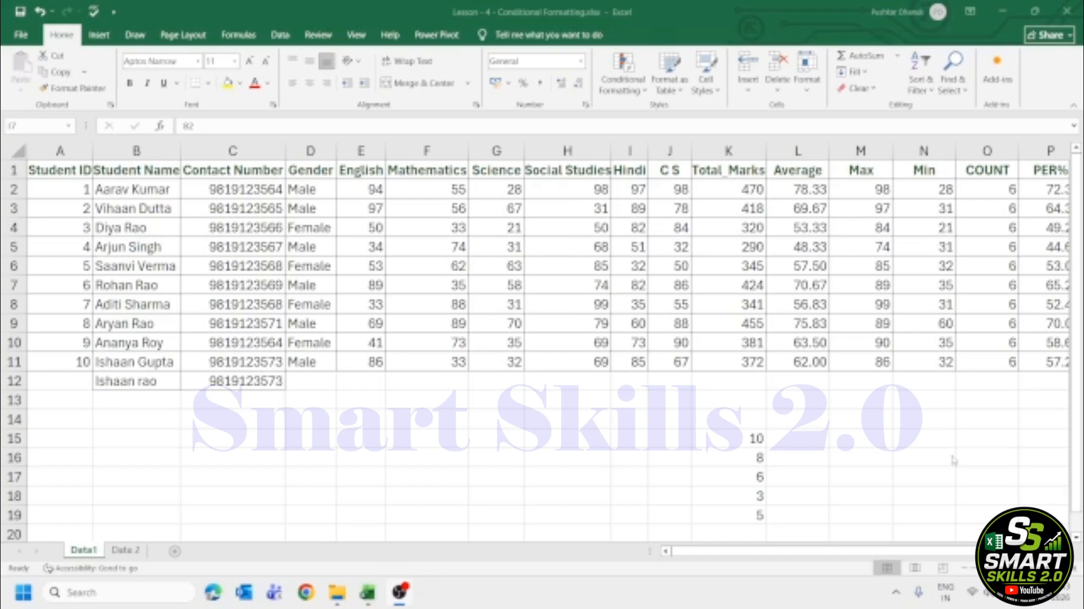
key("alt+Tab")
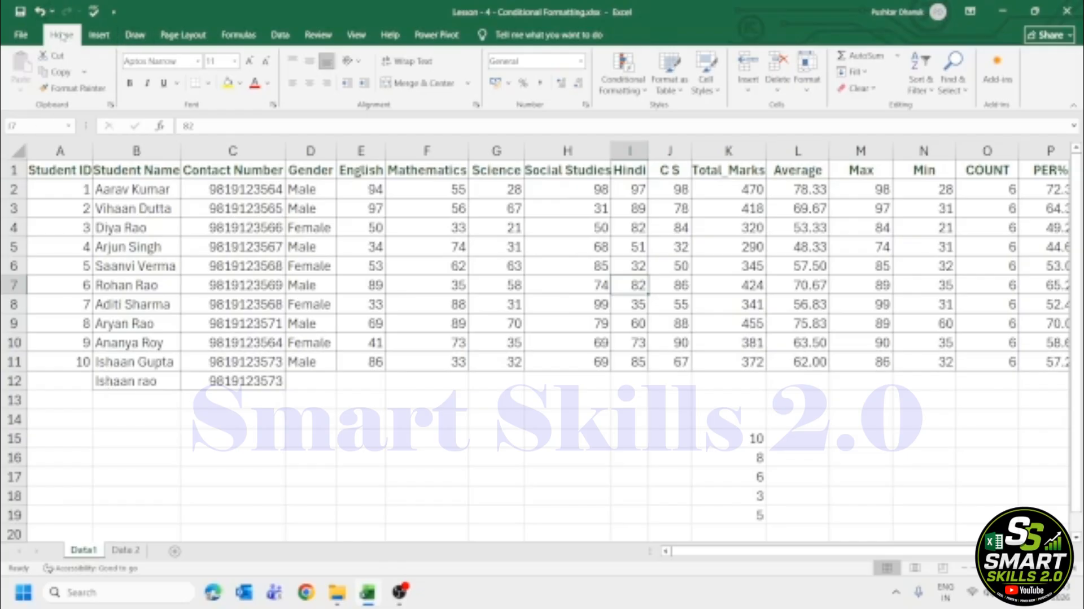
left_click(633, 89)
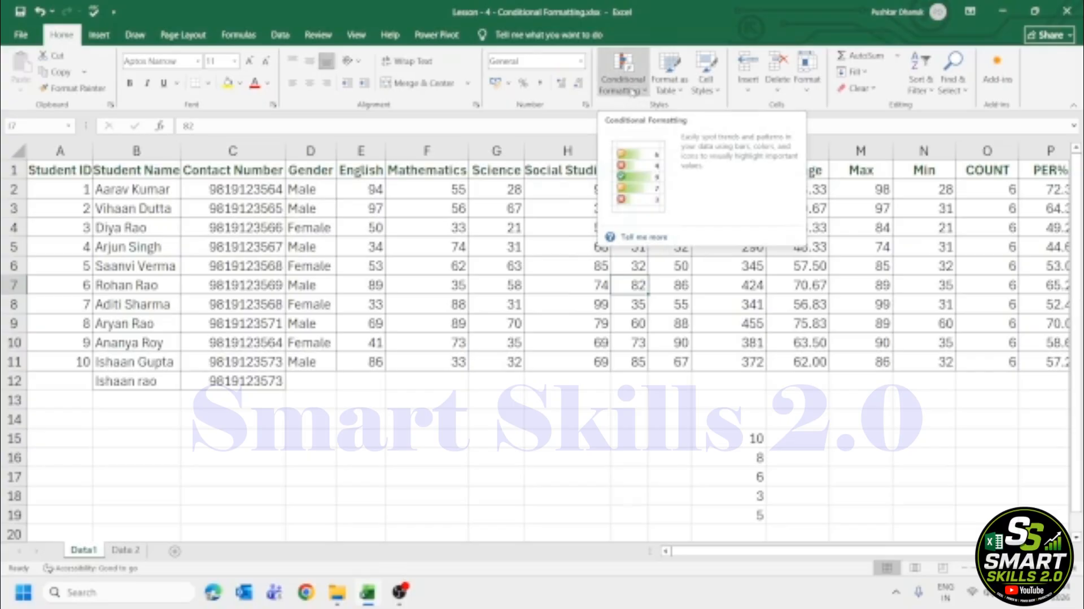
left_click(633, 89)
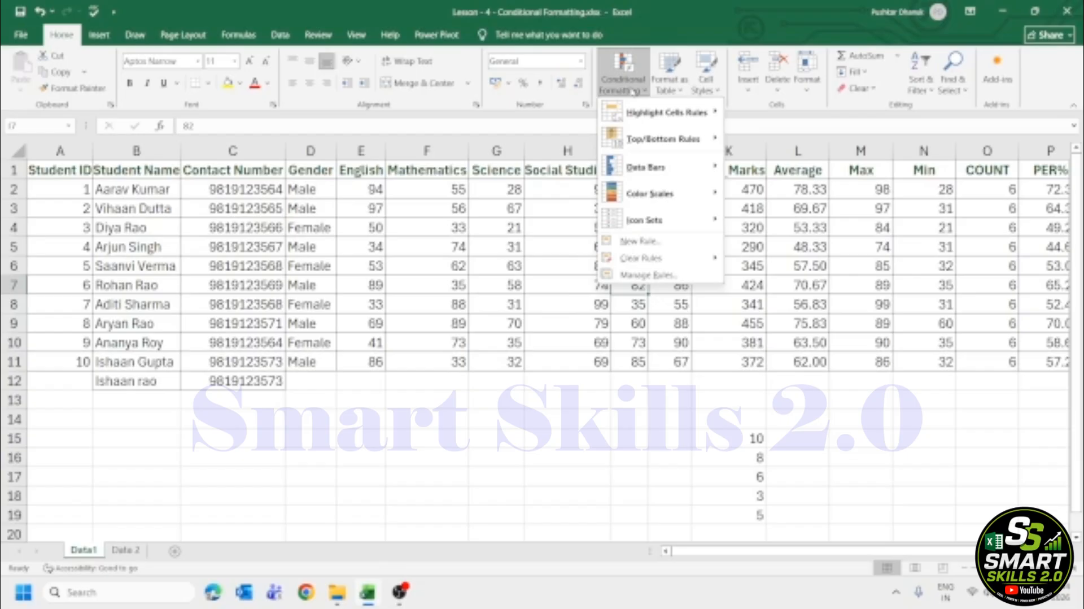
mouse_move(655, 111)
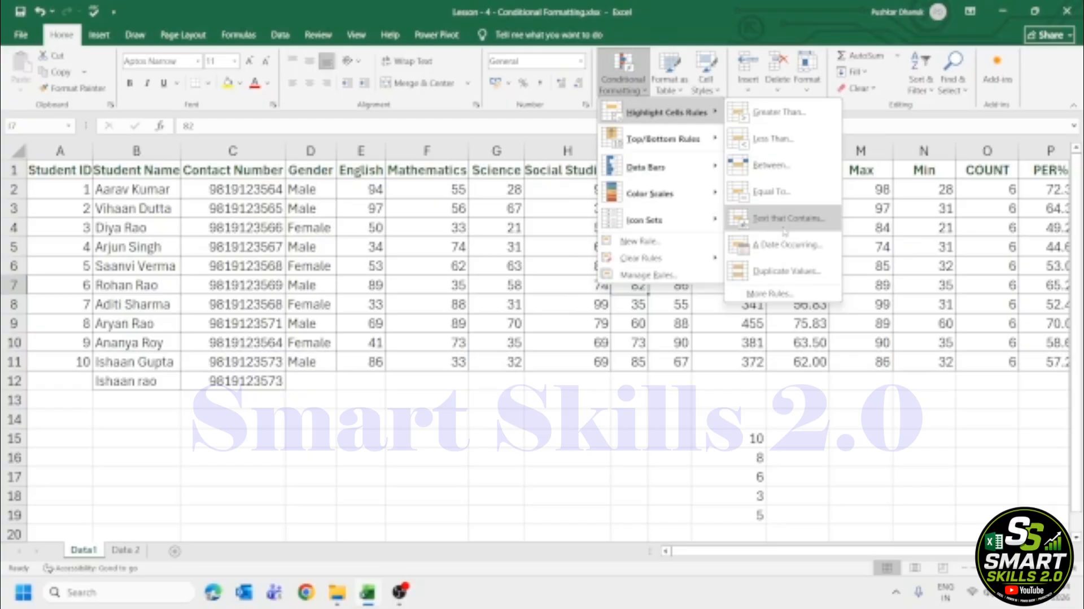
left_click(460, 266)
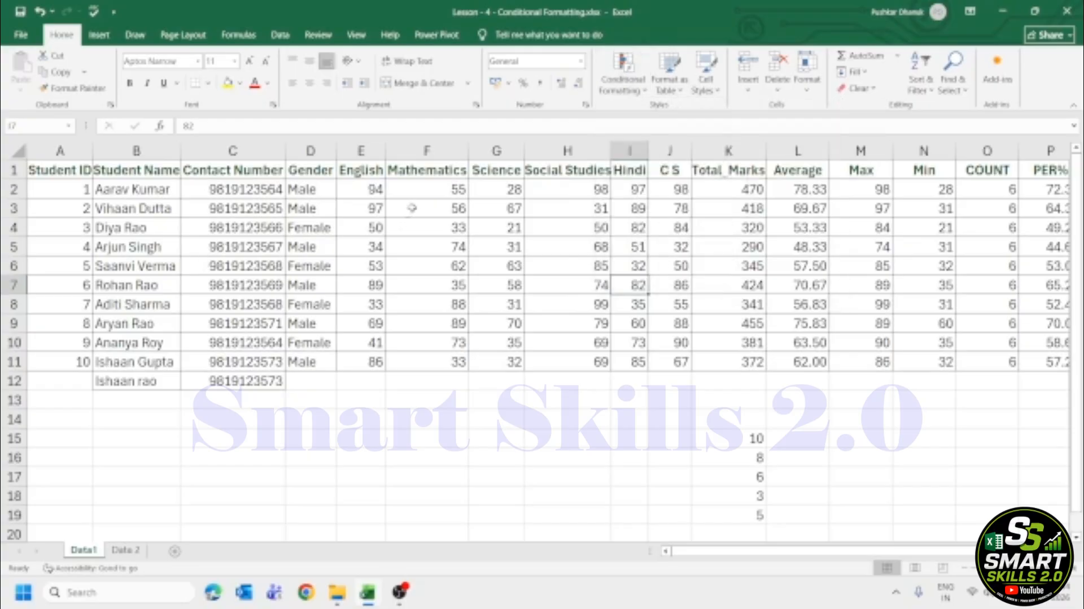
Start a Greater Than highlight rule with the threshold 55 for the English to Hindi marks in E2:I11.
left_click(363, 191)
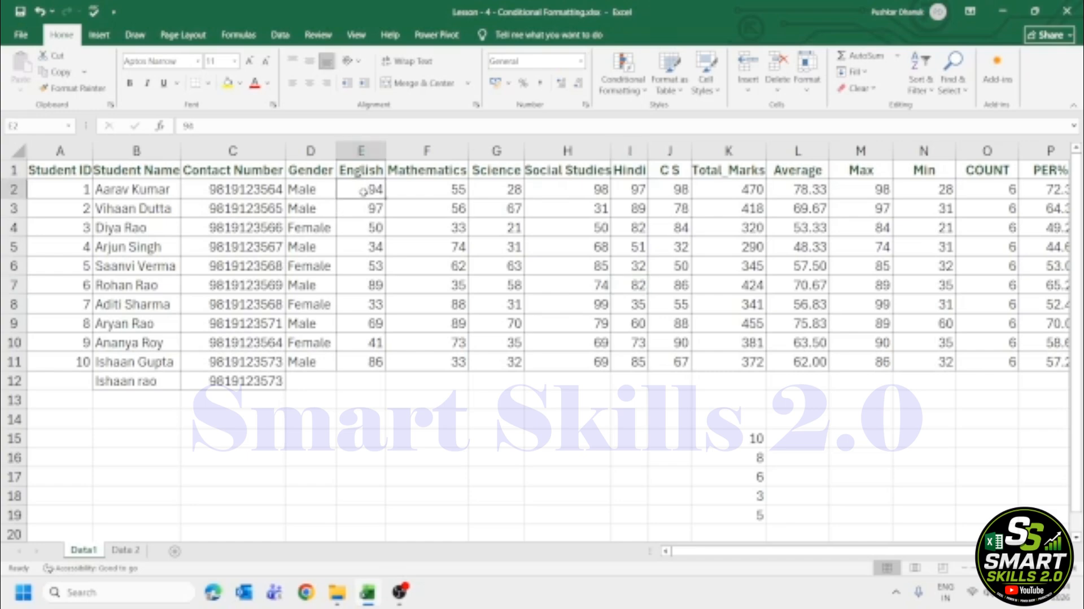
key("shift+Right")
key("shift+Right")
key("shift+Right")
key("shift+Right")
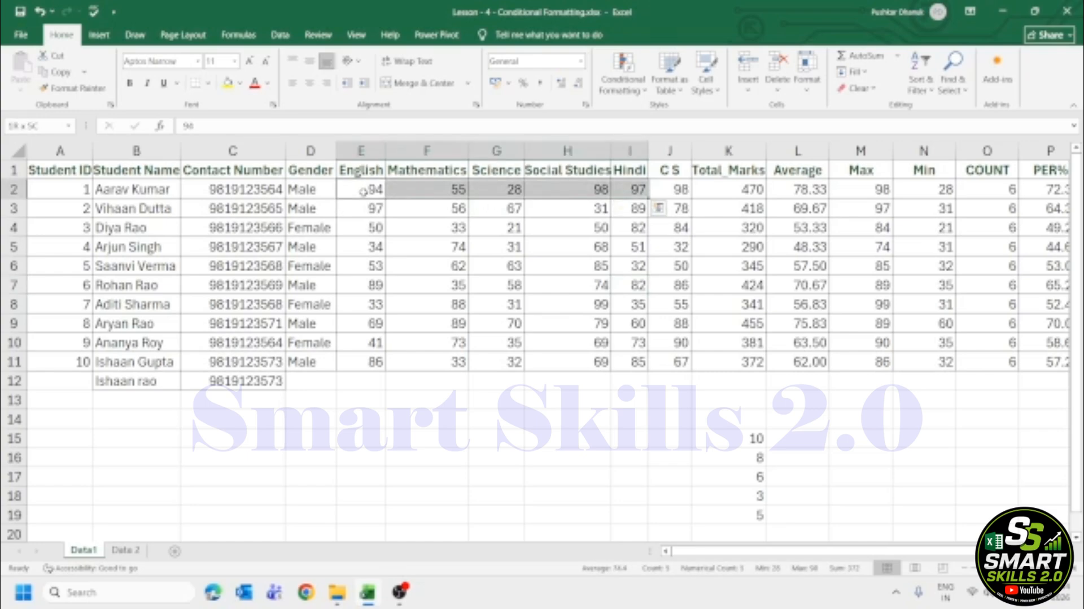
key("shift+Down")
key("shift+Down")
key("shift+Down")
key("shift+Down")
key("shift+Down")
key("shift+Down")
key("shift+Down")
key("shift+Down")
key("shift+Down")
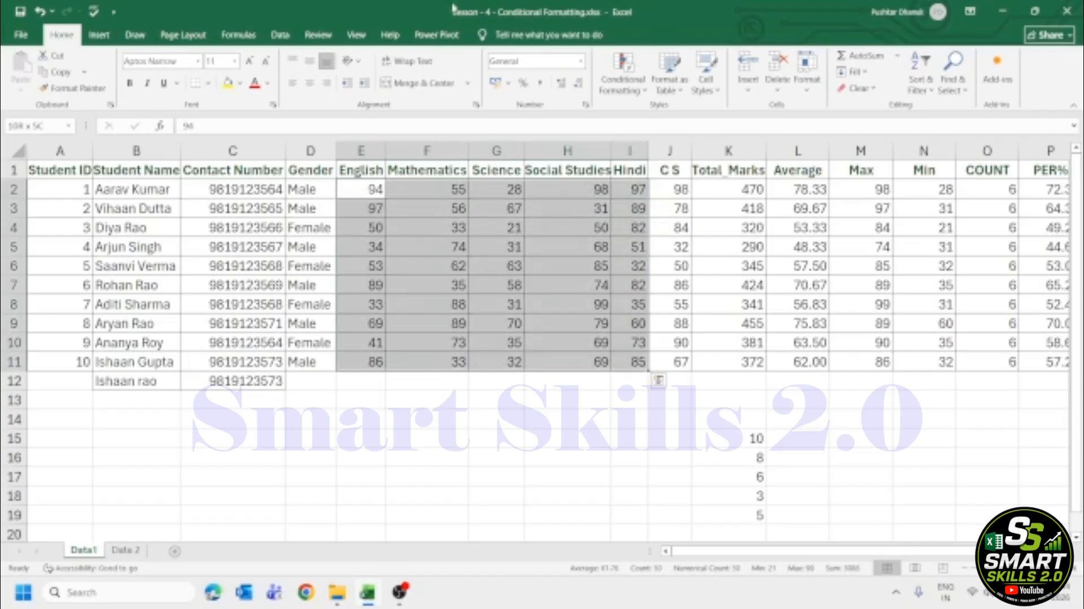
left_click(624, 77)
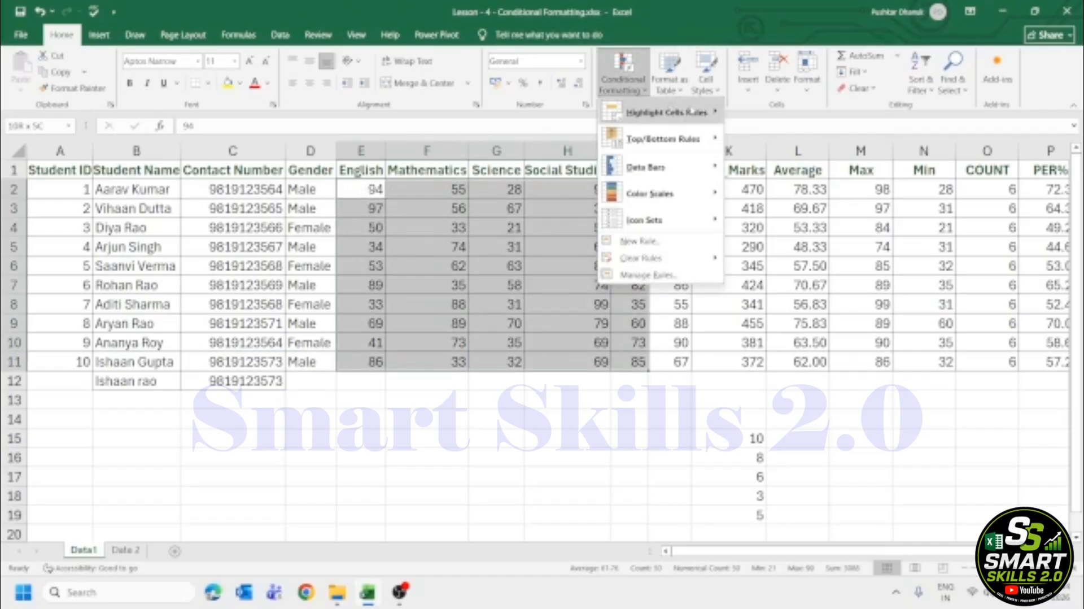
mouse_move(712, 112)
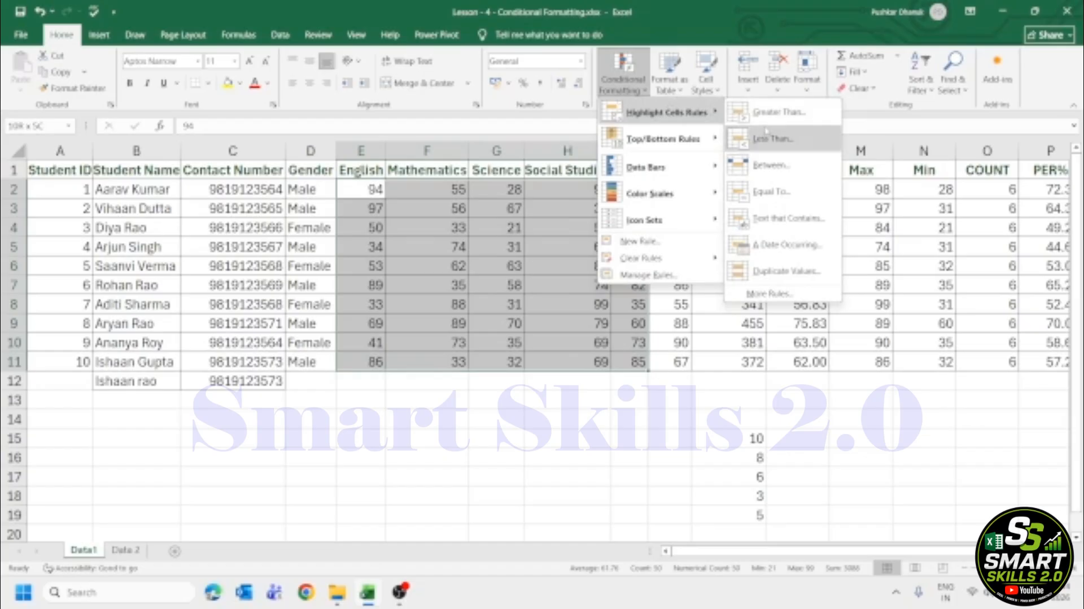
left_click(773, 112)
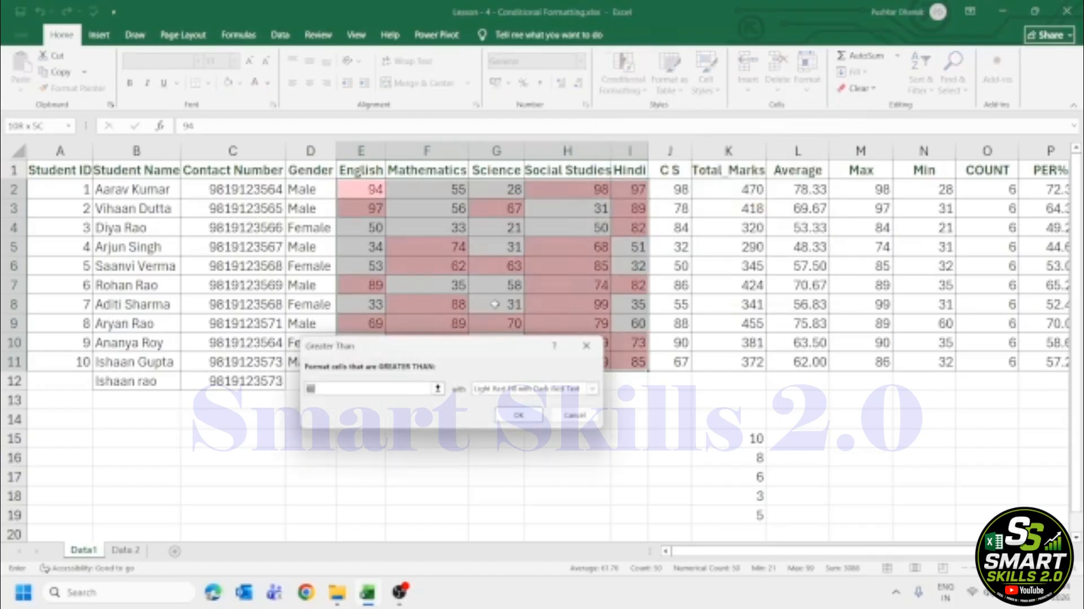
type("55")
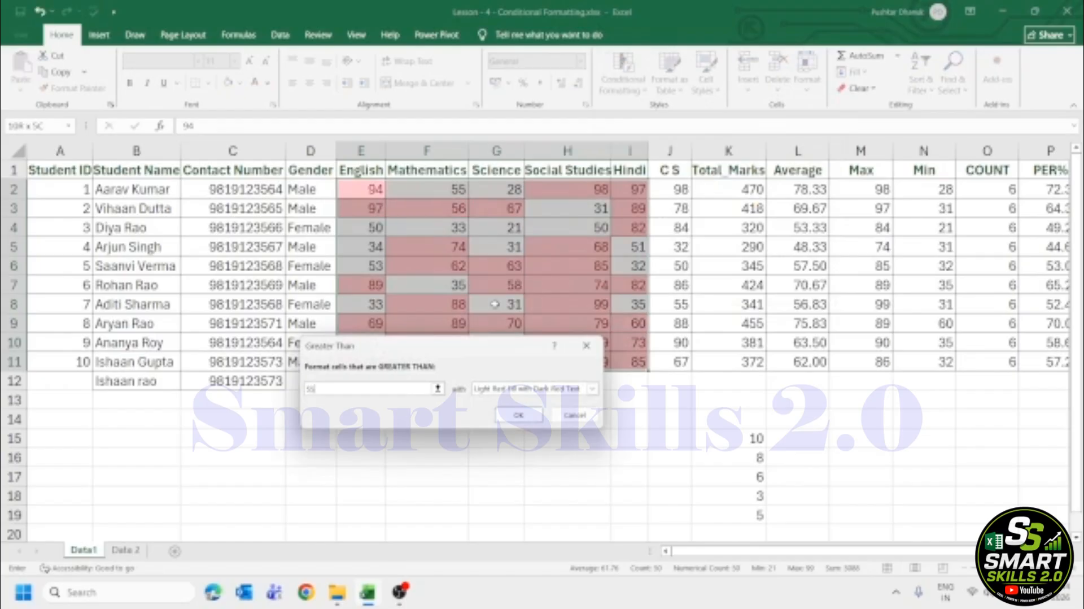
Give the Greater Than rule a custom format with dark green font colour and apply it.
left_click(592, 389)
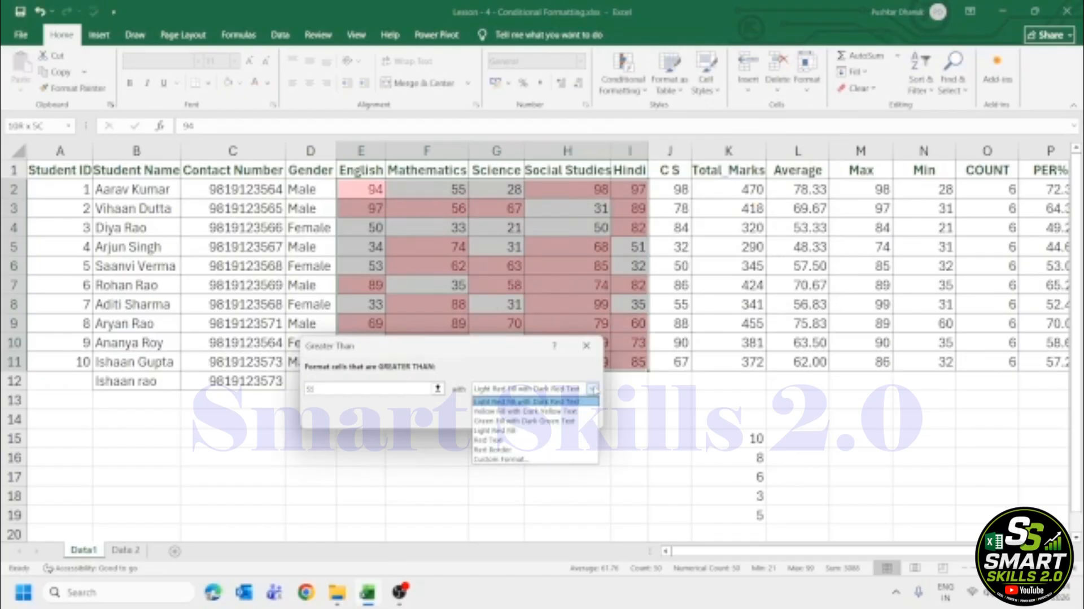
left_click(525, 421)
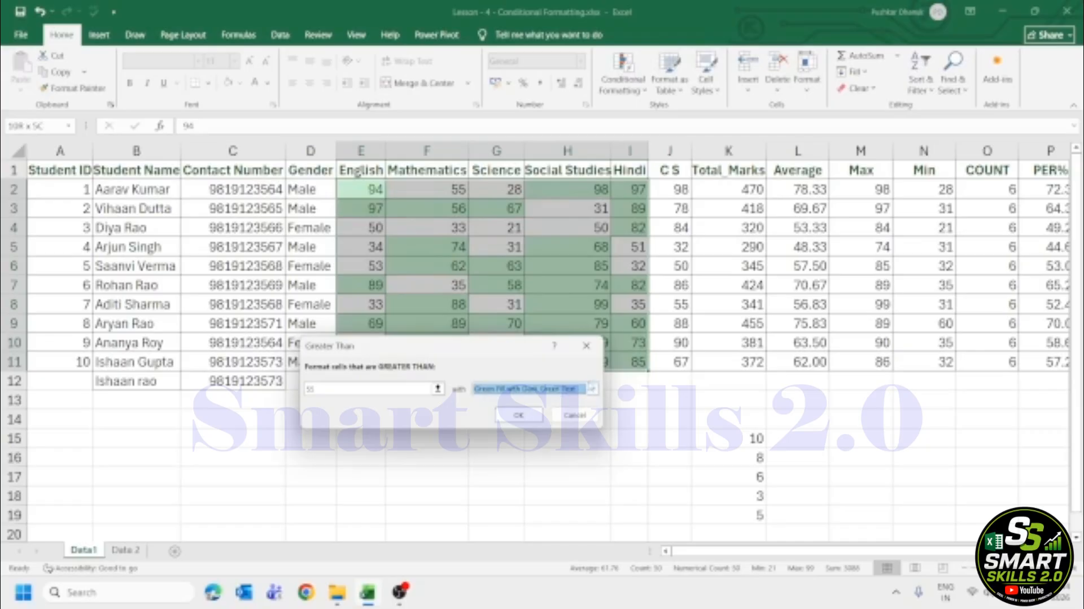
left_click(593, 388)
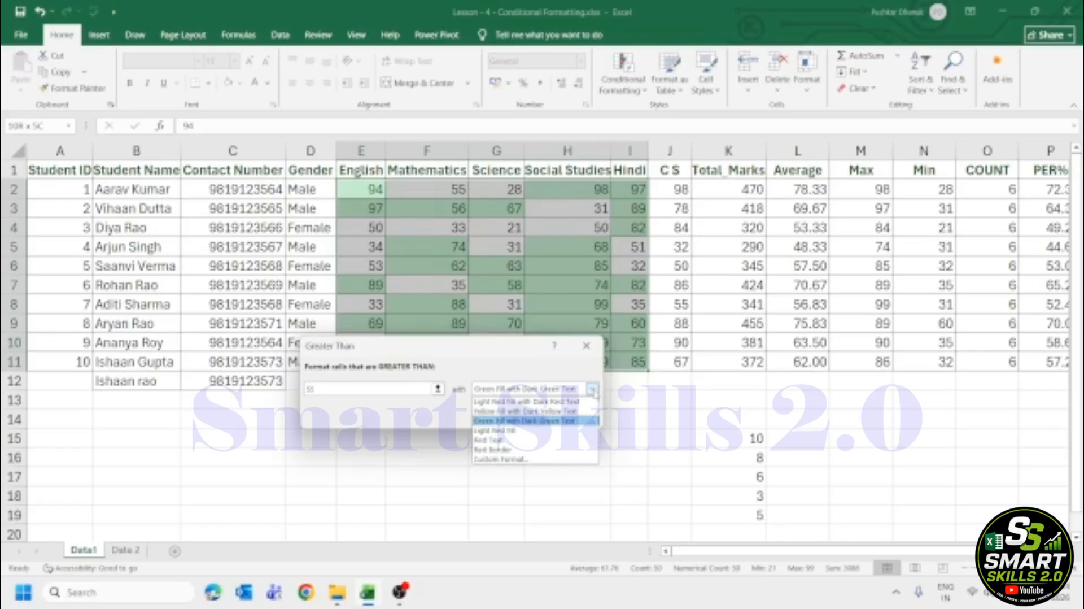
left_click(500, 459)
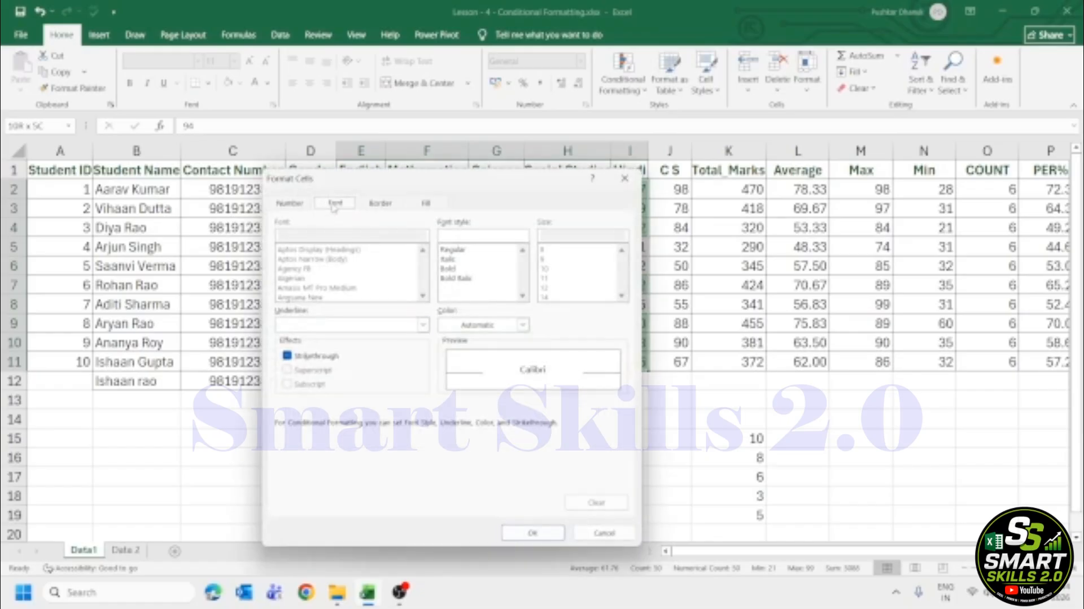
left_click(523, 325)
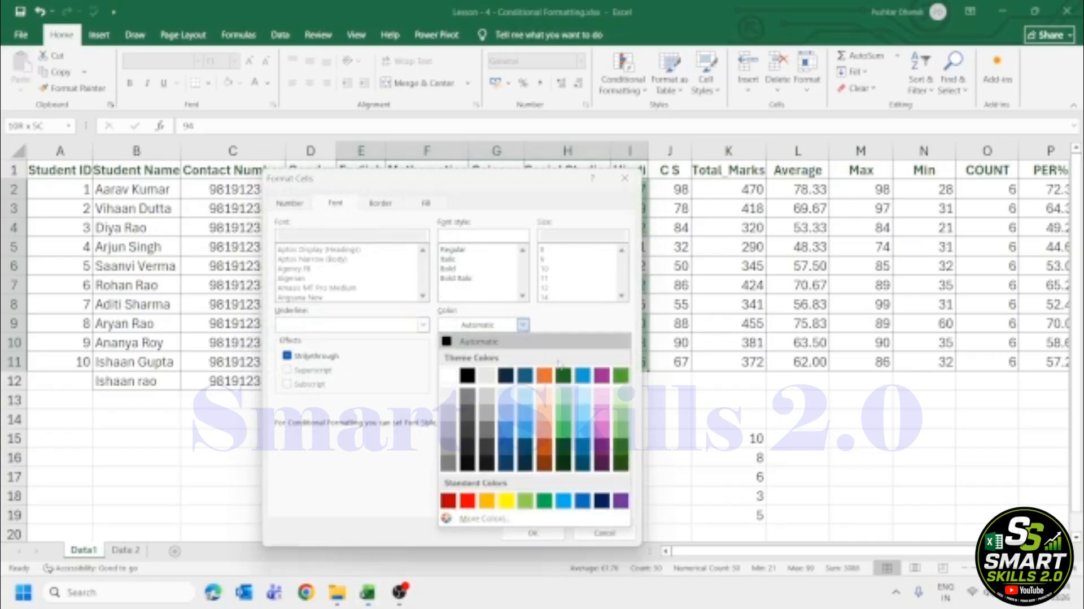
left_click(564, 375)
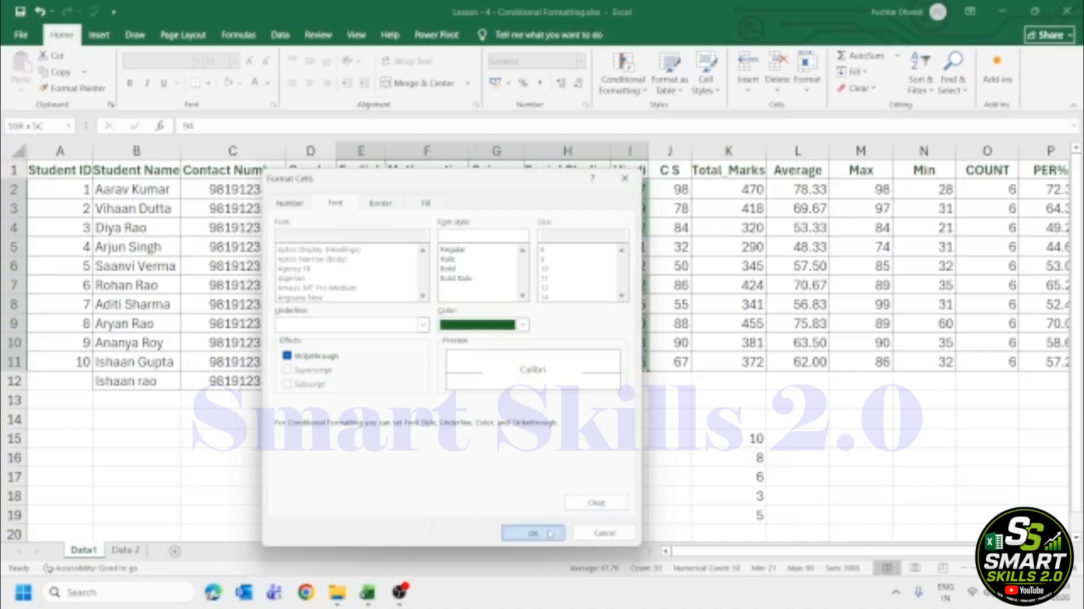
left_click(556, 529)
left_click(517, 415)
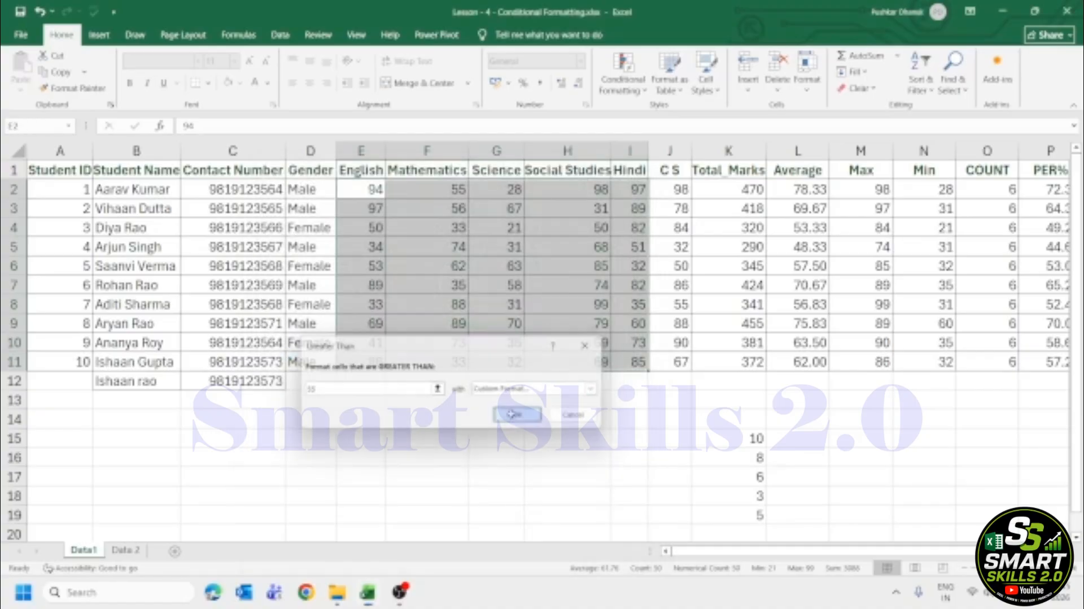
left_click(556, 285)
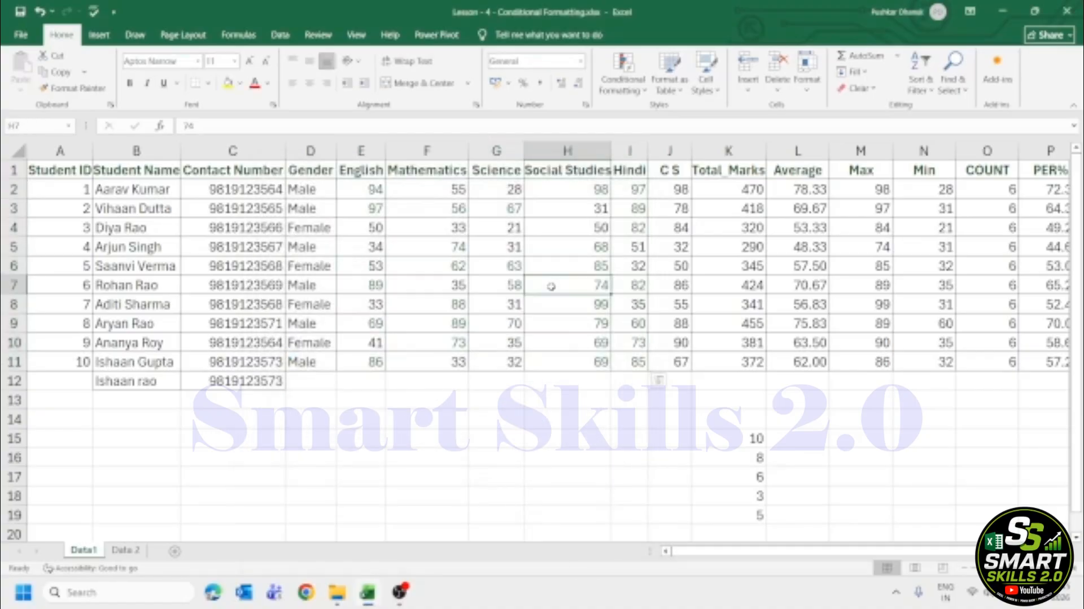
left_click(464, 286)
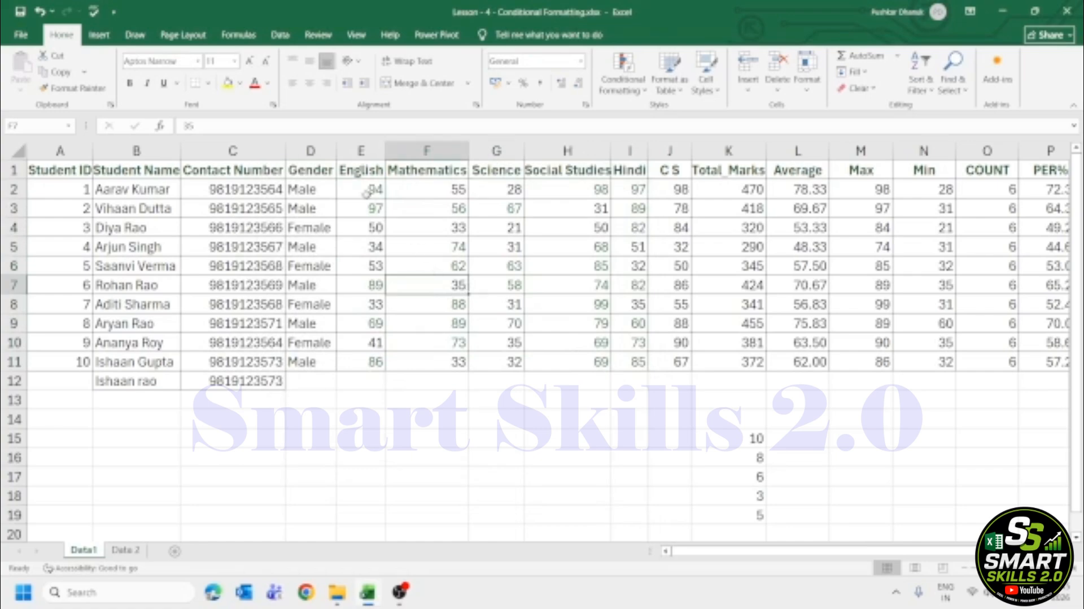
Start a Less Than highlight rule with the threshold 35 for the English to Hindi marks in E2:I11.
left_click_drag(364, 192, 633, 192)
key("ctrl+shift+Down")
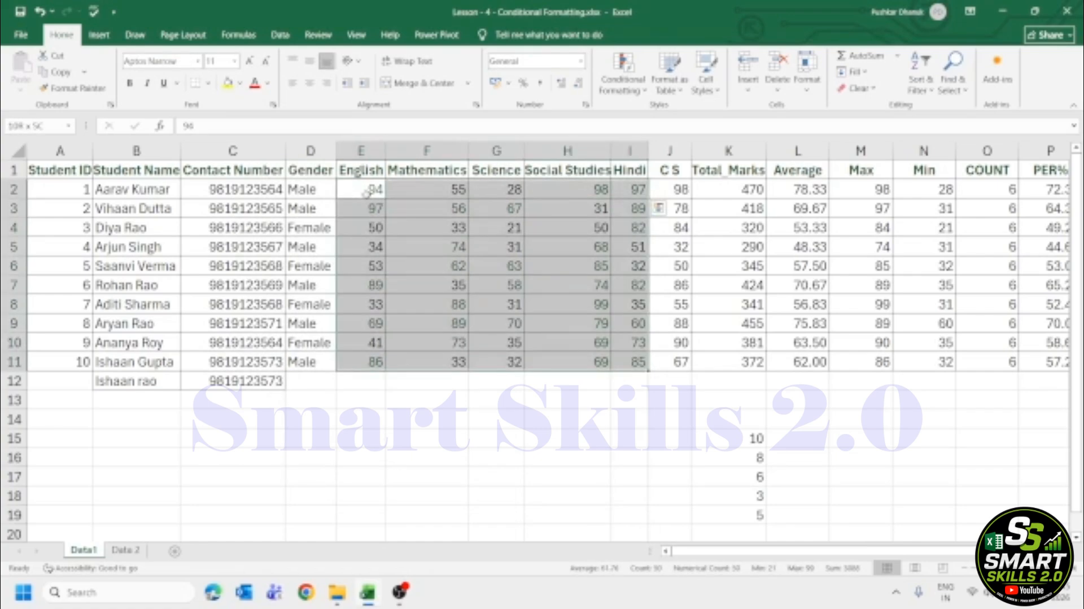
left_click(609, 92)
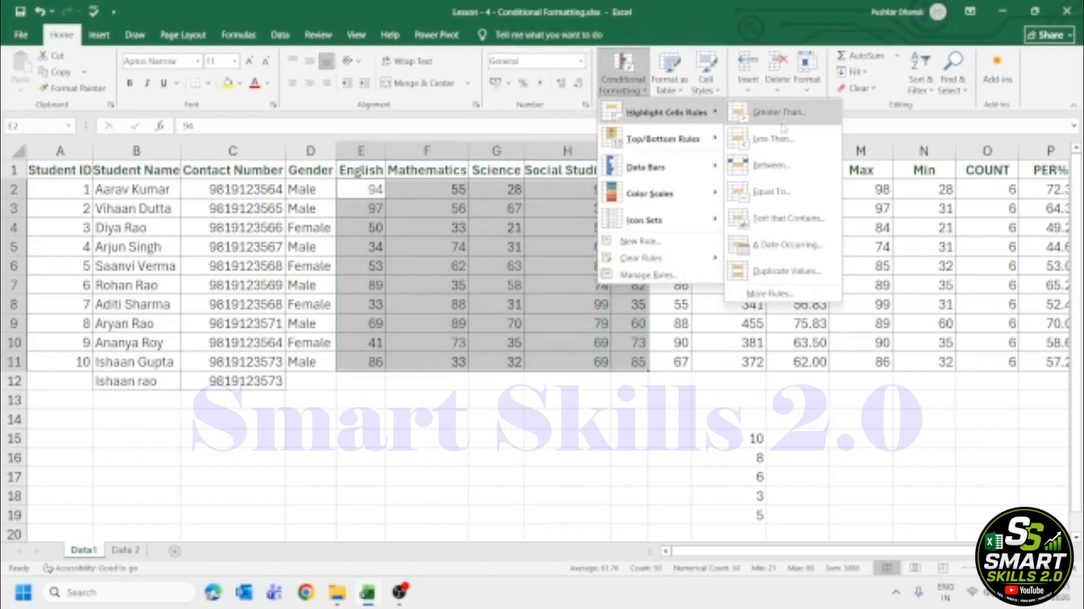
left_click(773, 138)
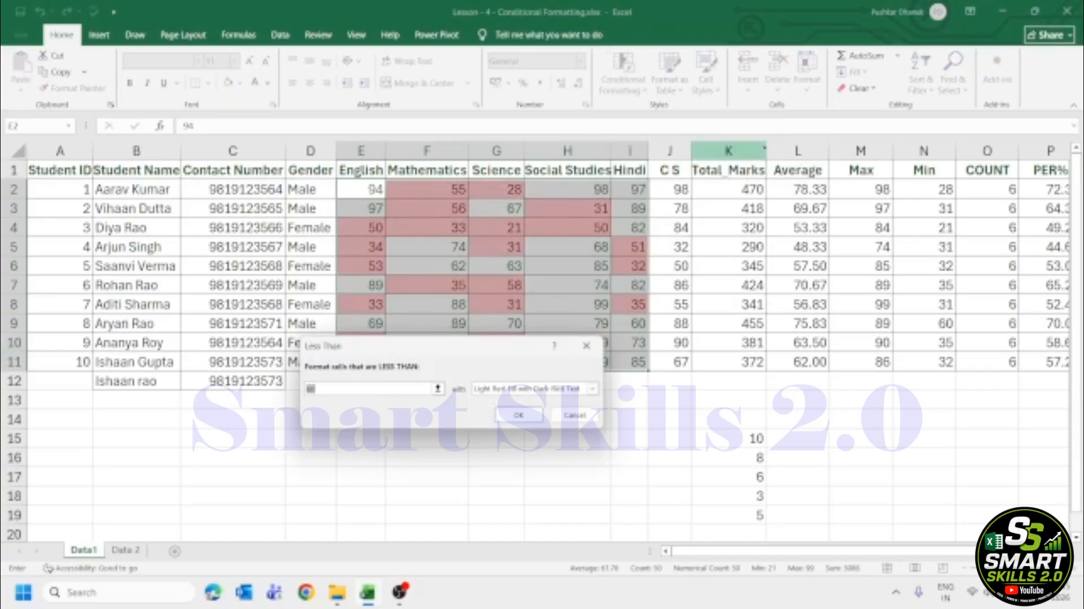
type("3")
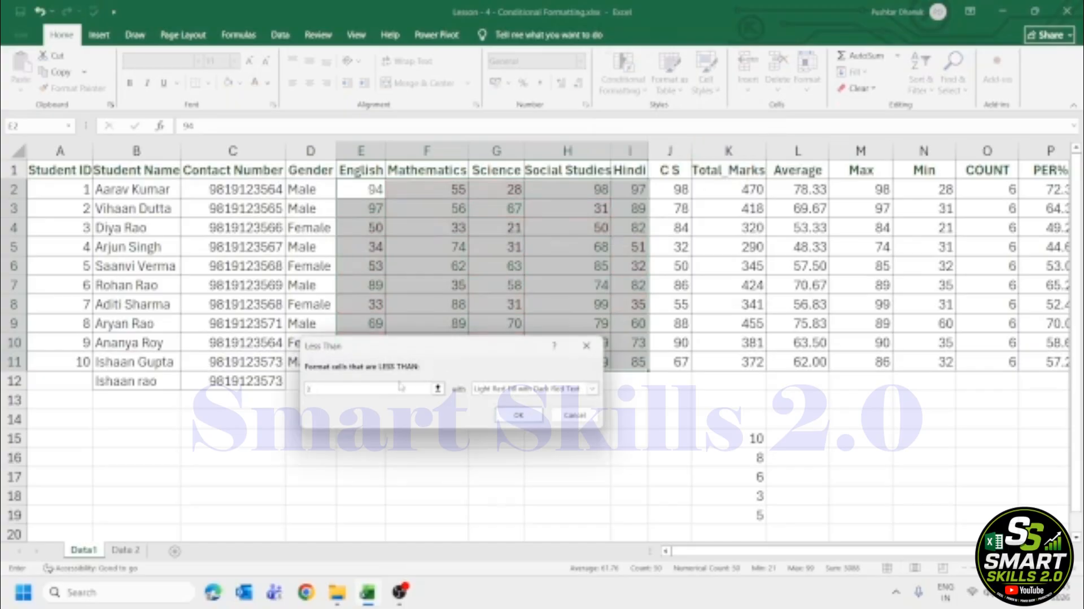
type("5")
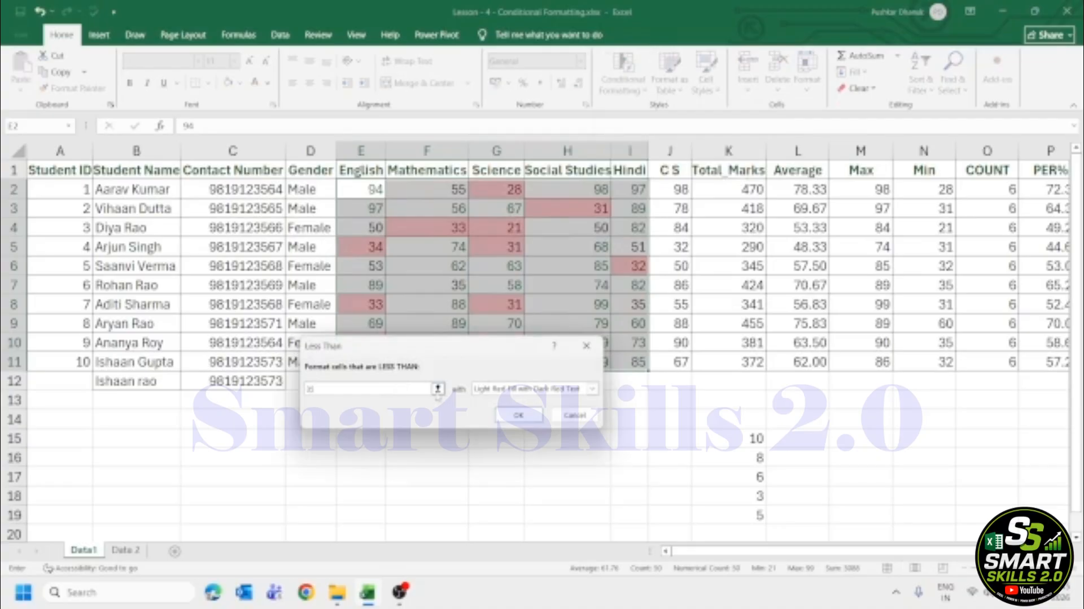
Give the Less Than rule a custom format with red font colour and apply it.
left_click(592, 389)
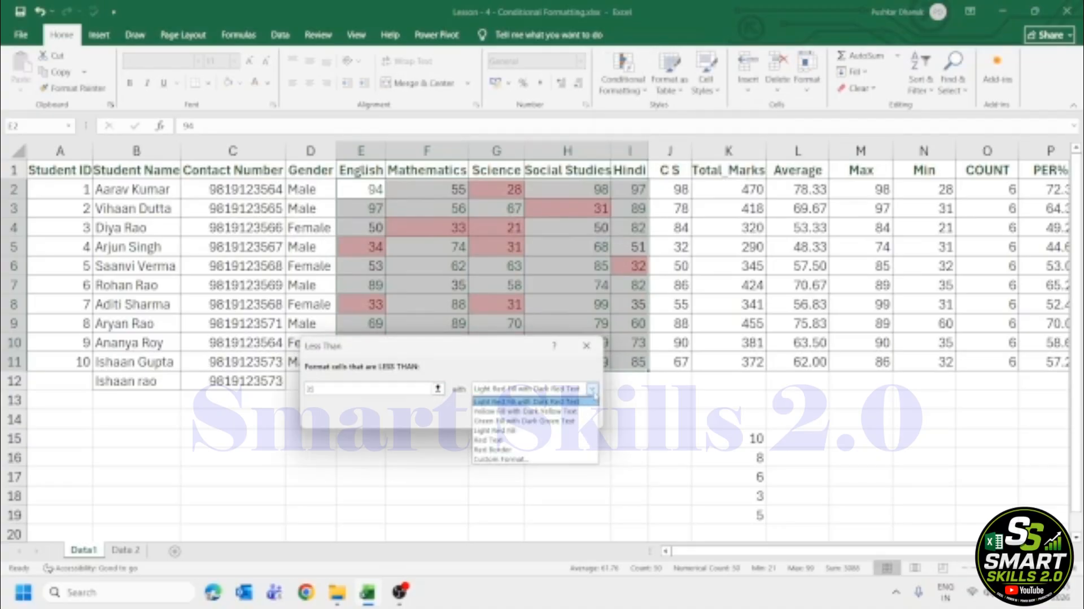
left_click(507, 460)
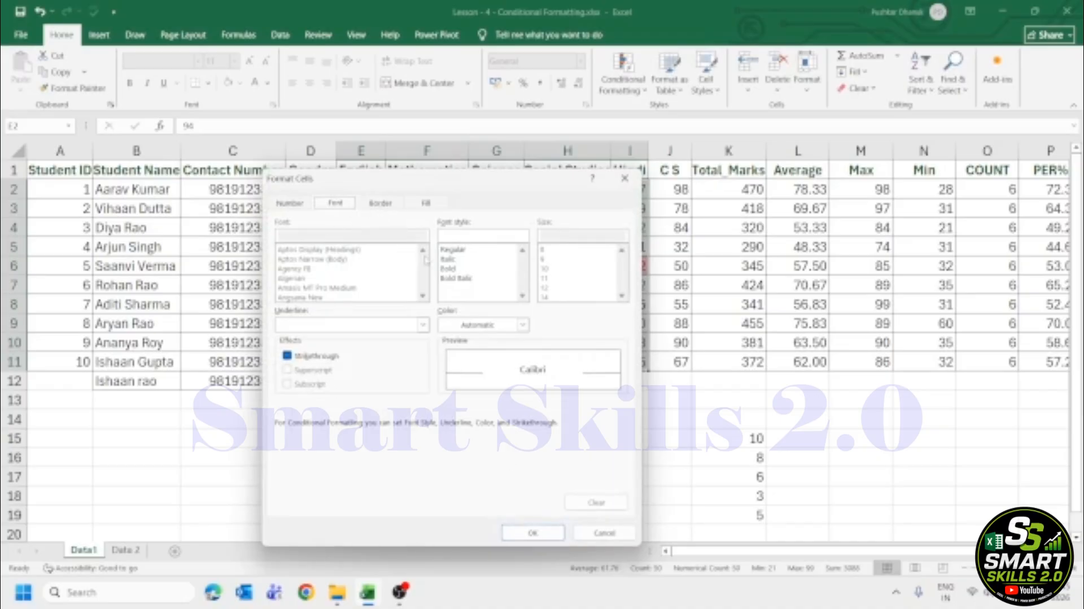
left_click(523, 325)
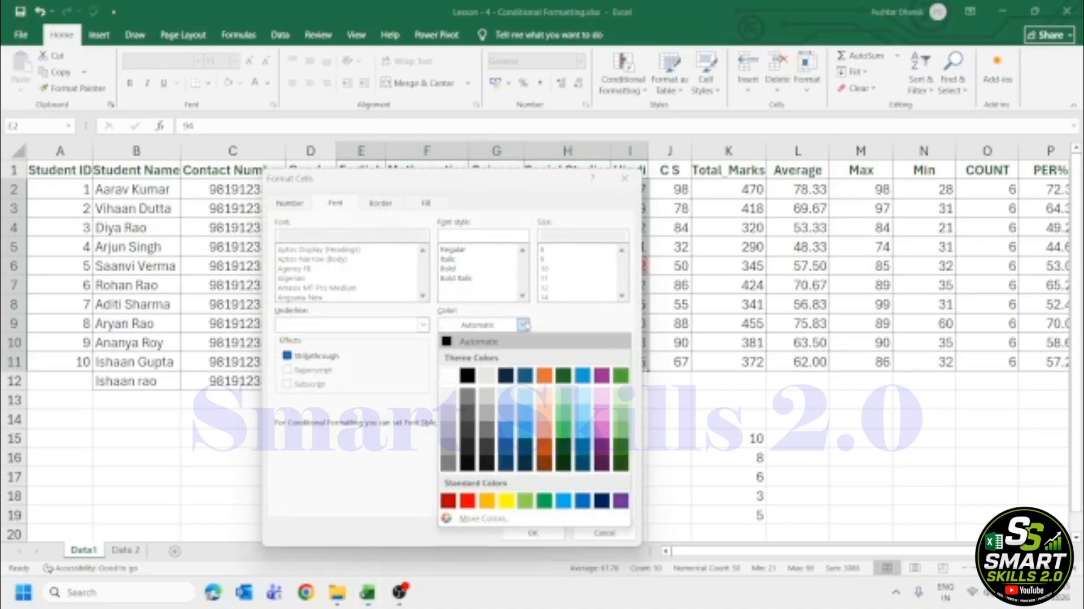
left_click(468, 500)
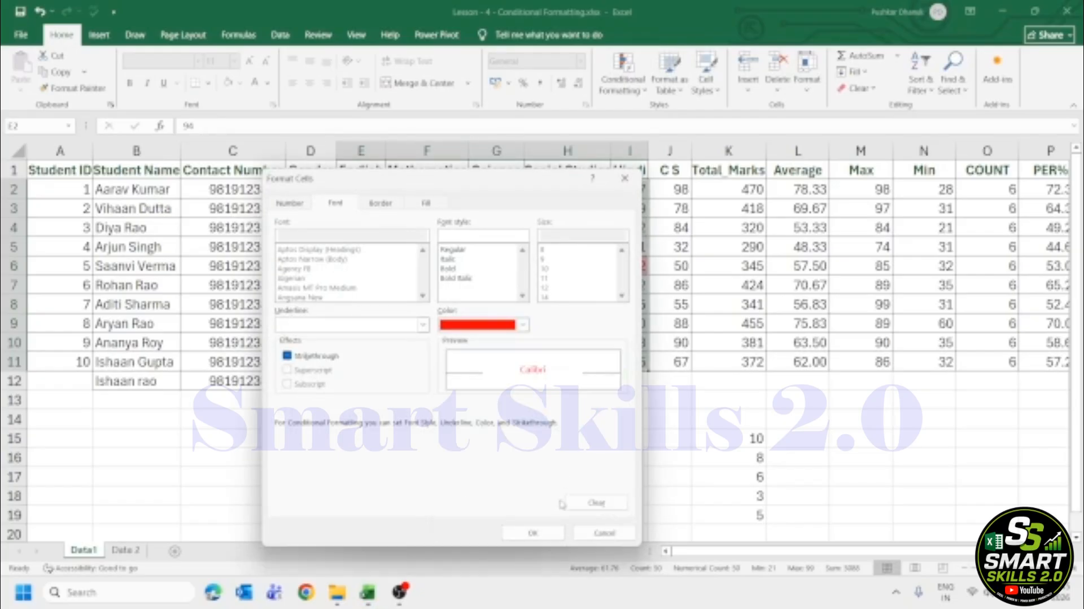
left_click(545, 534)
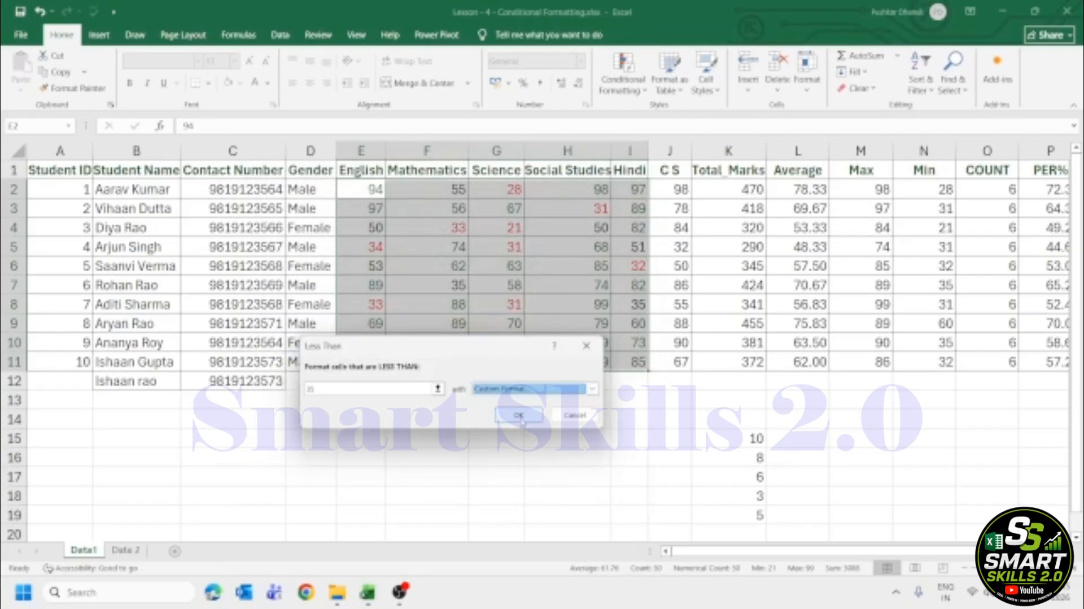
left_click(519, 414)
left_click(572, 293)
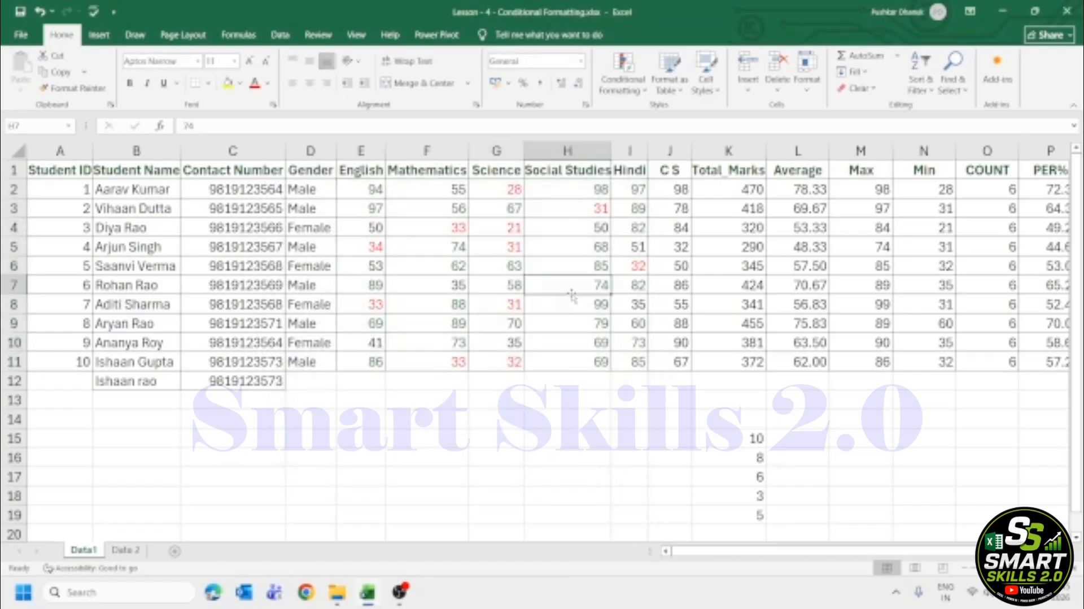
left_click(645, 186)
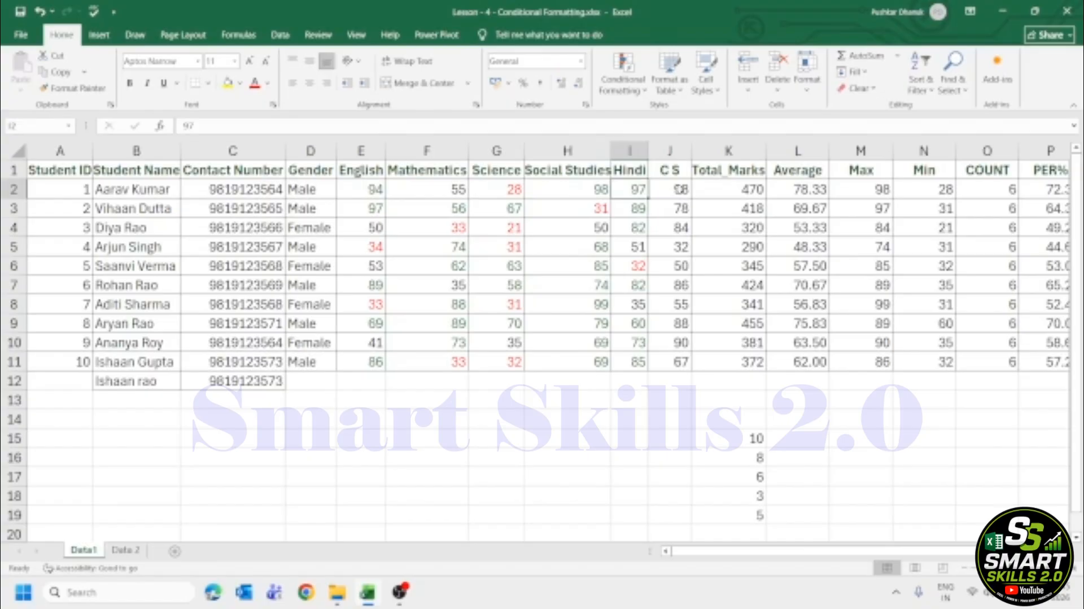
left_click(677, 181)
key("Up")
key("ctrl+shift+Down")
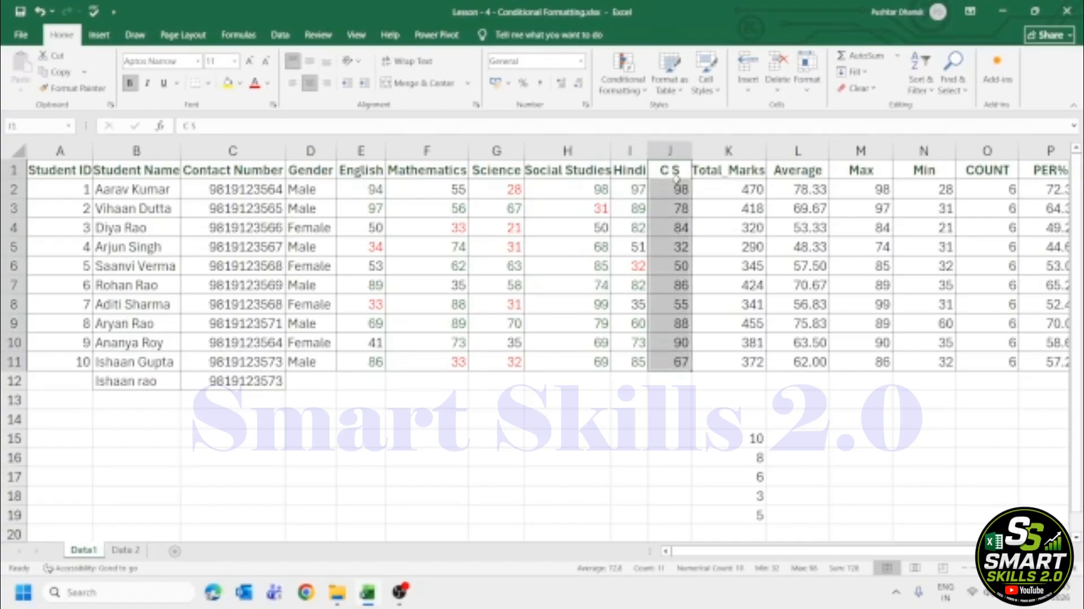
key("Left")
key("Left")
key("Down")
key("Left")
key("Left")
key("shift+Right")
key("shift+Right")
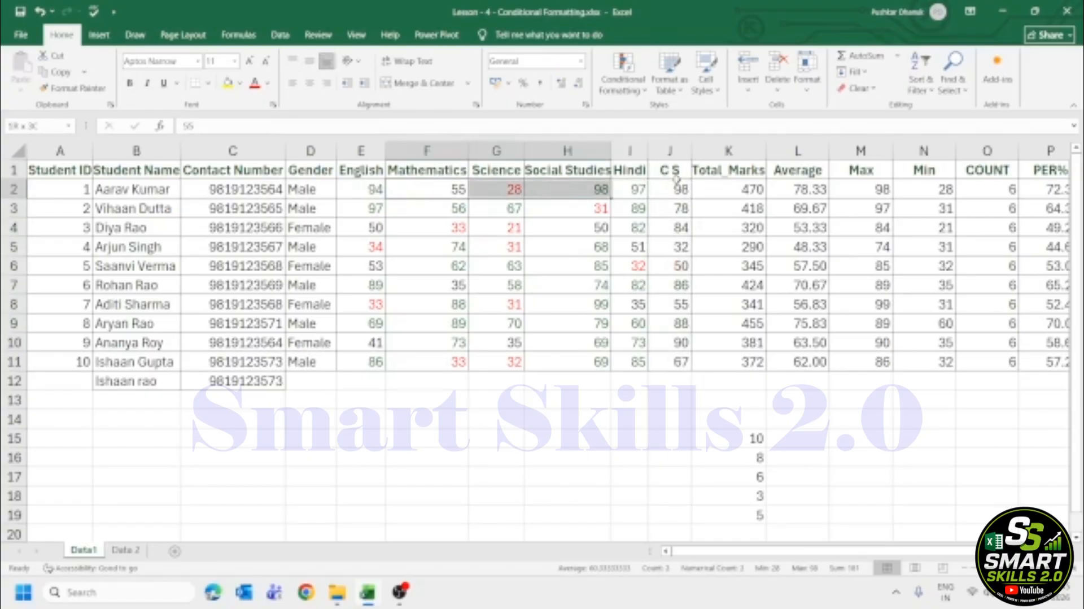
key("Right")
key("Right")
left_click(677, 182)
key("ctrl+shift+Down")
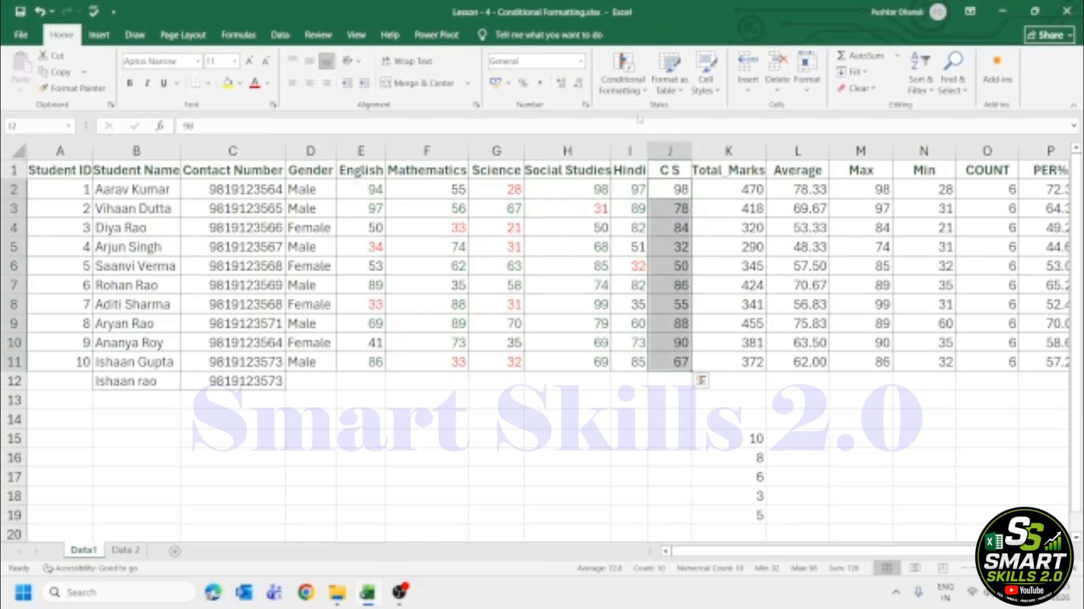
left_click(637, 88)
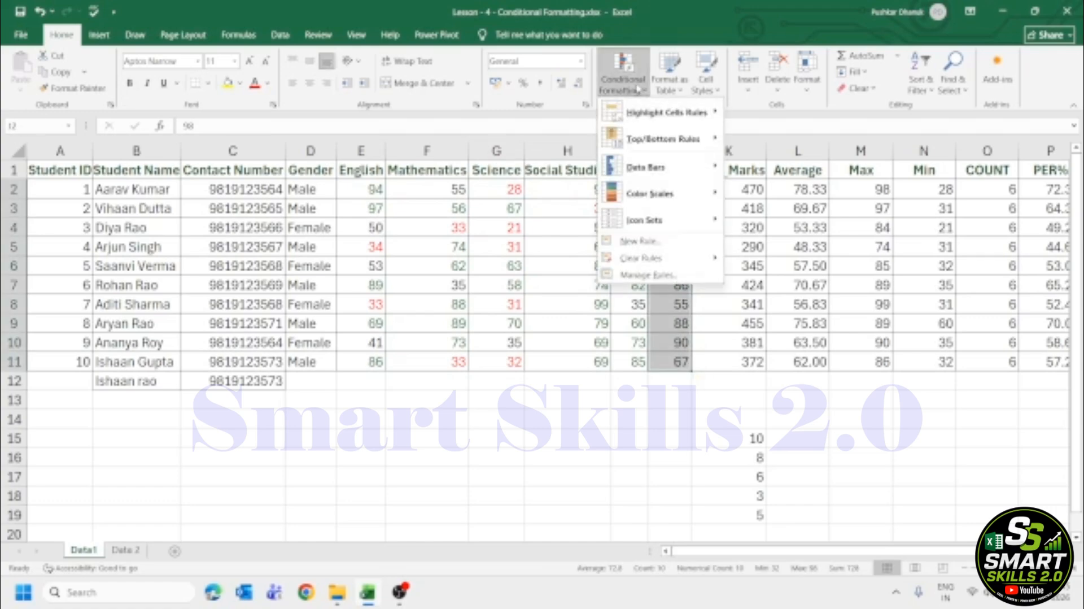
left_click(659, 321)
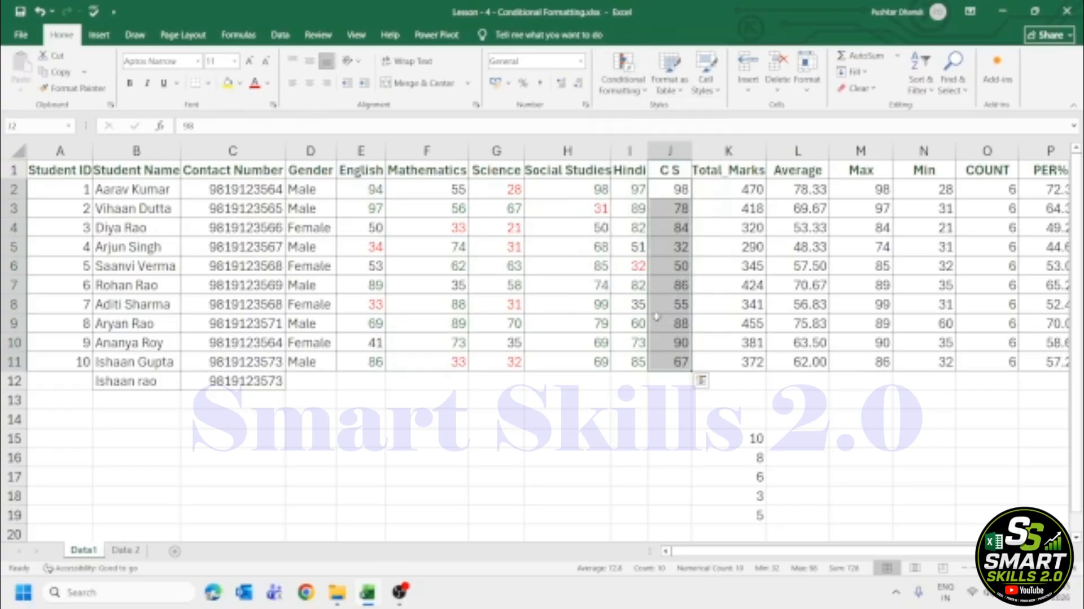
In the Conditional Formatting Rules Manager, change the range of the below-35 rule to E2:J11 so it includes the C S column.
left_click(552, 320)
left_click(634, 89)
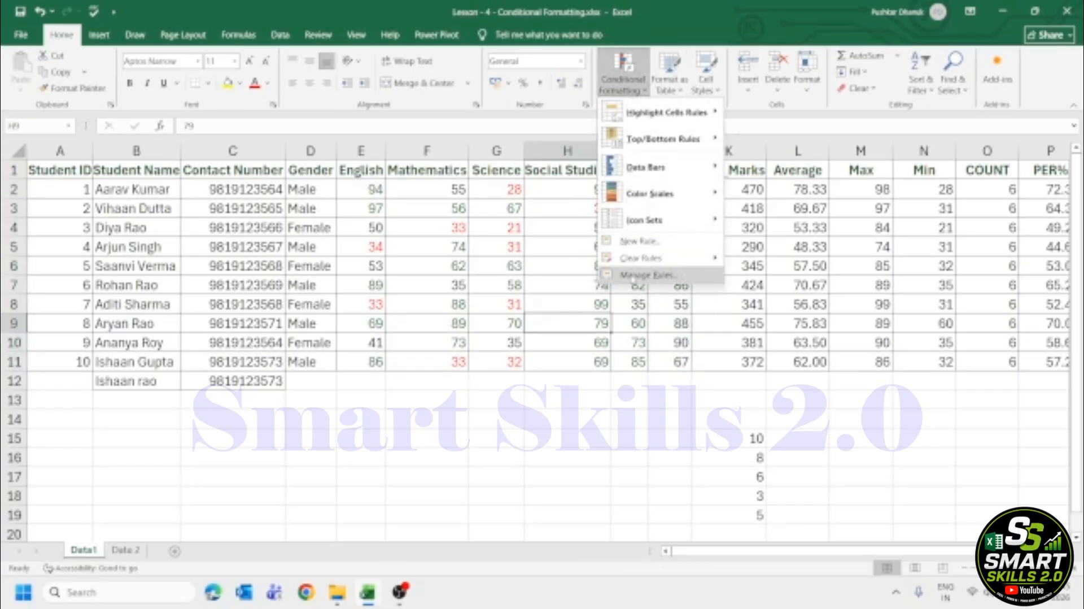
left_click(633, 275)
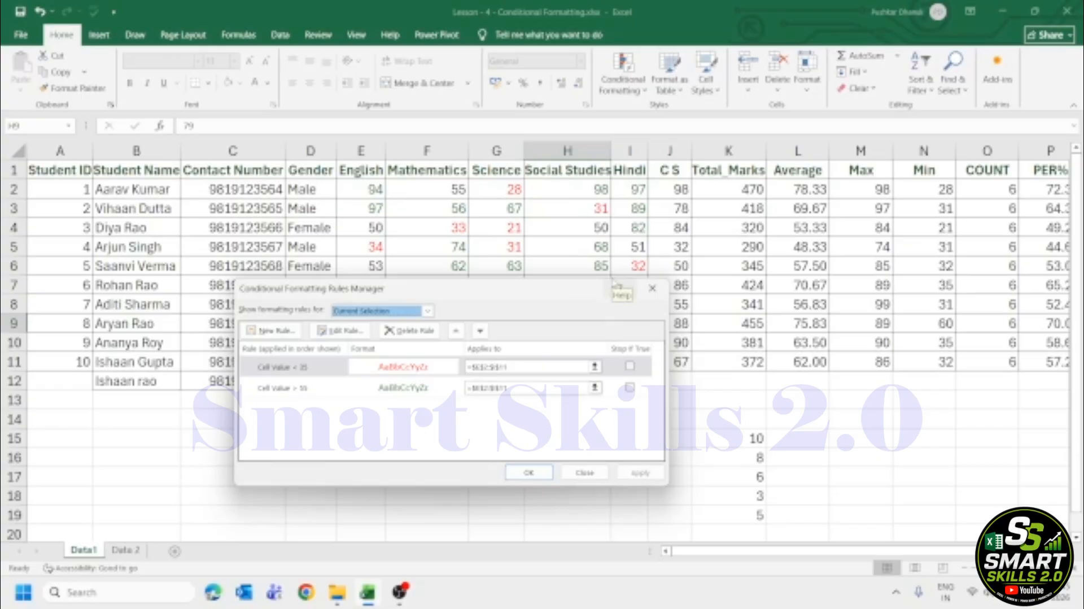
left_click(527, 365)
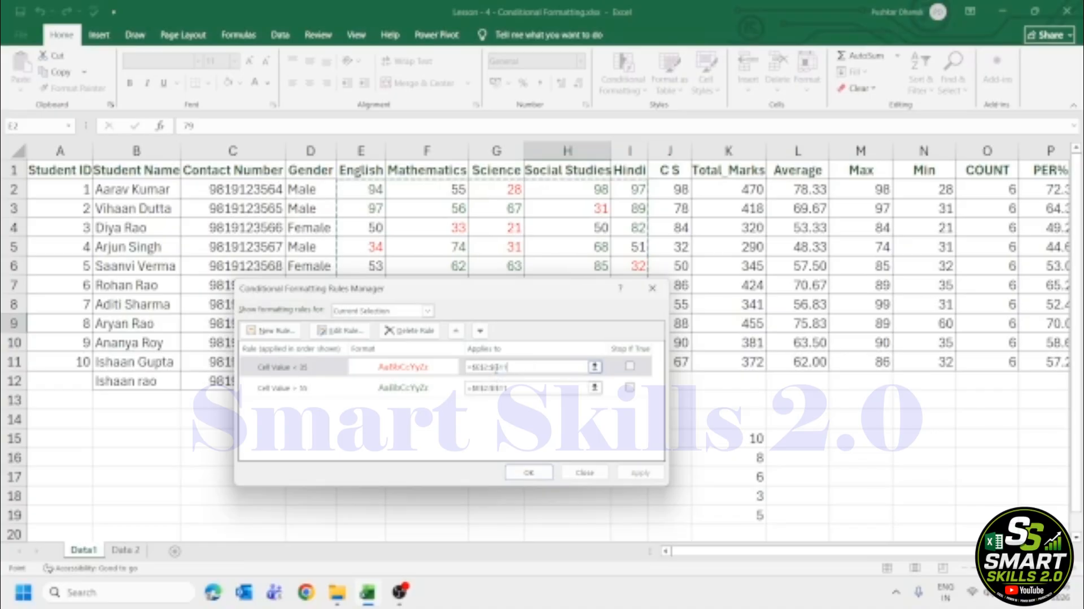
left_click(496, 368)
key("BackSpace")
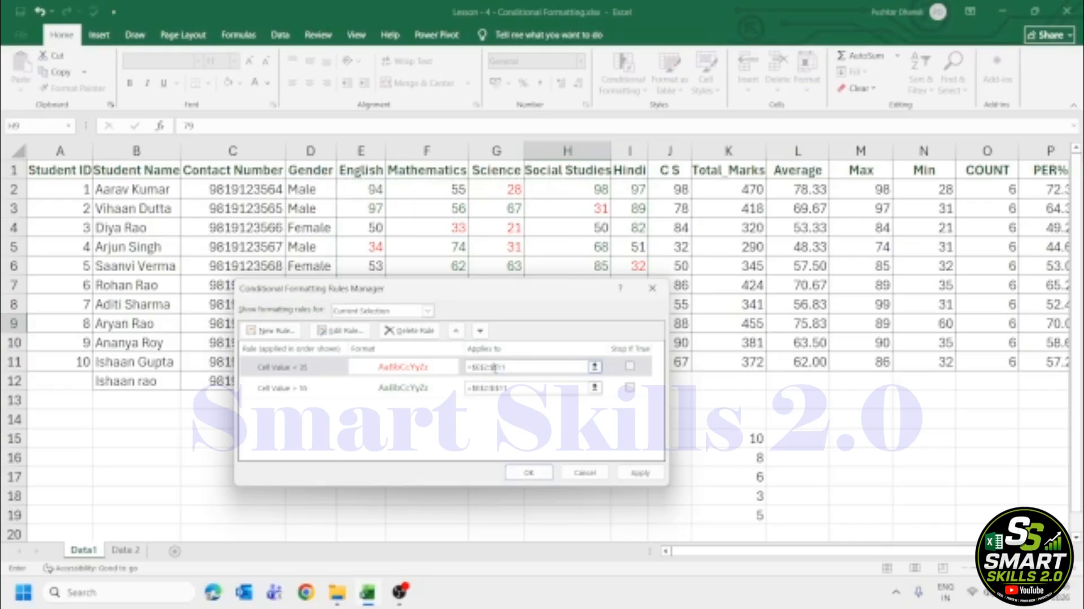
type("J")
key("BackSpace")
key("BackSpace")
key("BackSpace")
key("BackSpace")
key("BackSpace")
key("BackSpace")
key("BackSpace")
key("BackSpace")
key("BackSpace")
key("BackSpace")
left_click(377, 188)
key("shift+Right")
key("shift+Right")
key("shift+Right")
key("shift+Right")
key("shift+Right")
key("shift+Down")
key("shift+Down")
key("shift+Down")
key("shift+Down")
key("shift+Down")
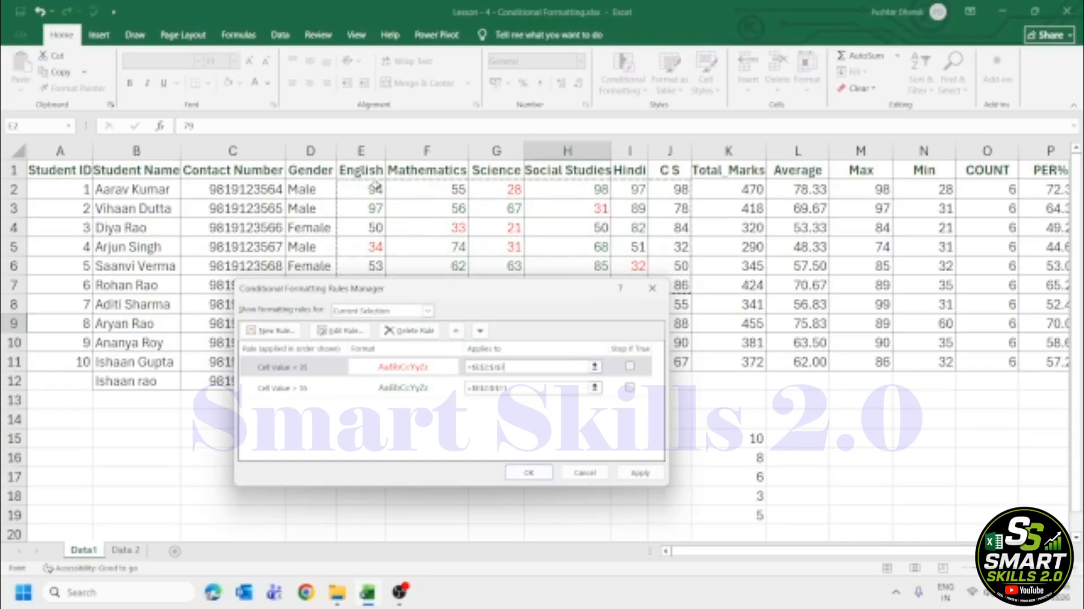
key("shift+Down")
key("shift+Down")
key("shift+Down")
key("shift+Down")
left_click(528, 472)
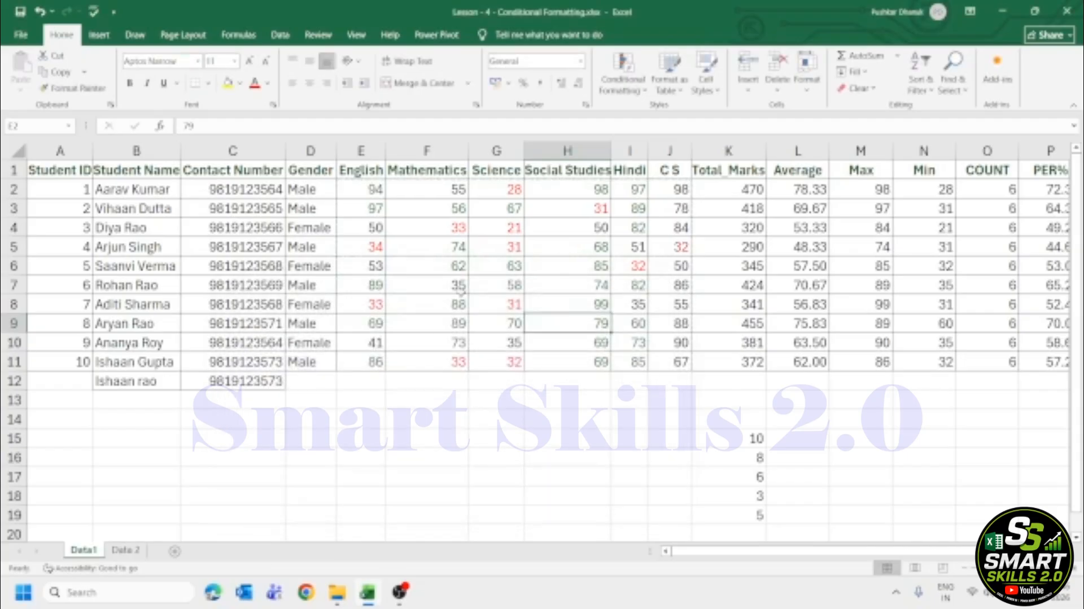
Open the Conditional Formatting Rules Manager for the English to C S marks in E2:J11.
left_click(410, 231)
left_click(373, 205)
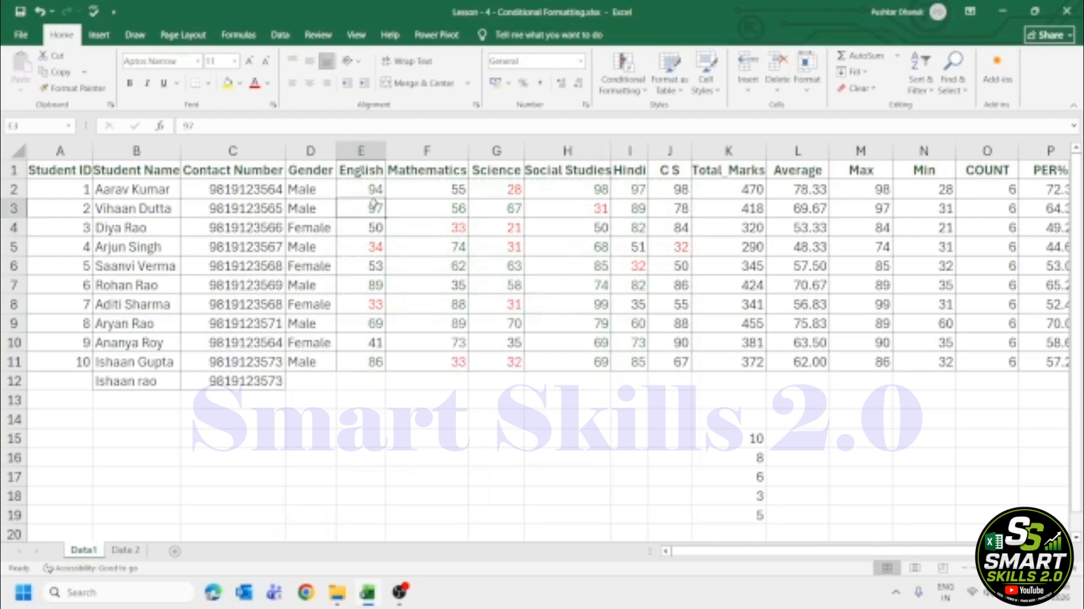
key("Up")
key("shift+Right")
key("shift+Right")
key("shift+Right")
key("shift+Right")
key("shift+Right")
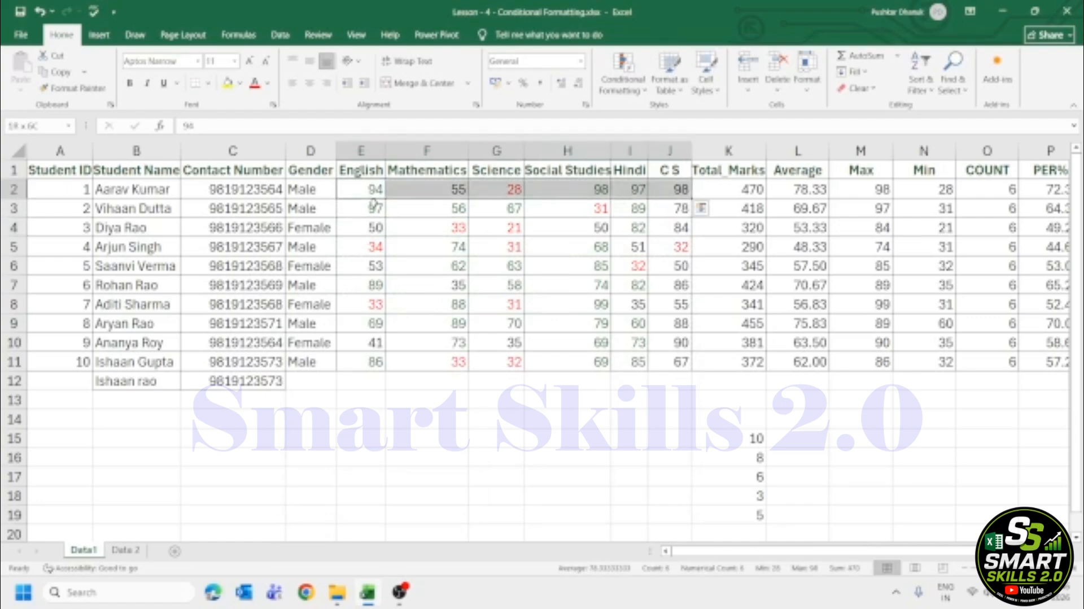
key("ctrl+shift+Down")
left_click(623, 85)
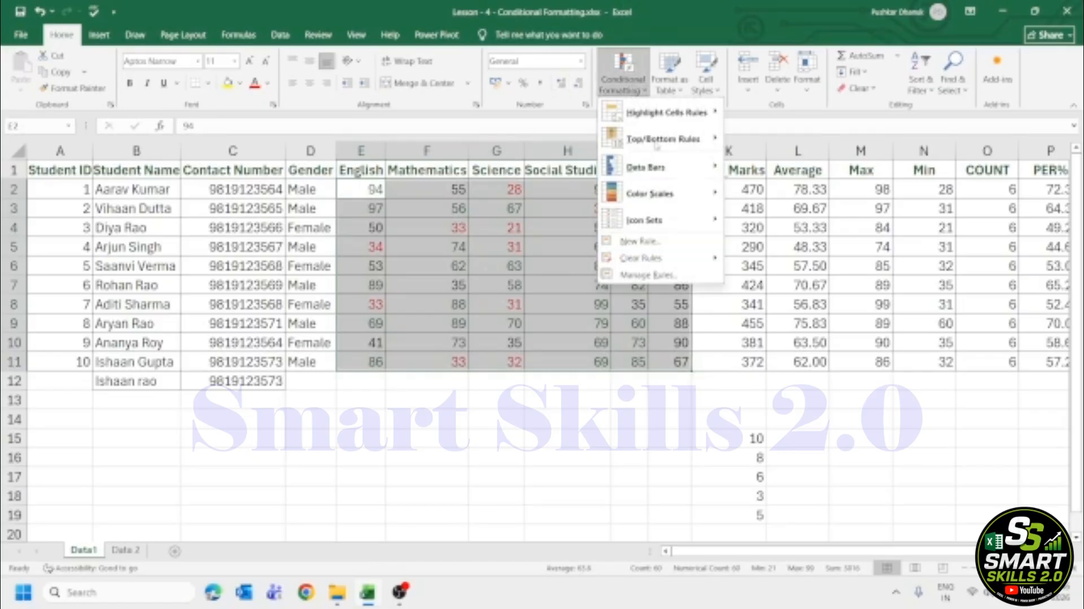
left_click(652, 277)
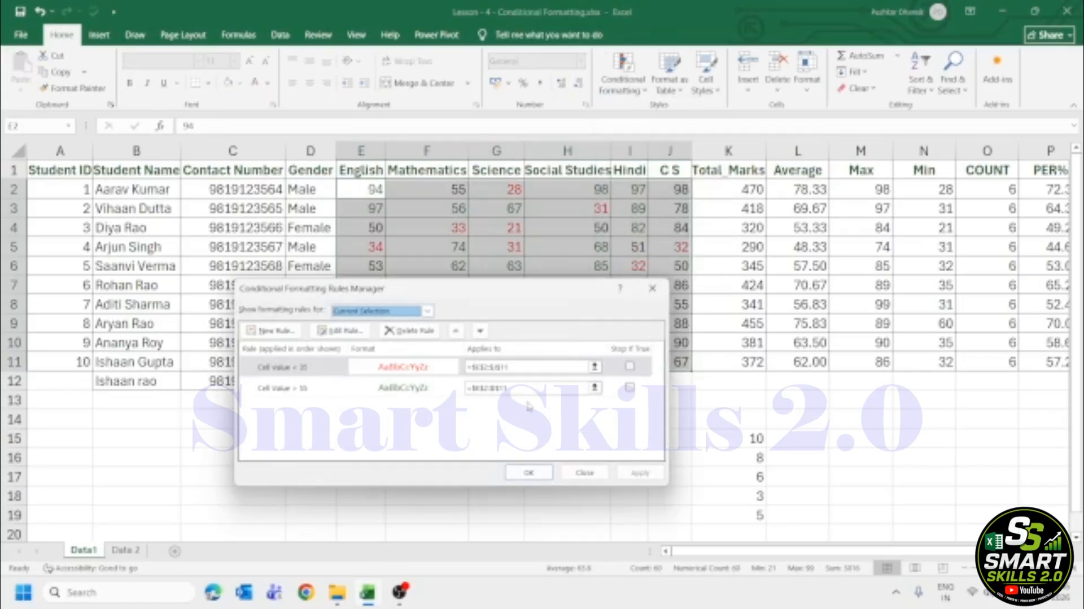
Change the range of the above-55 rule to E2:J11 and apply the rule changes.
left_click(523, 387)
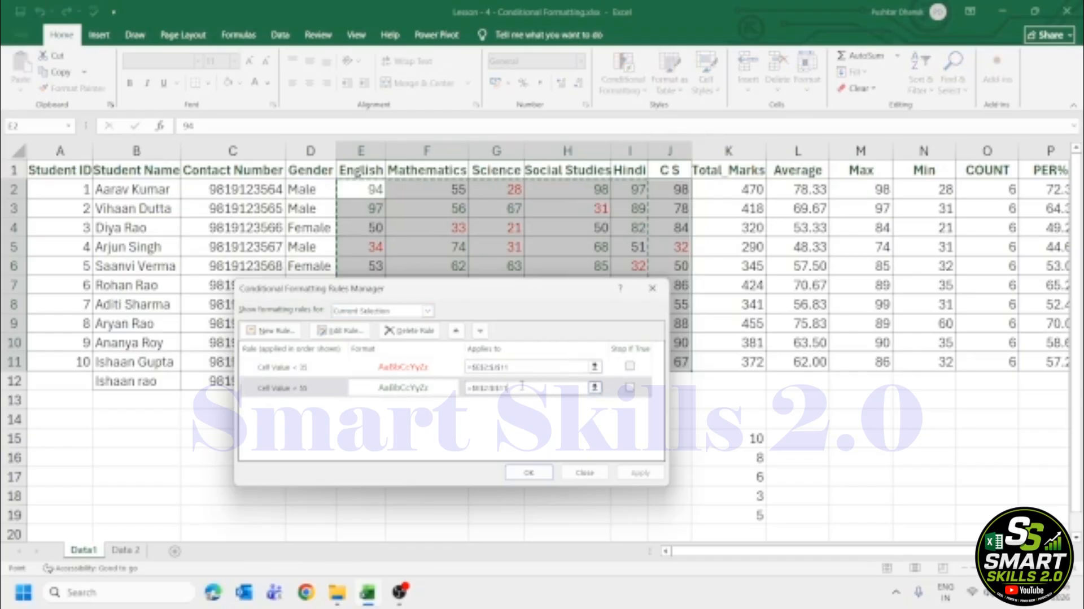
key("BackSpace")
key("BackSpace")
key("BackSpace")
key("BackSpace")
key("BackSpace")
key("BackSpace")
key("BackSpace")
key("BackSpace")
key("BackSpace")
key("BackSpace")
key("BackSpace")
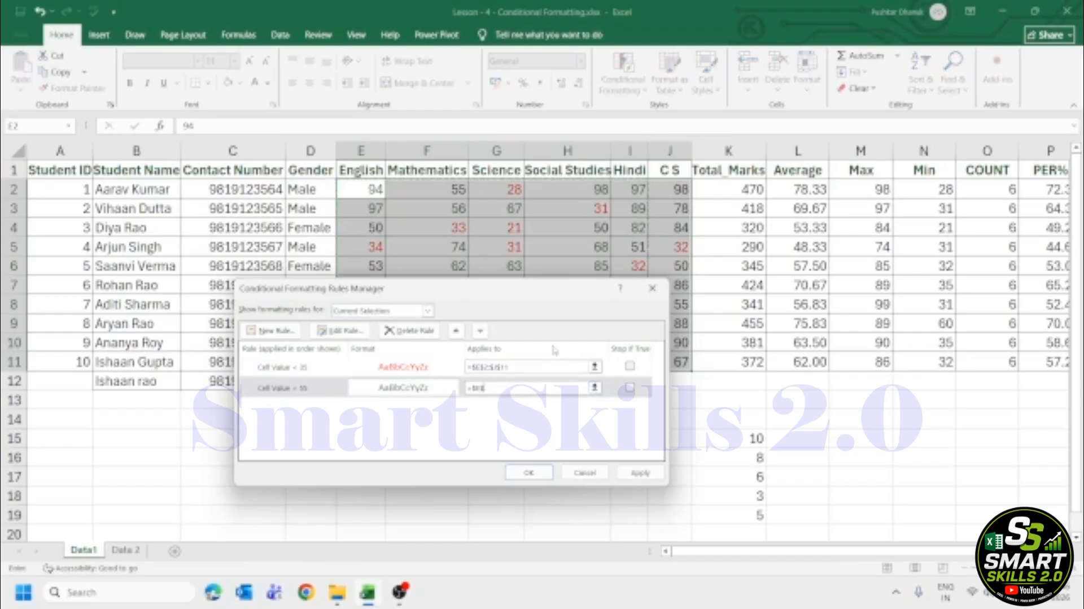
left_click(360, 189)
key("shift+Right")
key("shift+Right")
key("shift+Right")
key("shift+Right")
key("shift+Right")
key("shift+Left")
key("shift+Down")
key("shift+Down")
key("shift+Down")
key("shift+Down")
key("shift+Down")
key("shift+Down")
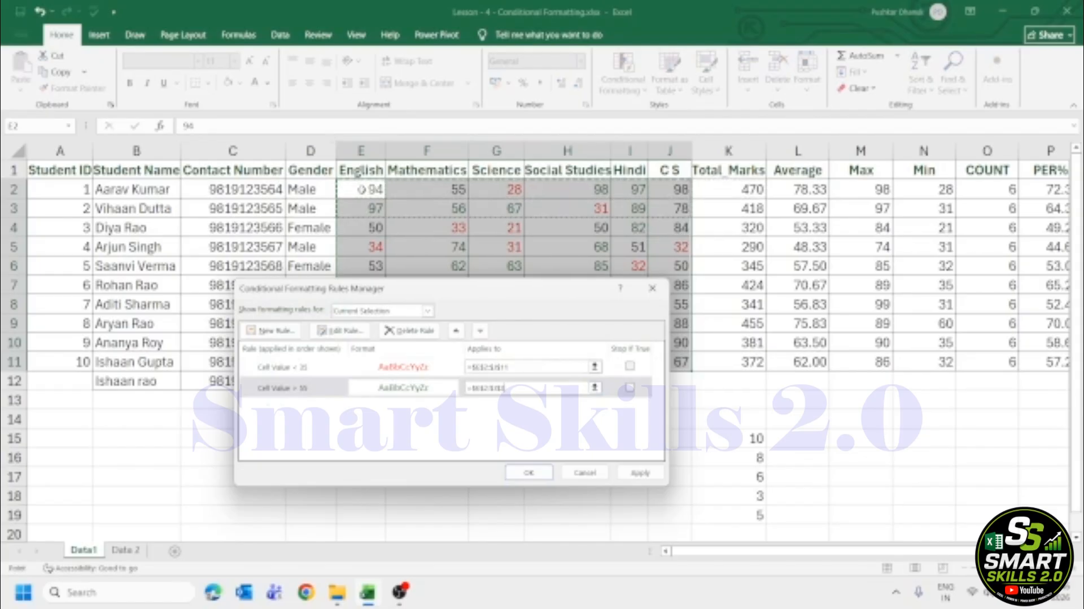
key("shift+Down")
key("shift+Down")
key("shift+Down")
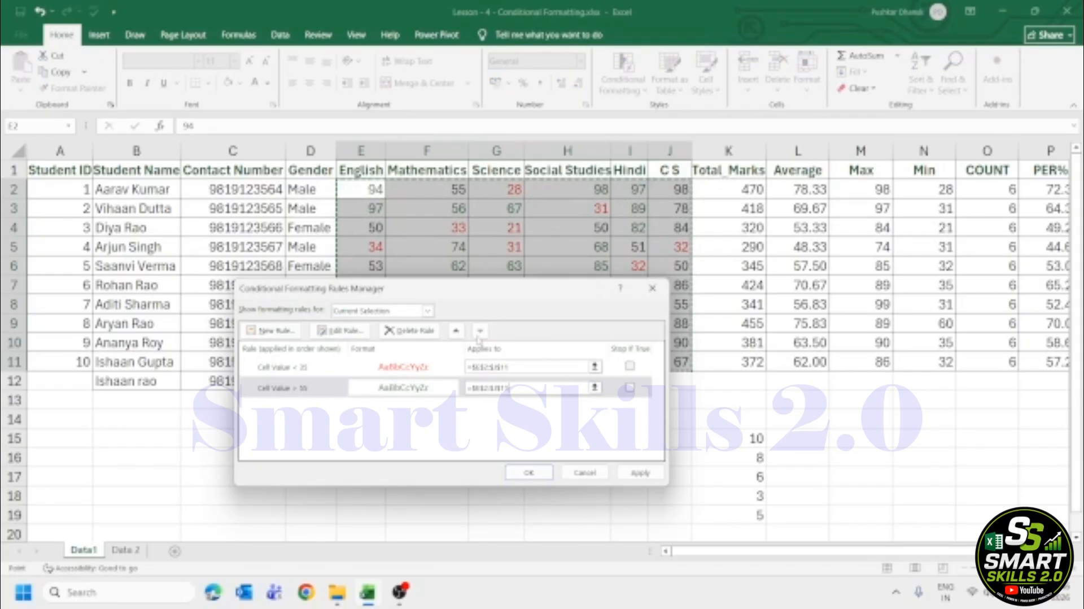
left_click(527, 367)
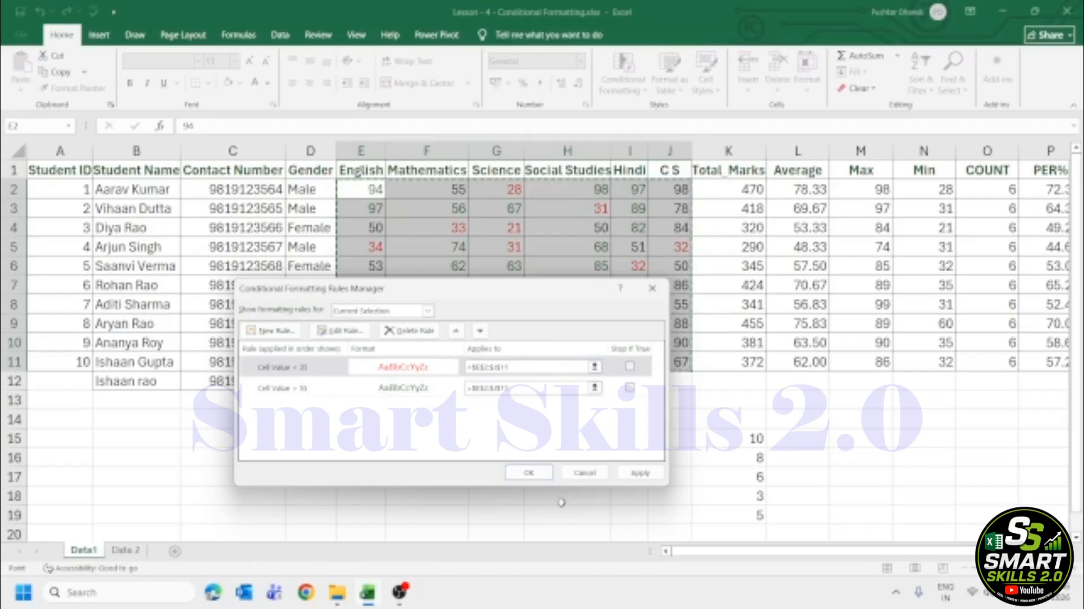
left_click(640, 472)
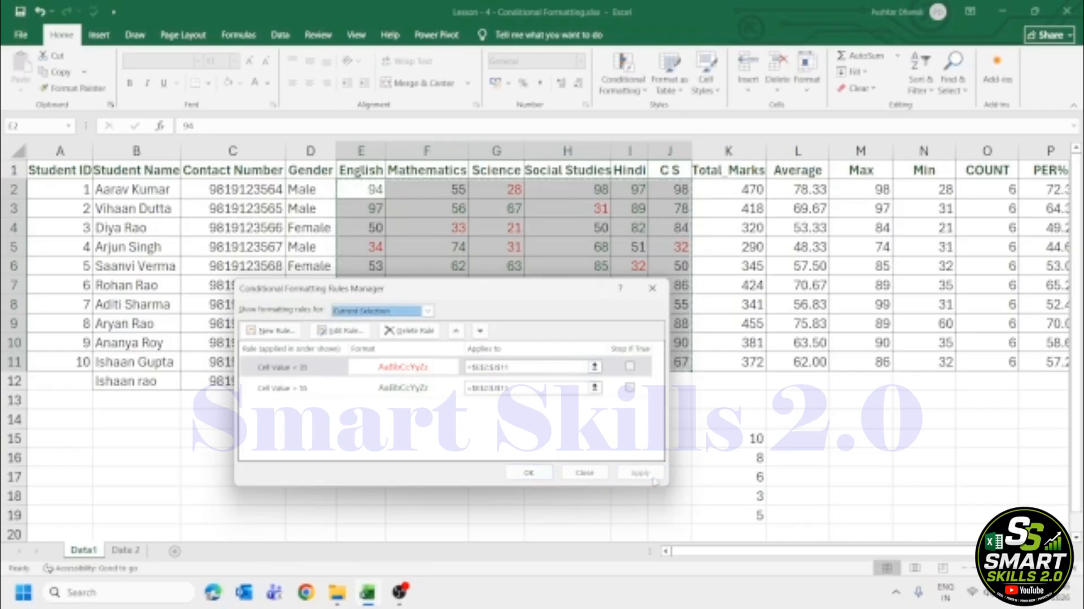
left_click(530, 473)
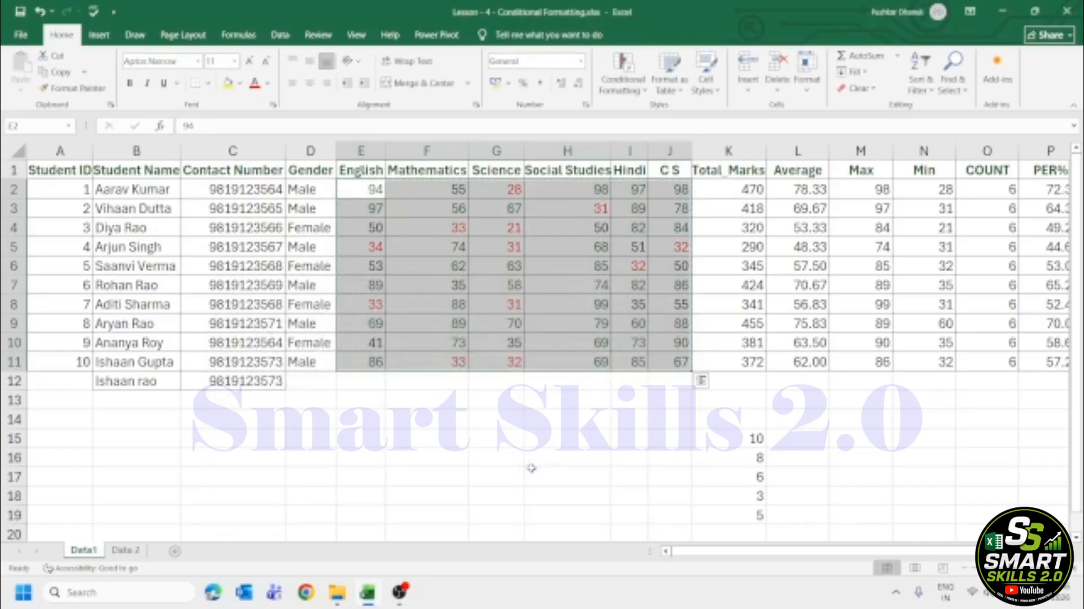
Set the Mathematics mark in F5 to 30 to test the highlight rules.
left_click(449, 242)
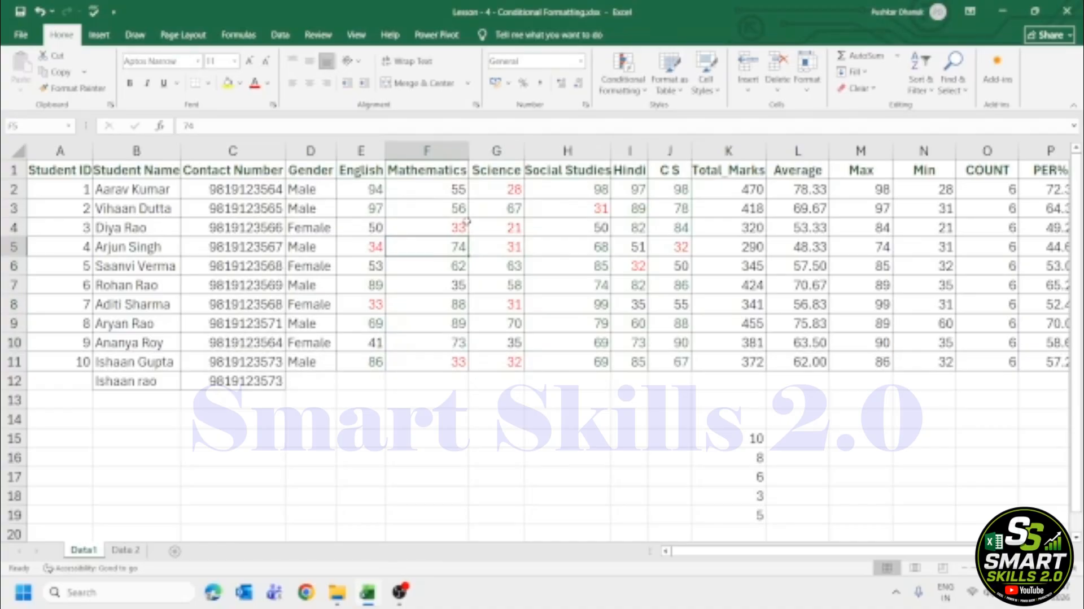
scroll(452, 246, "up", 5)
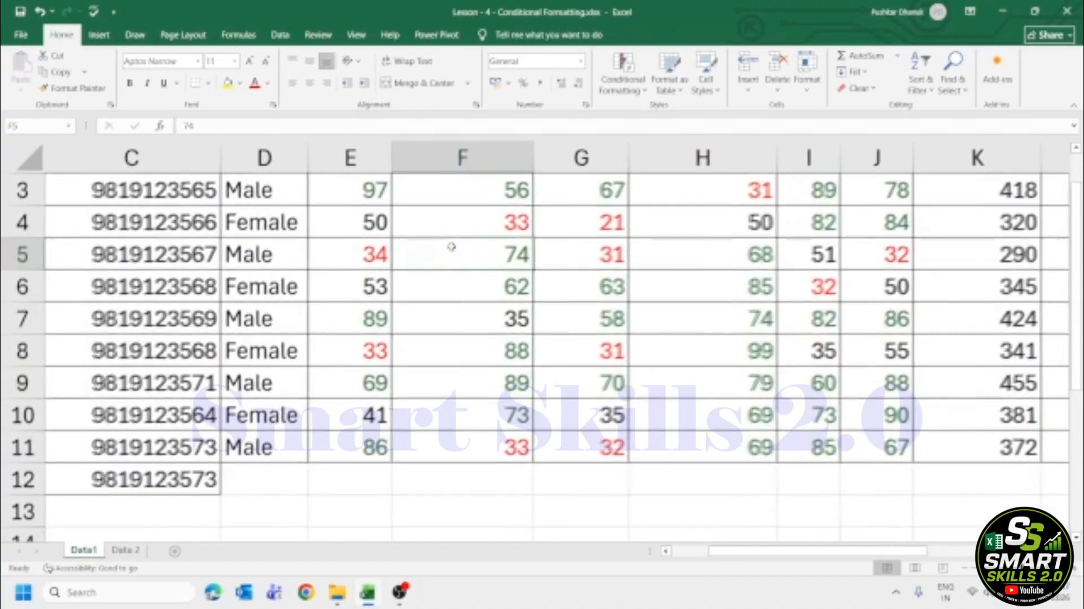
type("30")
key("Return")
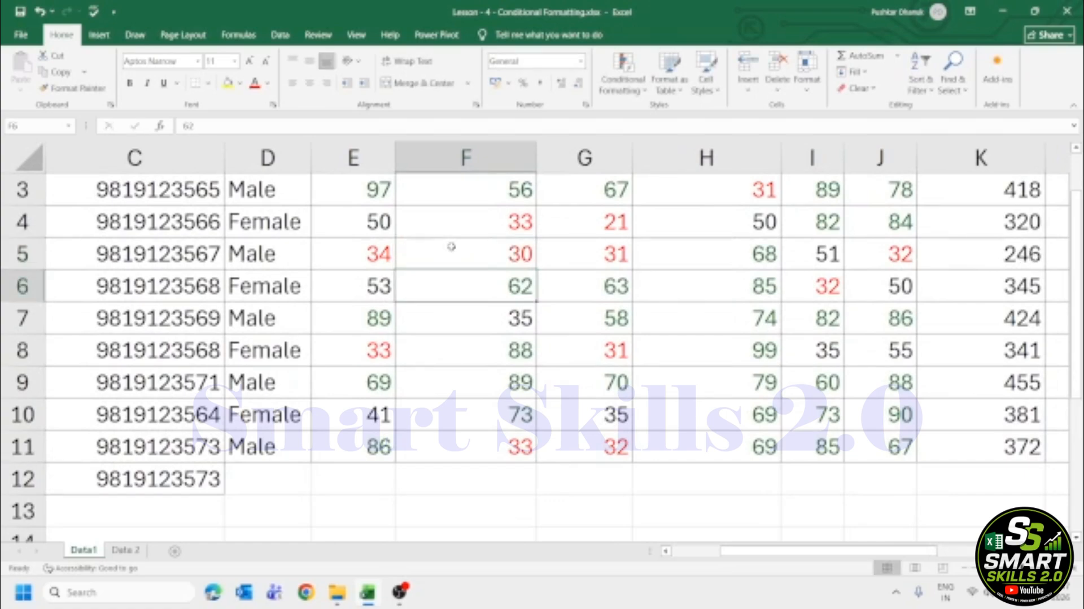
Set the English mark in E5 to 60.
key("Up")
key("Left")
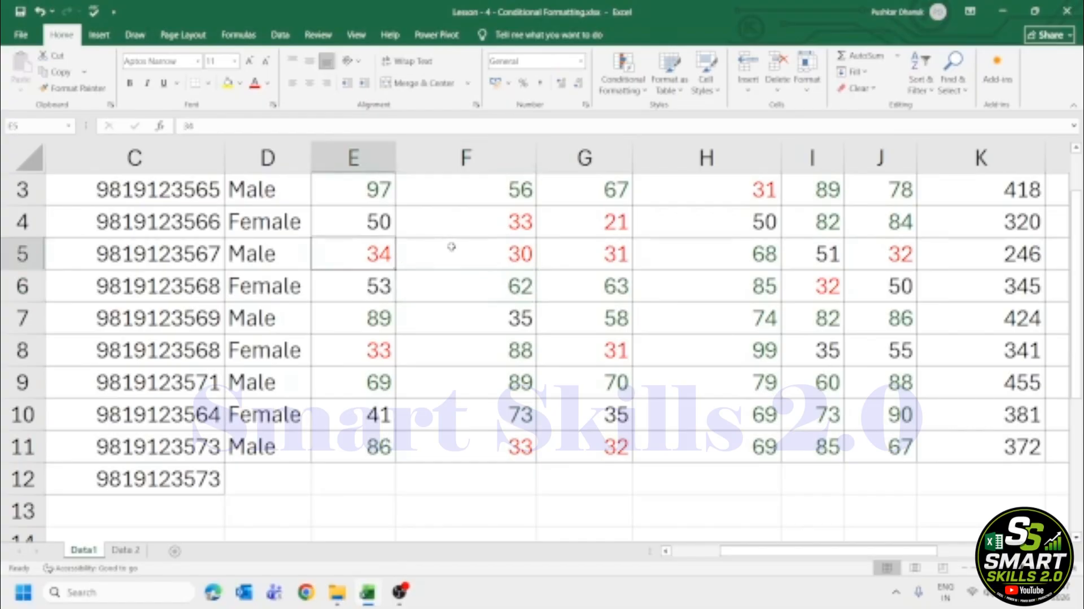
key("F2")
key("BackSpace")
key("BackSpace")
type("5")
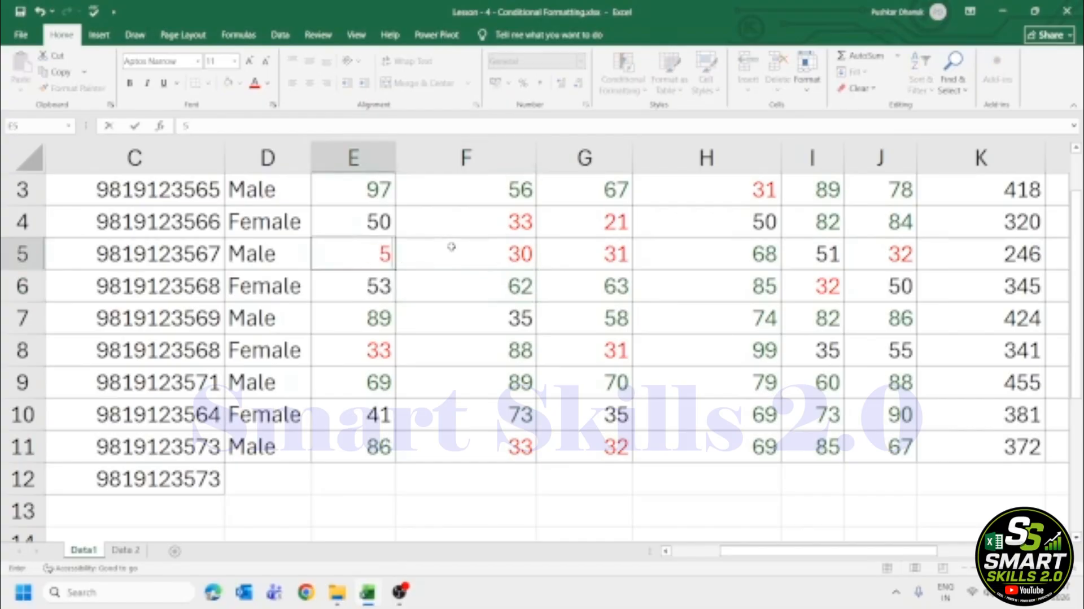
key("BackSpace")
type("60")
key("Return")
scroll(451, 246, "down", 5, "ctrl")
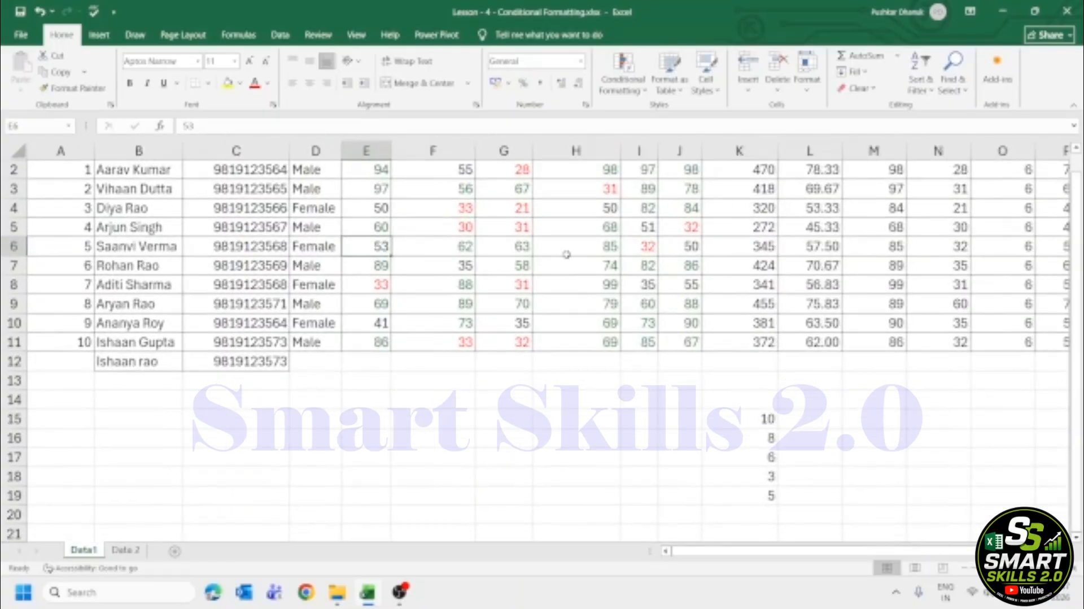
scroll(567, 261, "up", 1)
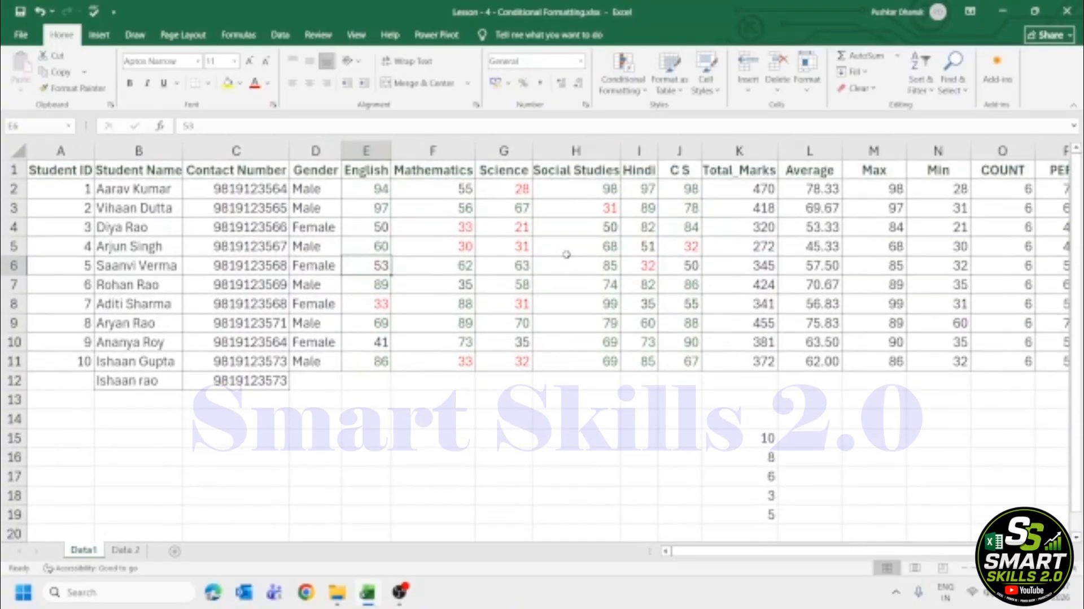
scroll(566, 254, "down", 2)
scroll(566, 254, "right", 3)
scroll(344, 359, "up", 2)
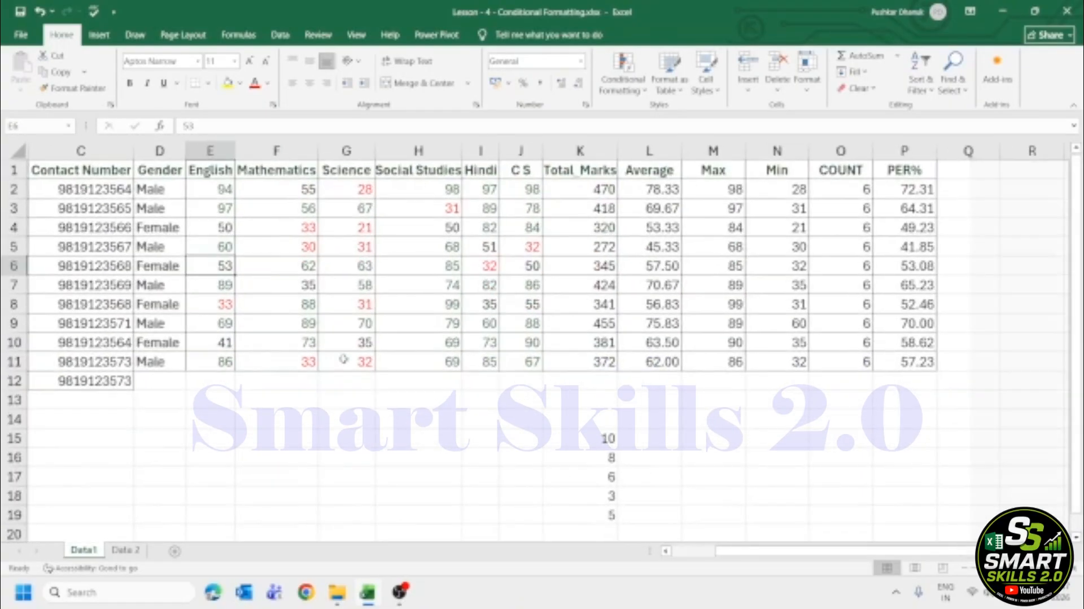
scroll(343, 360, "left", 3)
Start an Equal To highlight rule with the value 35 for the English to C S marks in E2:J11.
left_click(384, 226)
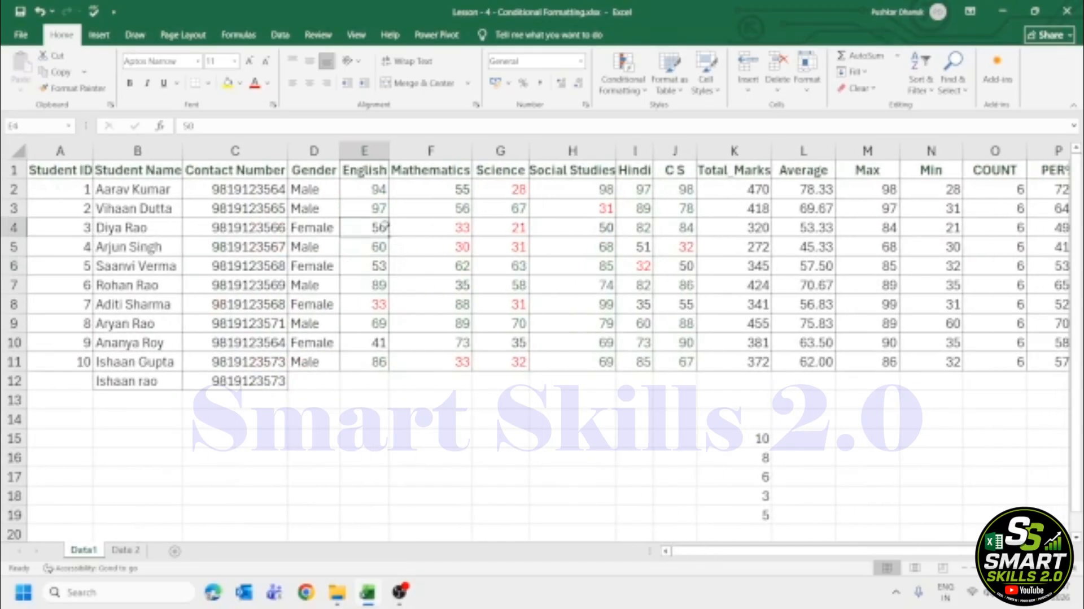
key("Up")
key("Up")
key("shift+Right")
key("shift+Right")
key("shift+Right")
key("shift+Right")
key("shift+Right")
key("shift+Down")
key("shift+Down")
key("shift+Down")
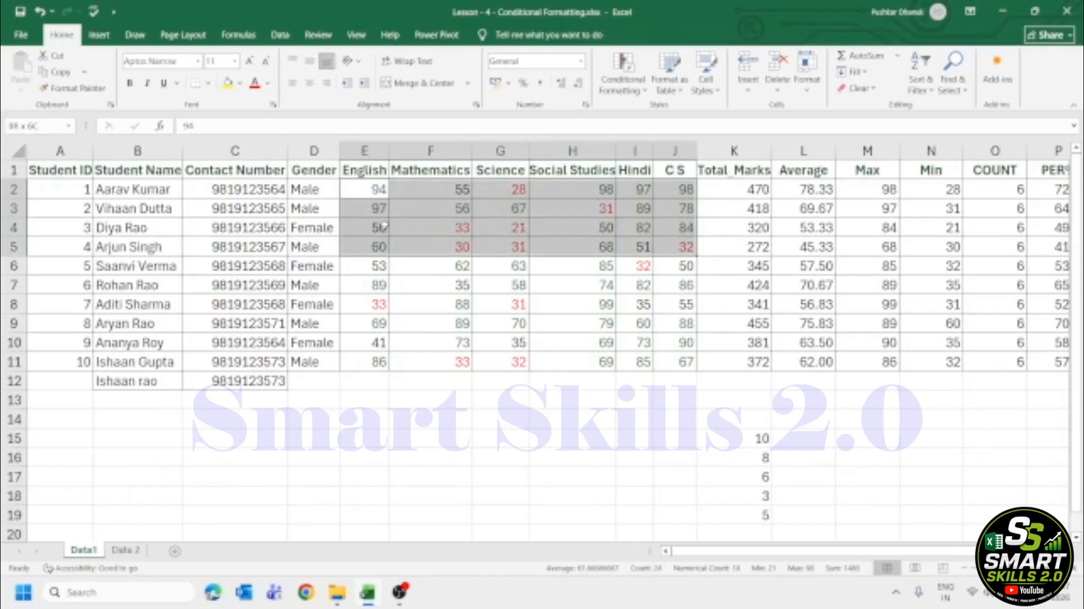
key("shift+Down")
key("shift+Down")
key("shift+Down")
key("shift+Down")
key("shift+Down")
key("shift+Down")
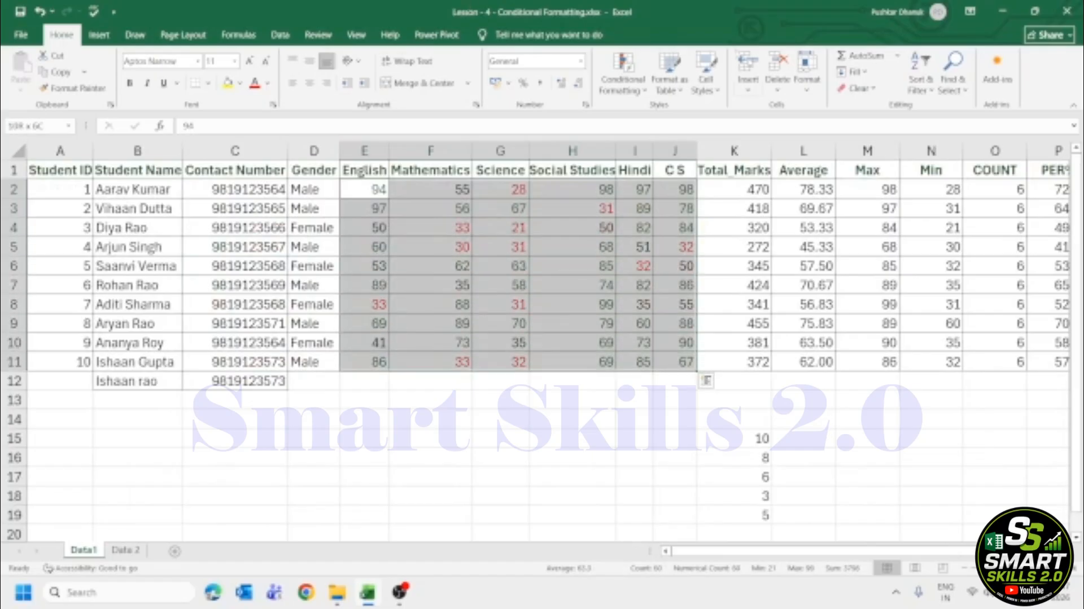
left_click(624, 85)
mouse_move(710, 111)
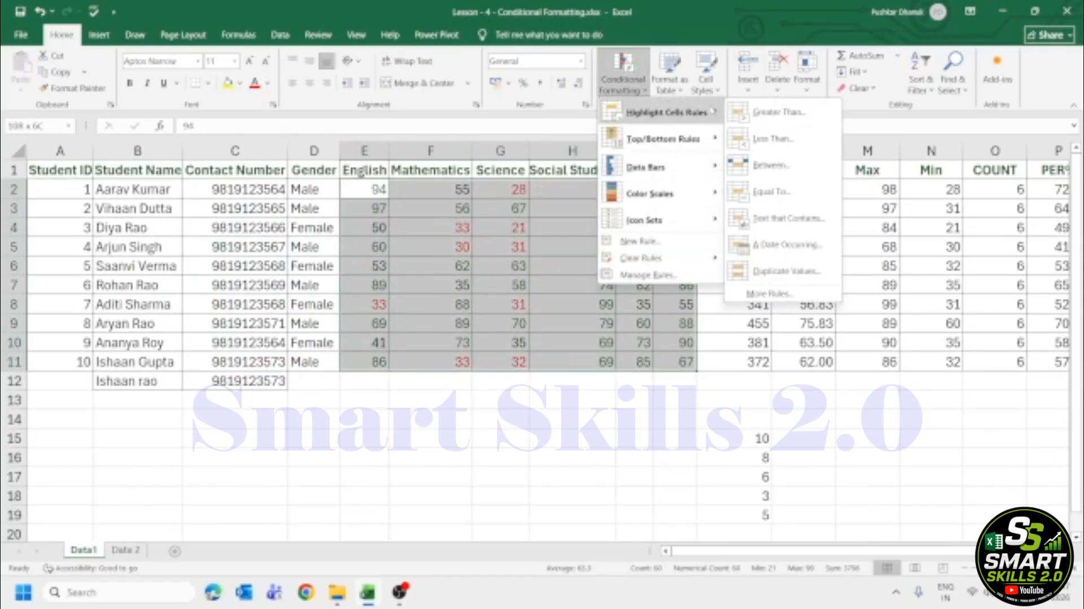
left_click(783, 192)
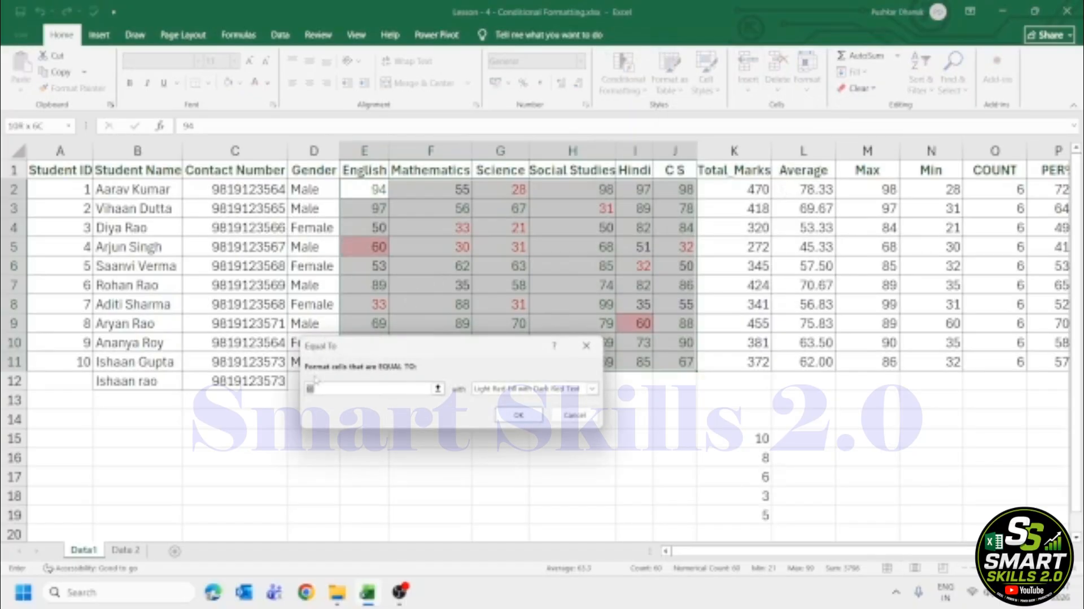
type("35")
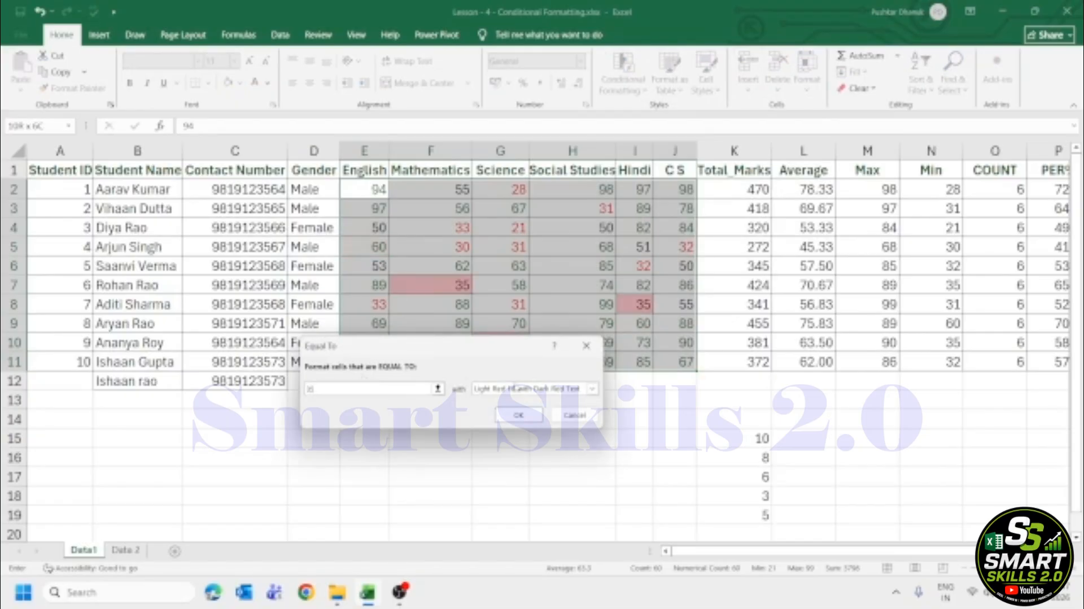
Give the Equal To rule a custom format with a dark blue theme font colour and apply it.
left_click(592, 390)
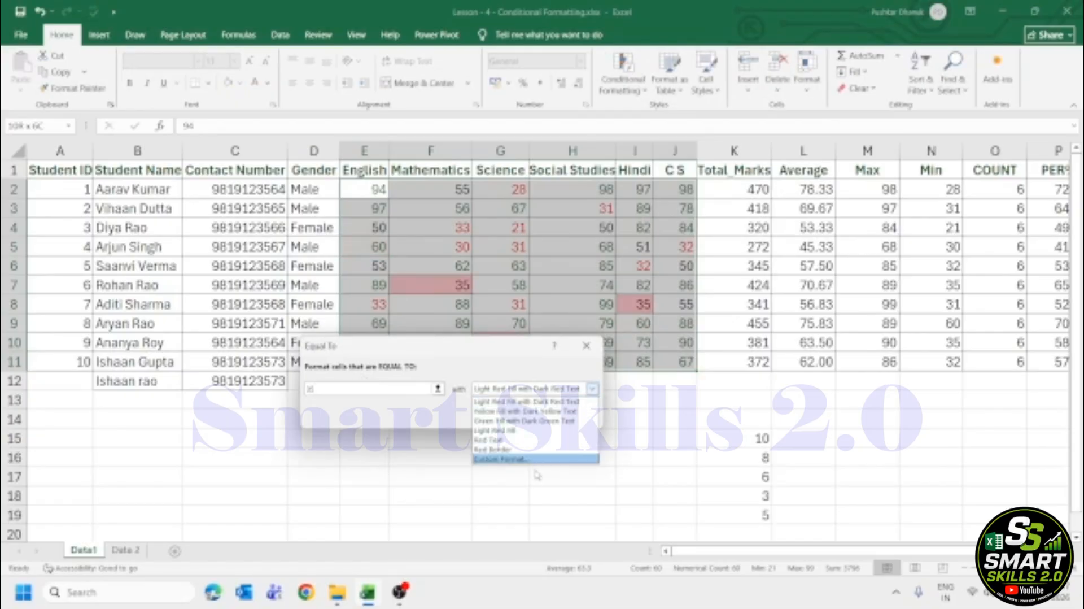
left_click(531, 461)
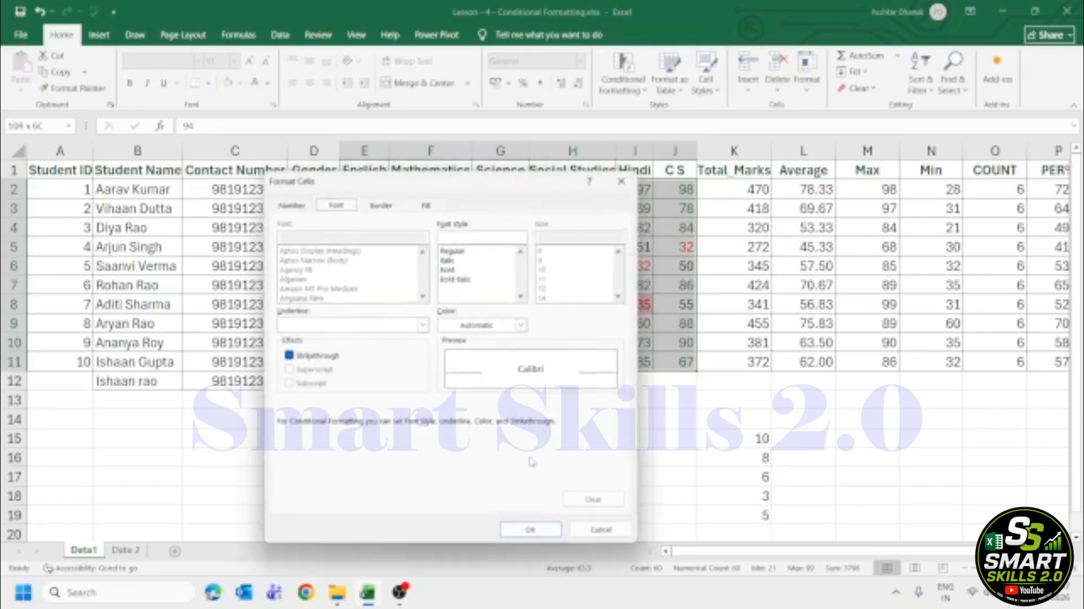
left_click(522, 325)
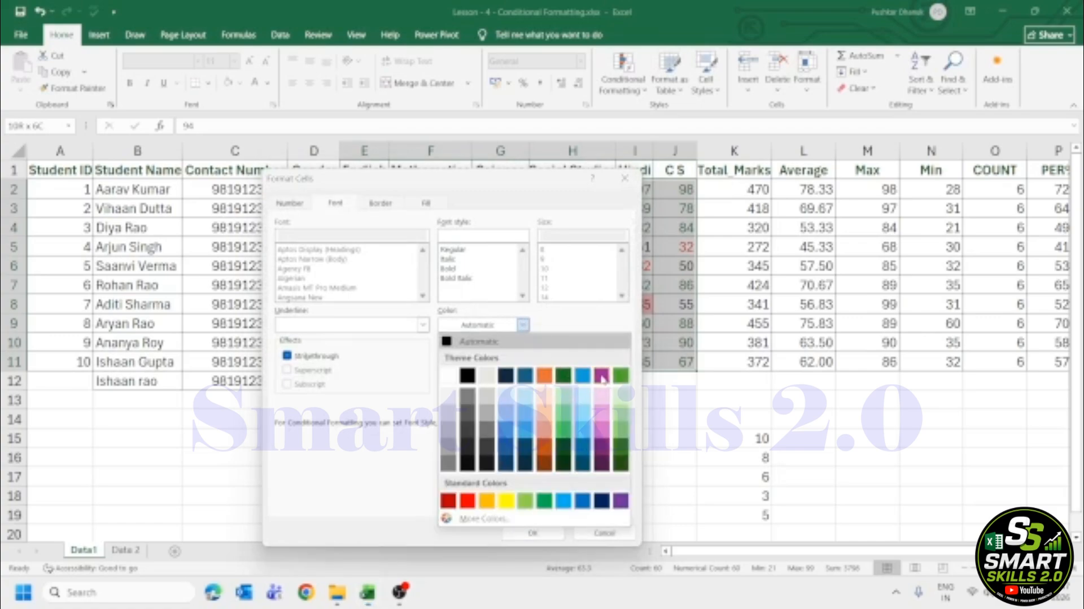
left_click(527, 378)
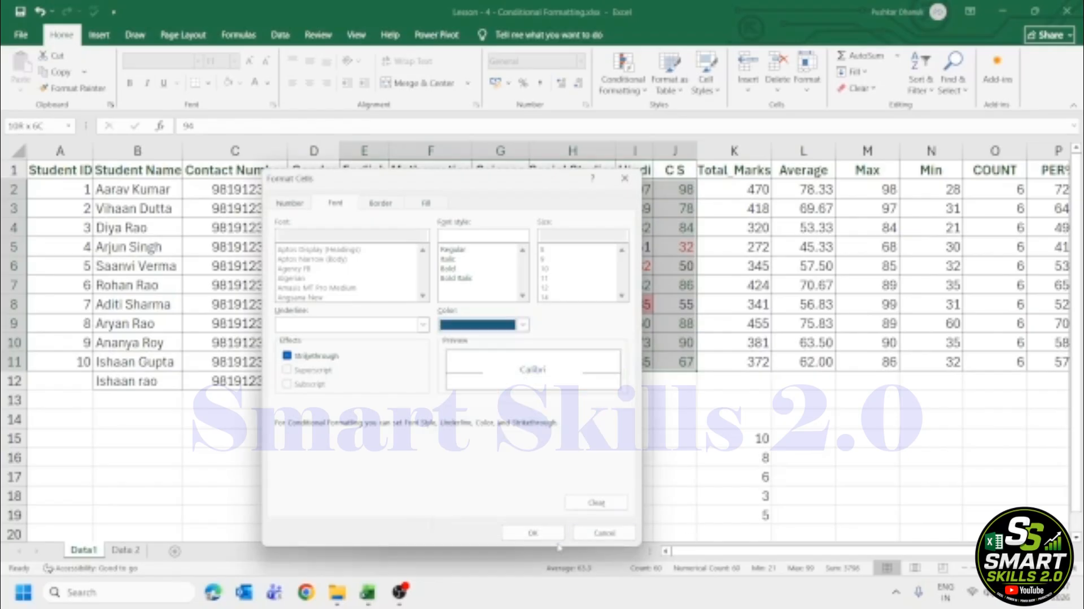
left_click(539, 533)
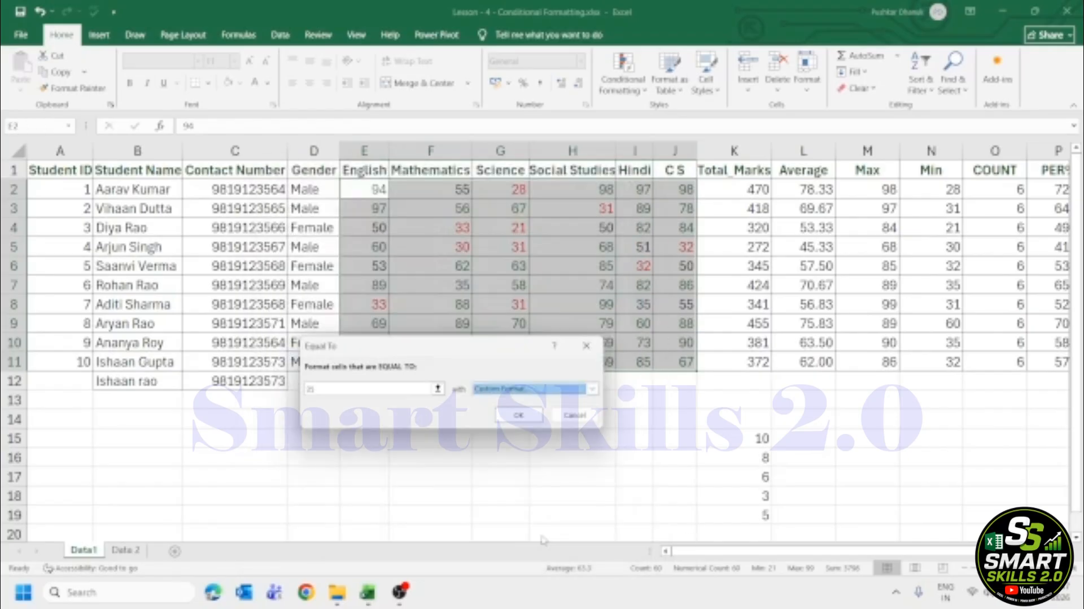
left_click(519, 415)
scroll(432, 306, "up", 2, "ctrl")
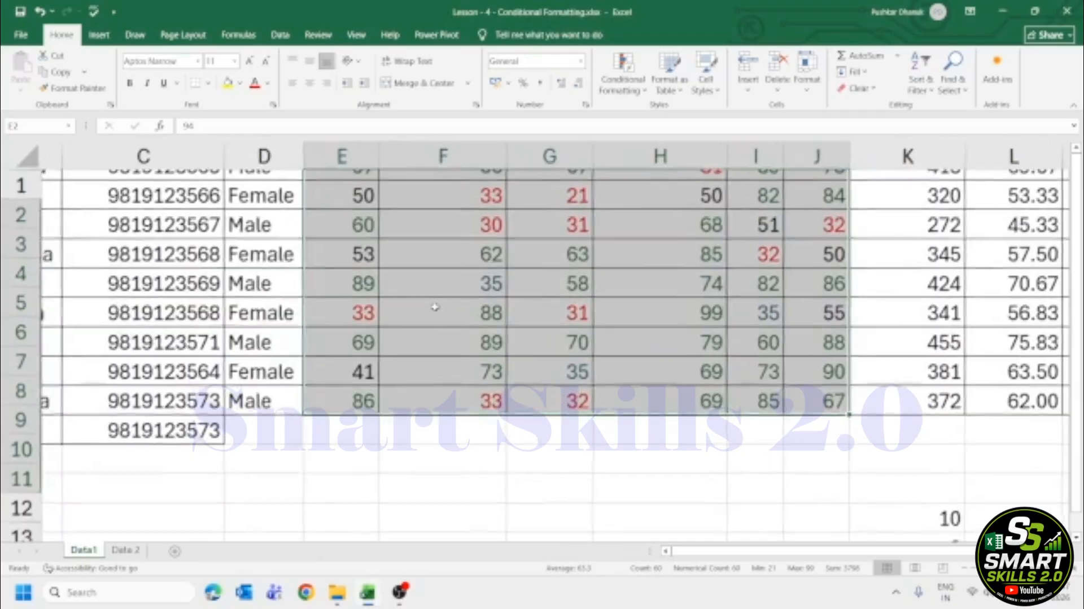
scroll(435, 306, "down", 3, "ctrl")
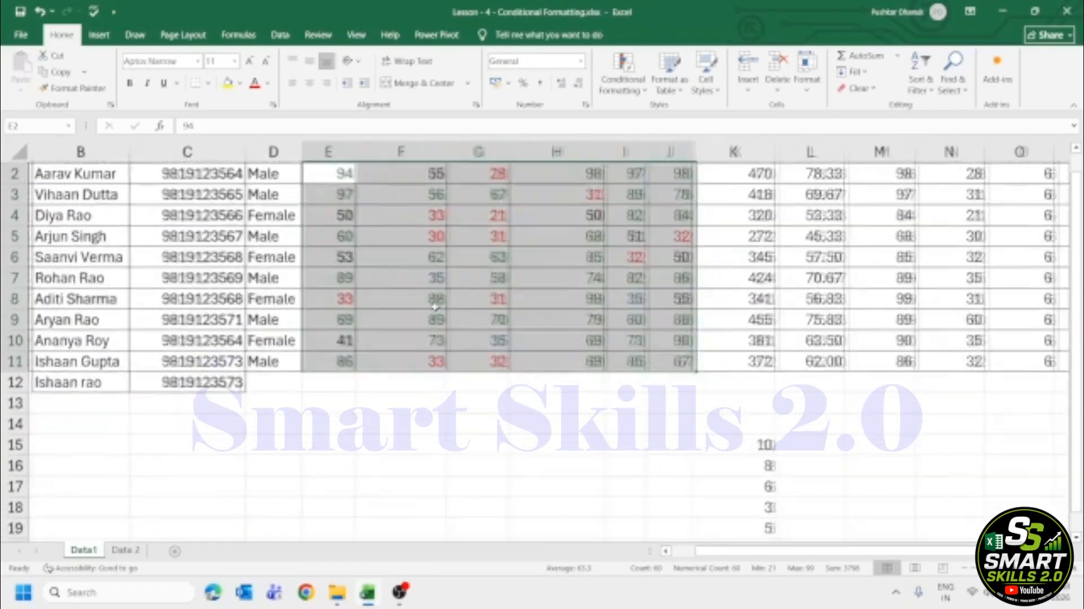
scroll(401, 304, "up", 1)
left_click(401, 304)
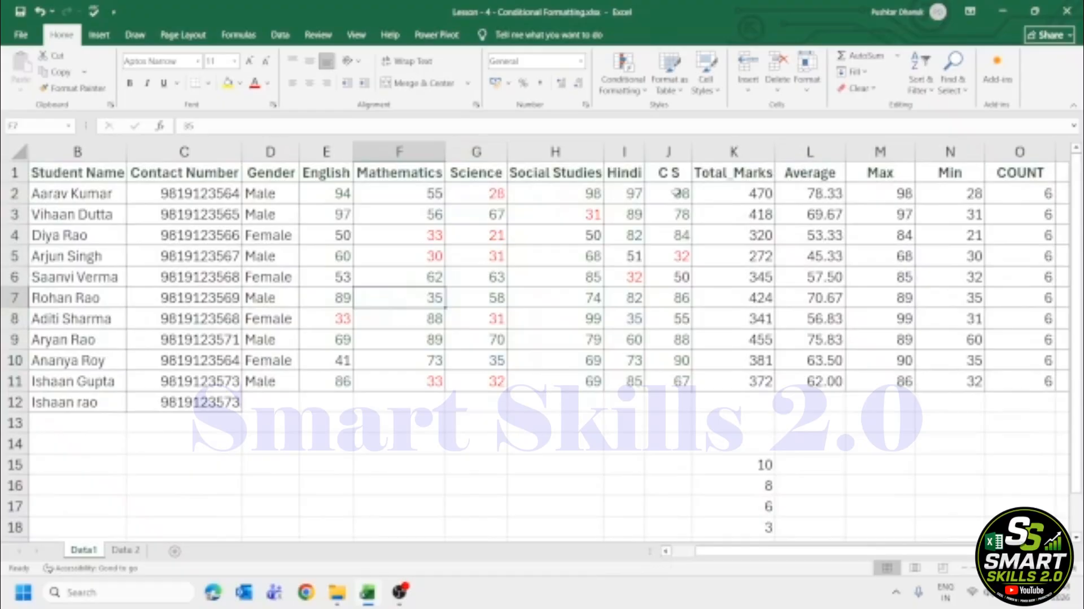
left_click_drag(724, 193, 627, 172)
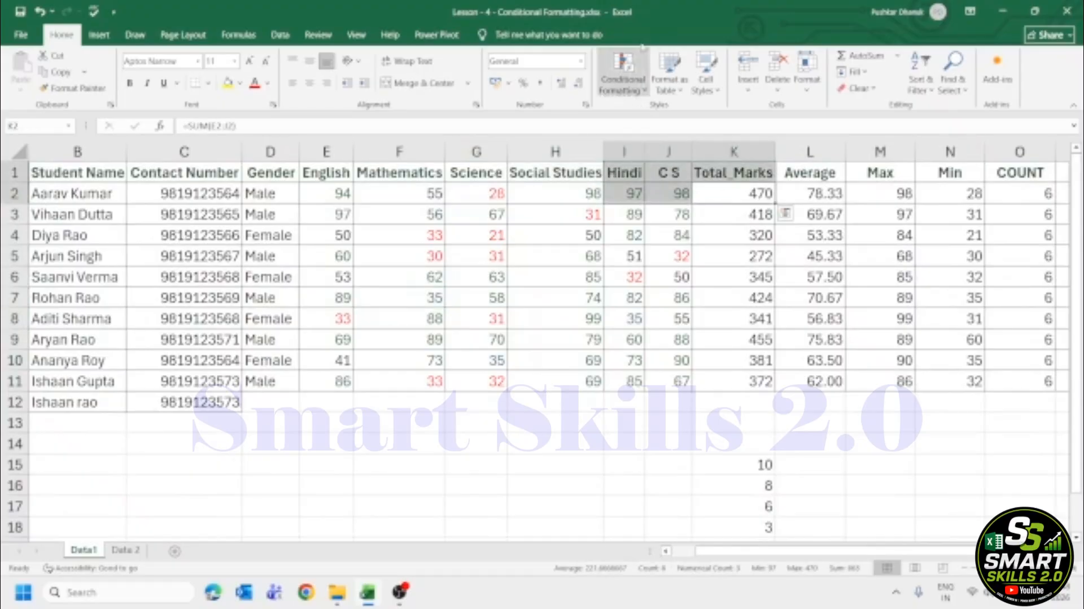
left_click(634, 91)
mouse_move(695, 112)
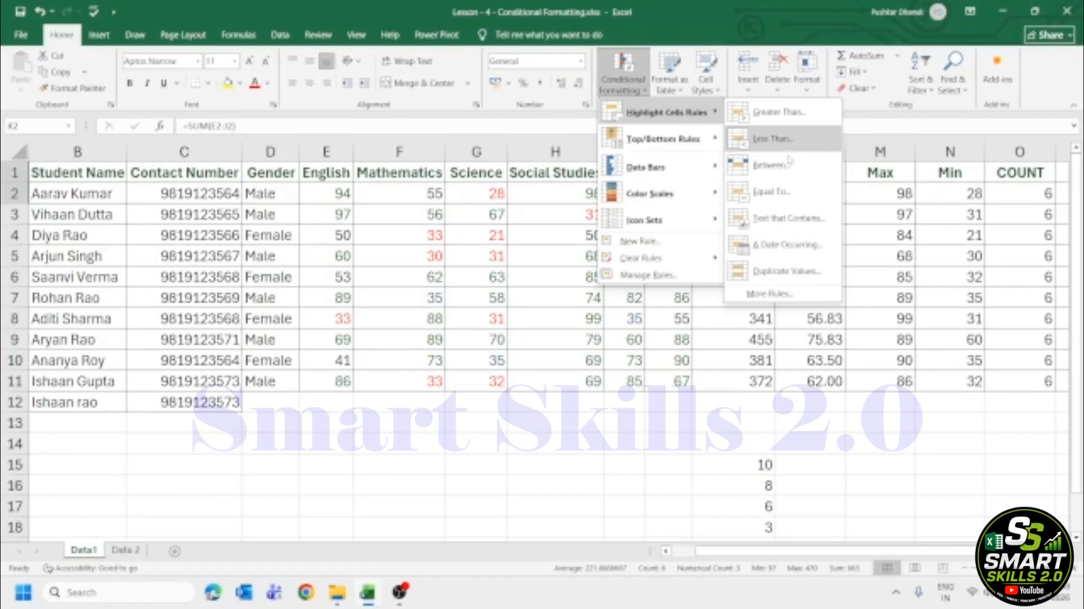
key("Escape")
key("Escape")
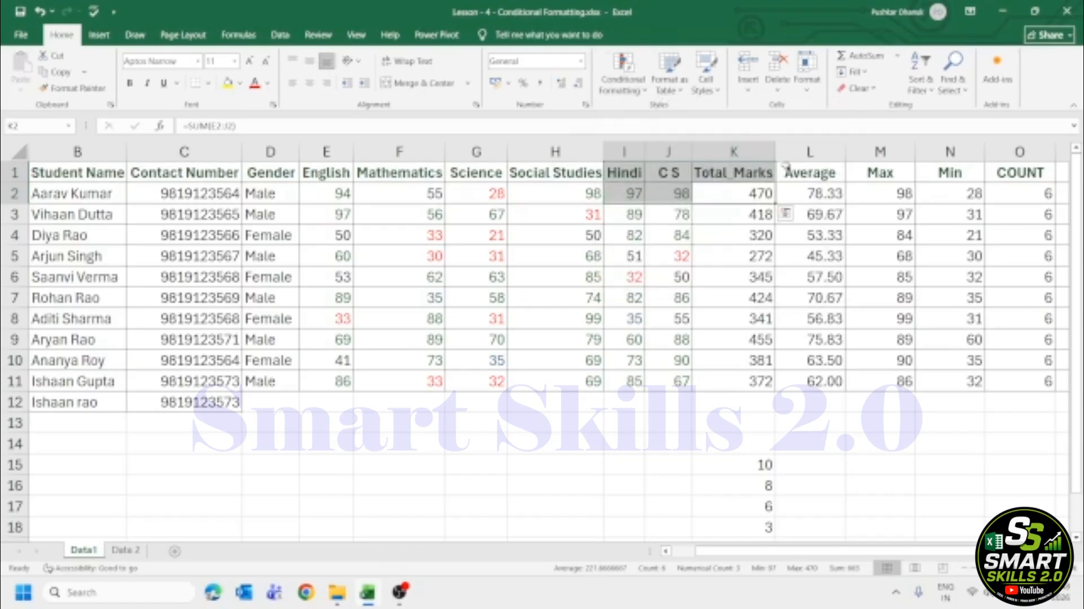
Start a Between highlight rule for the Total_Marks values in K2:K11 with limits of 350 and 400.
left_click(745, 210)
key("Up")
key("ctrl+shift+Down")
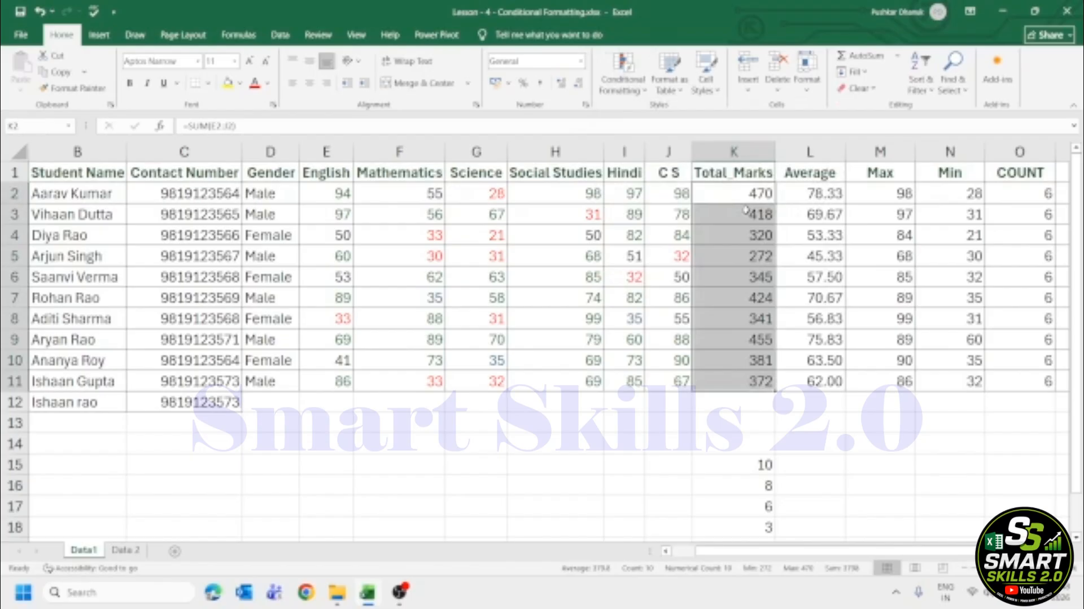
left_click(624, 85)
mouse_move(703, 113)
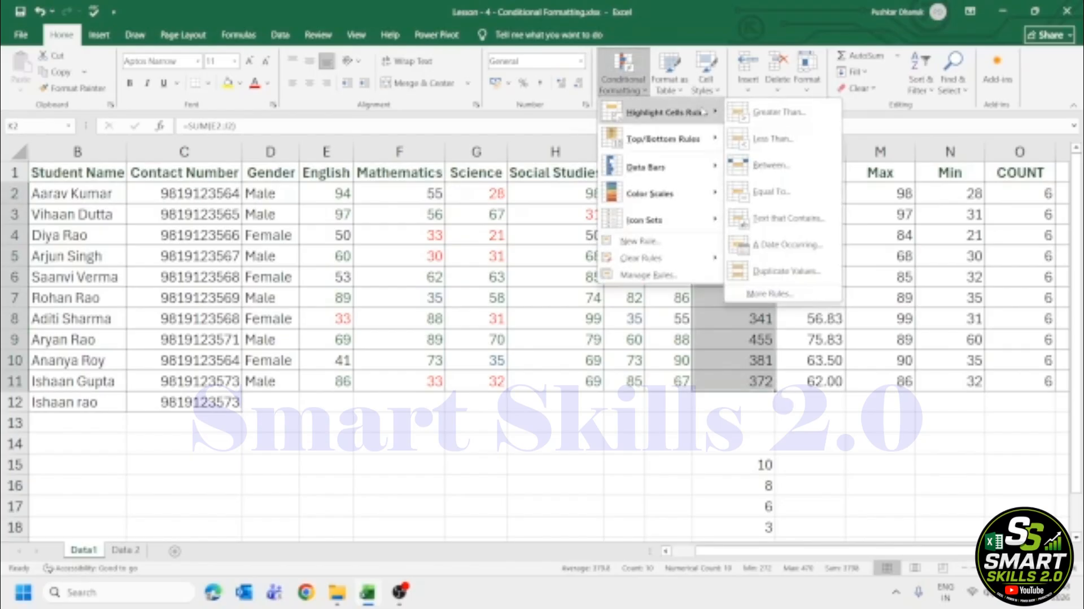
left_click(789, 162)
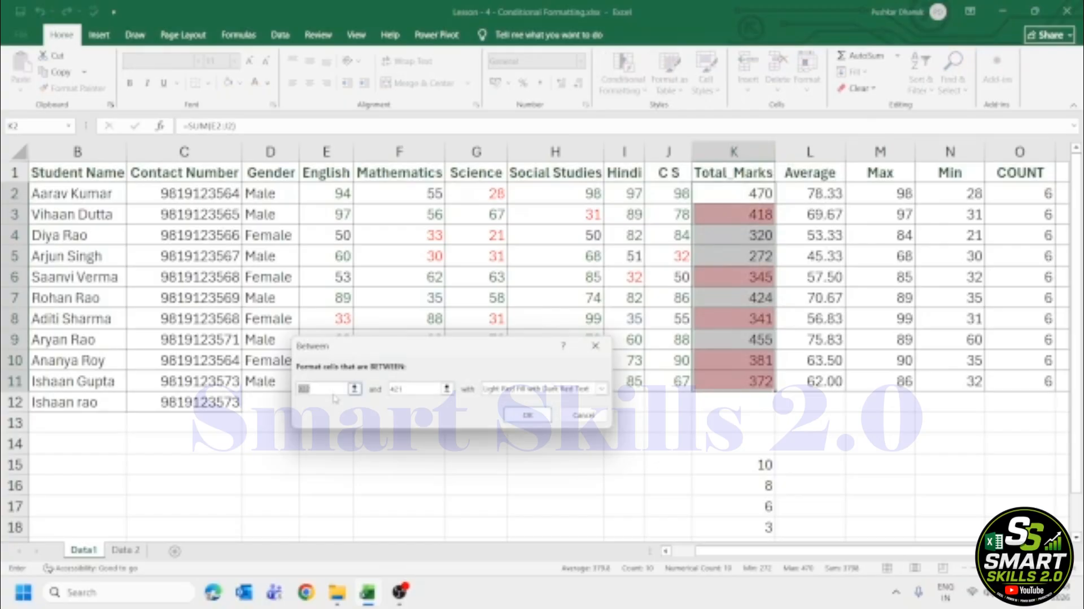
type("3")
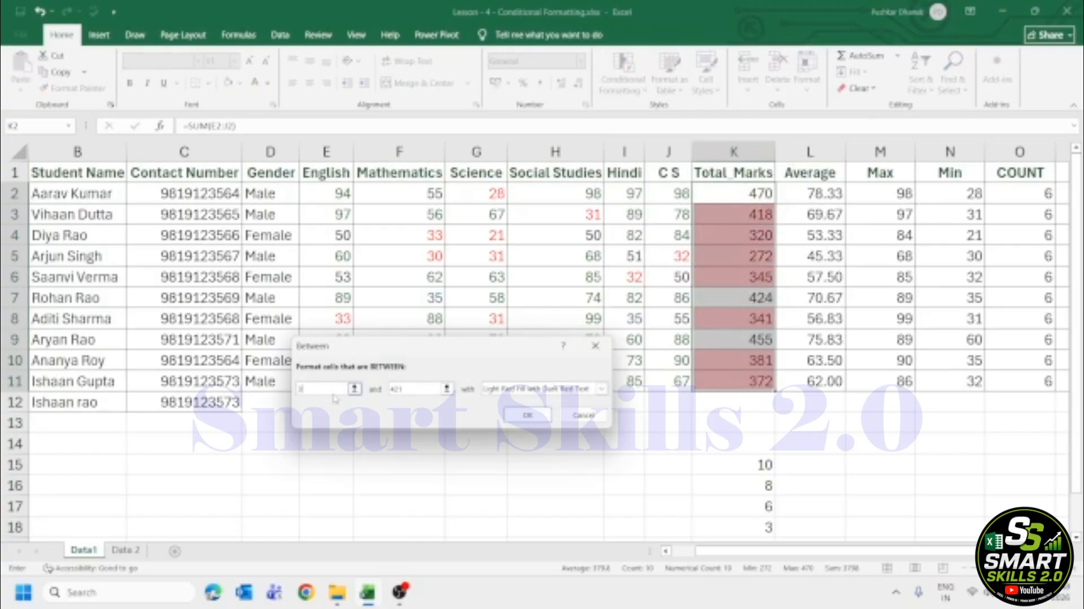
type("00")
key("BackSpace")
type("50")
left_click(422, 390)
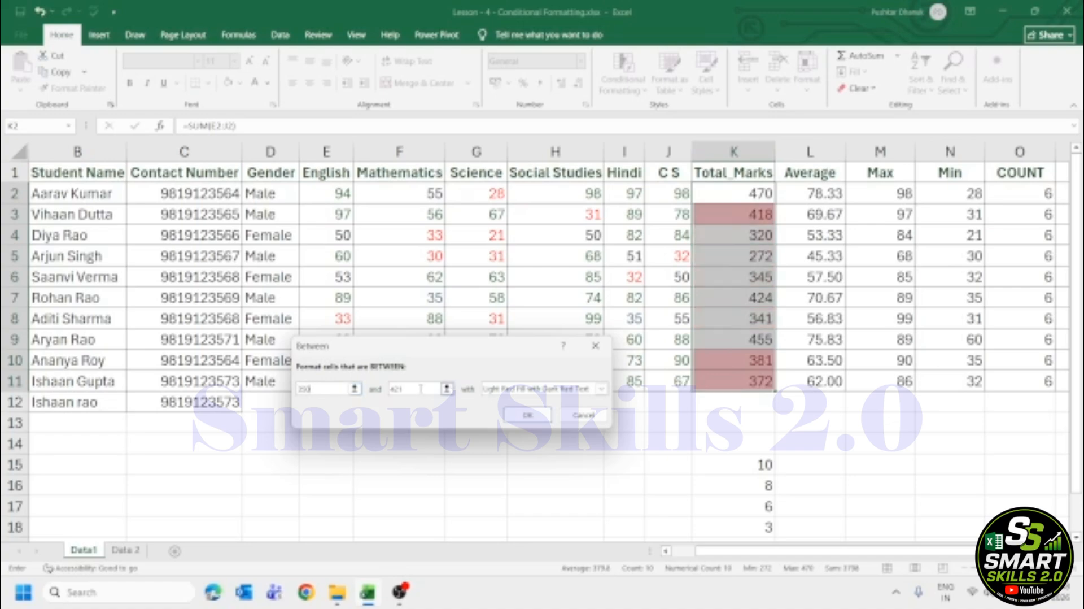
key("BackSpace")
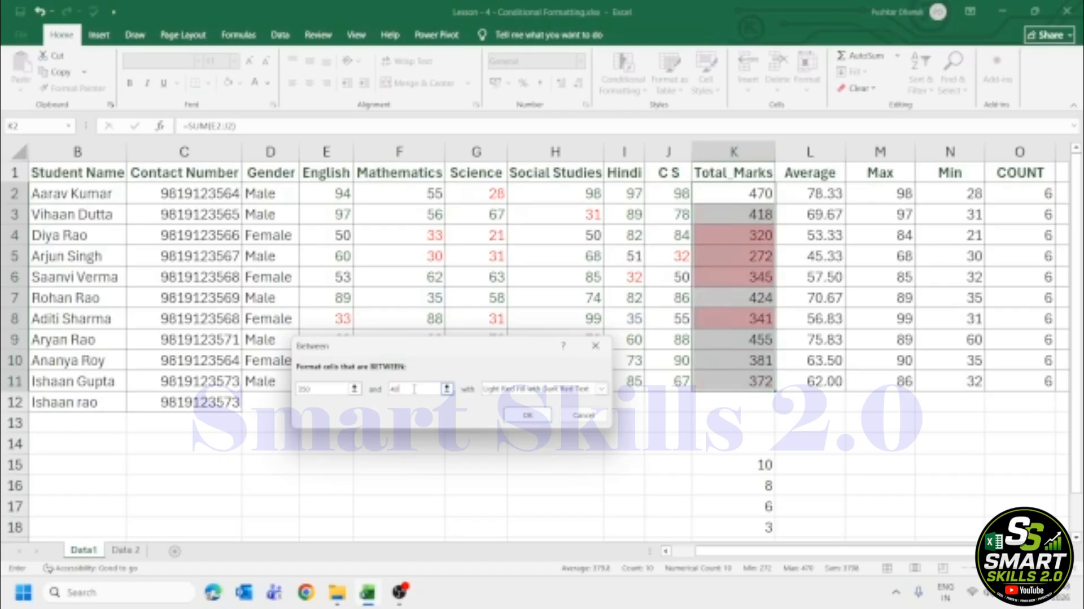
type("0")
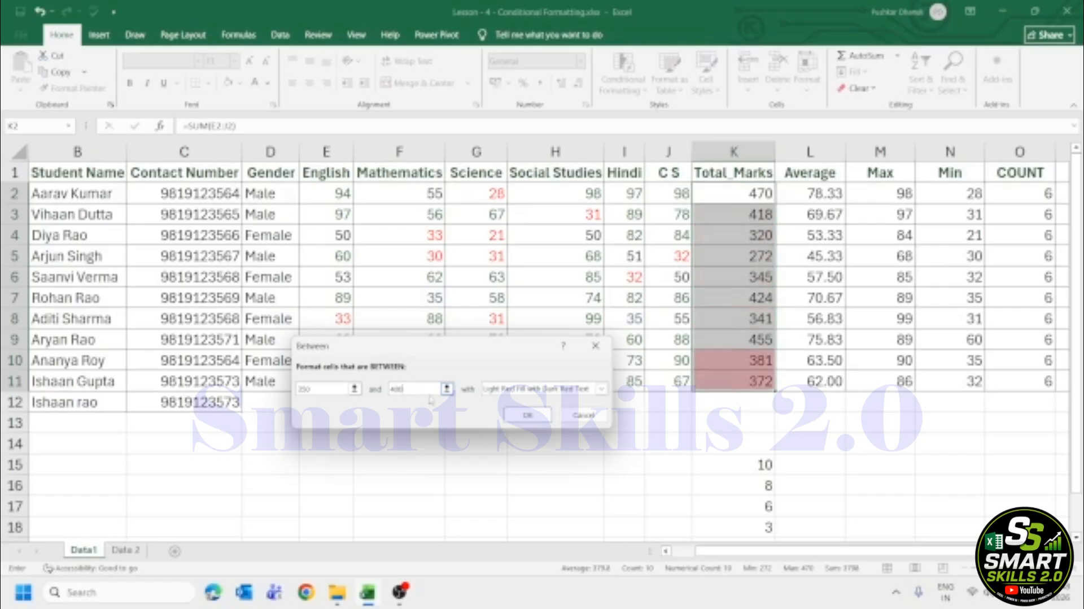
Set the Between rule's format to Green Fill with Dark Green Text, change its lower limit to 300 and apply it.
left_click(601, 389)
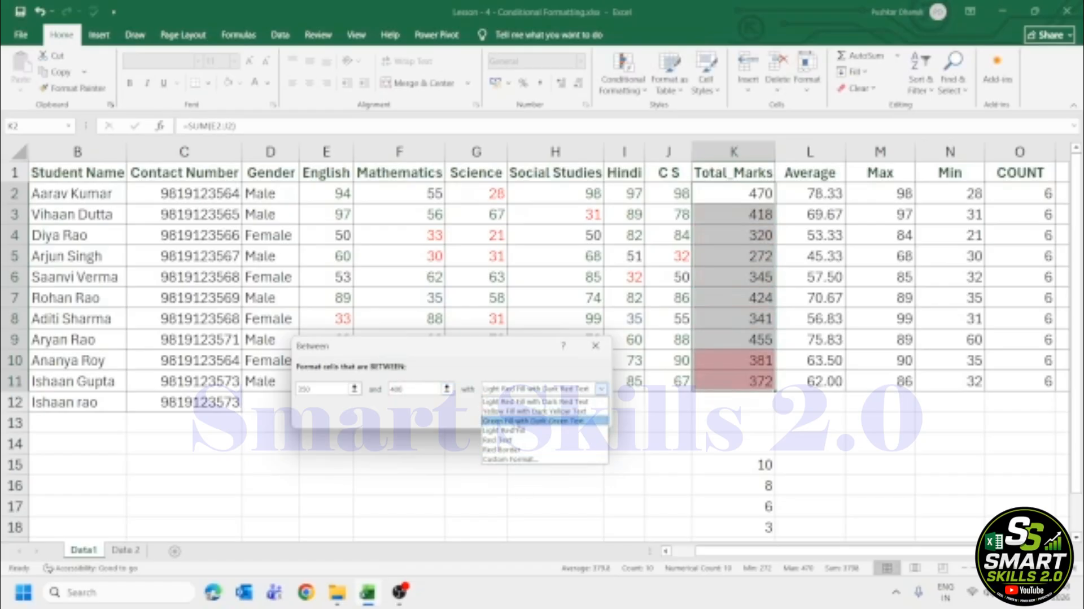
left_click(516, 421)
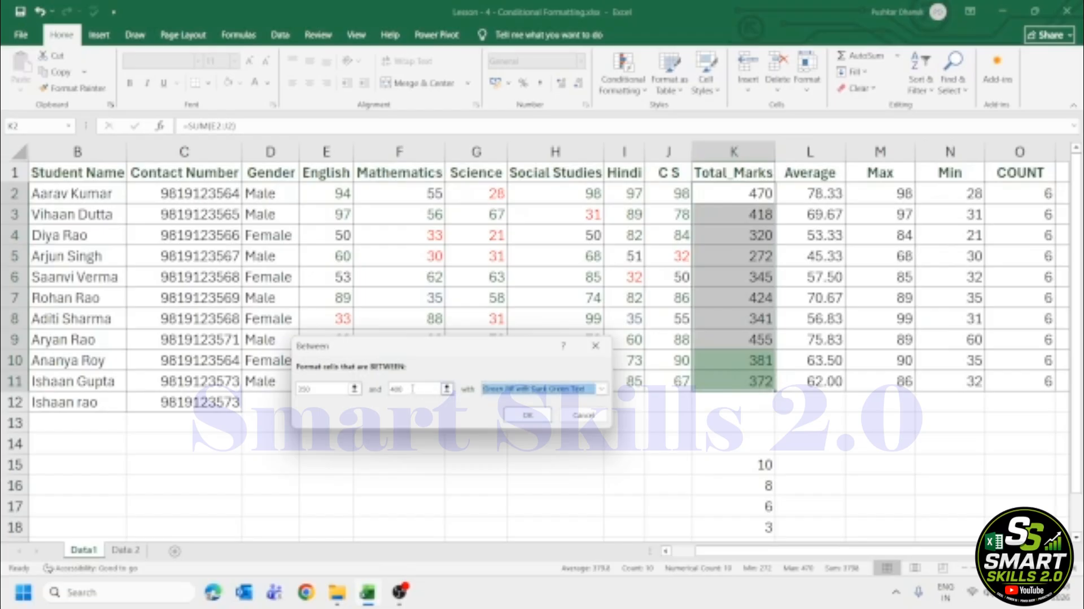
left_click(320, 389)
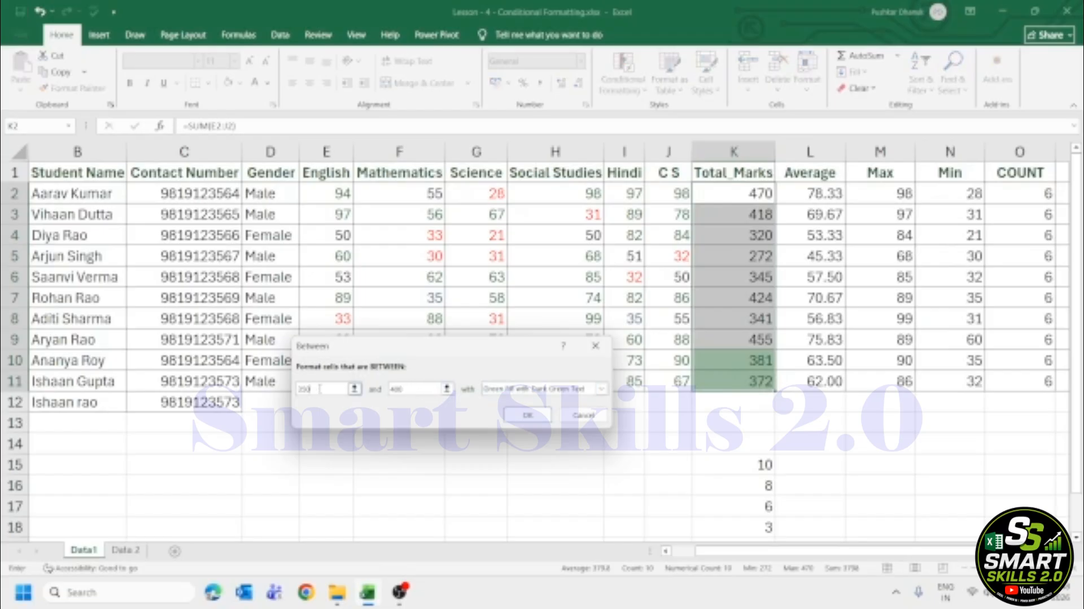
key("BackSpace")
key("BackSpace")
type("00")
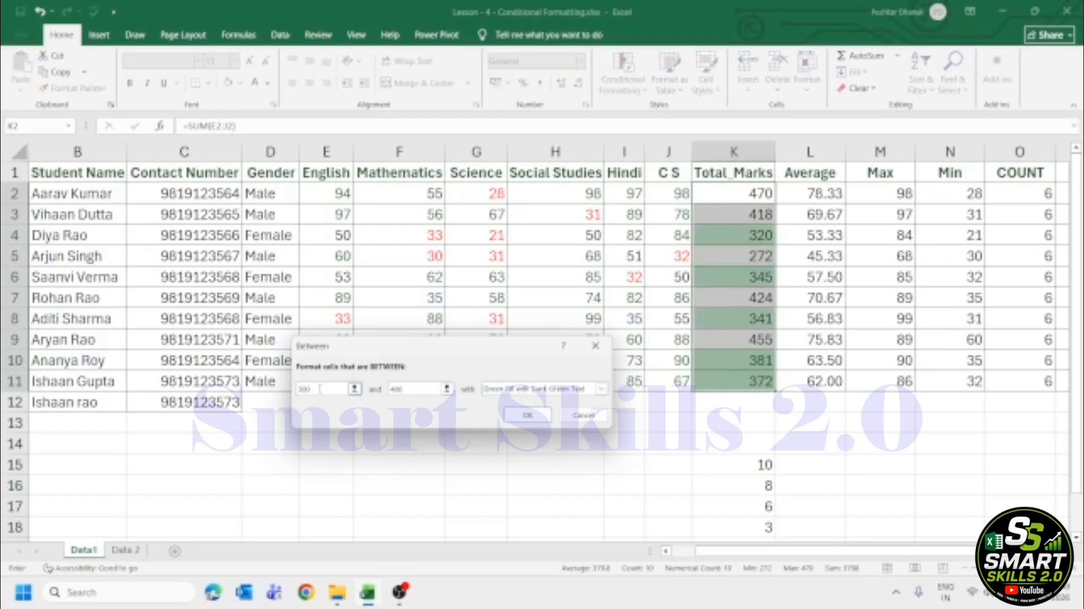
left_click(528, 416)
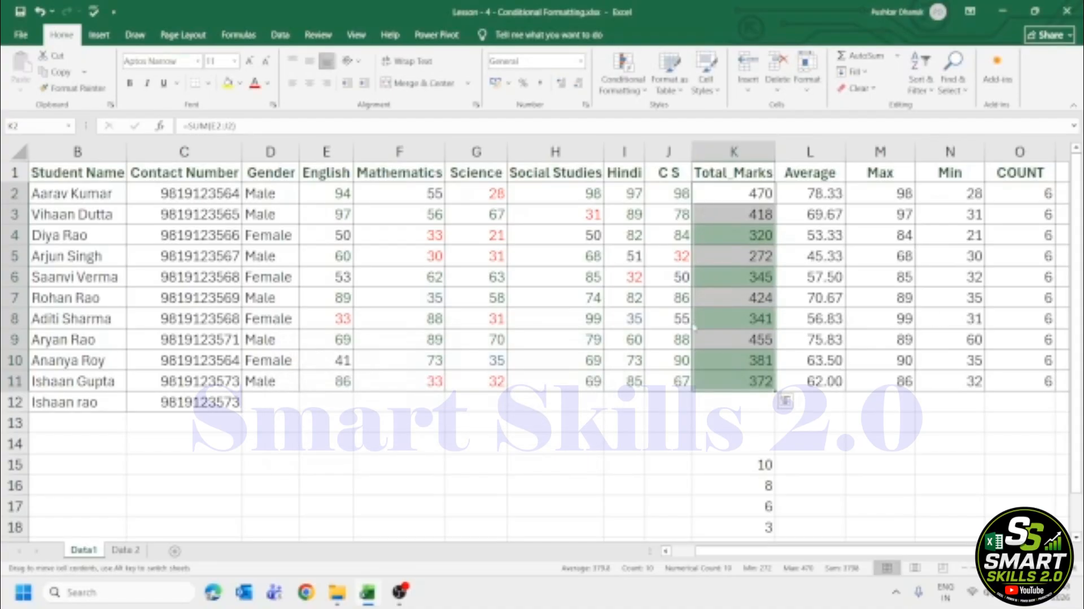
left_click(735, 337)
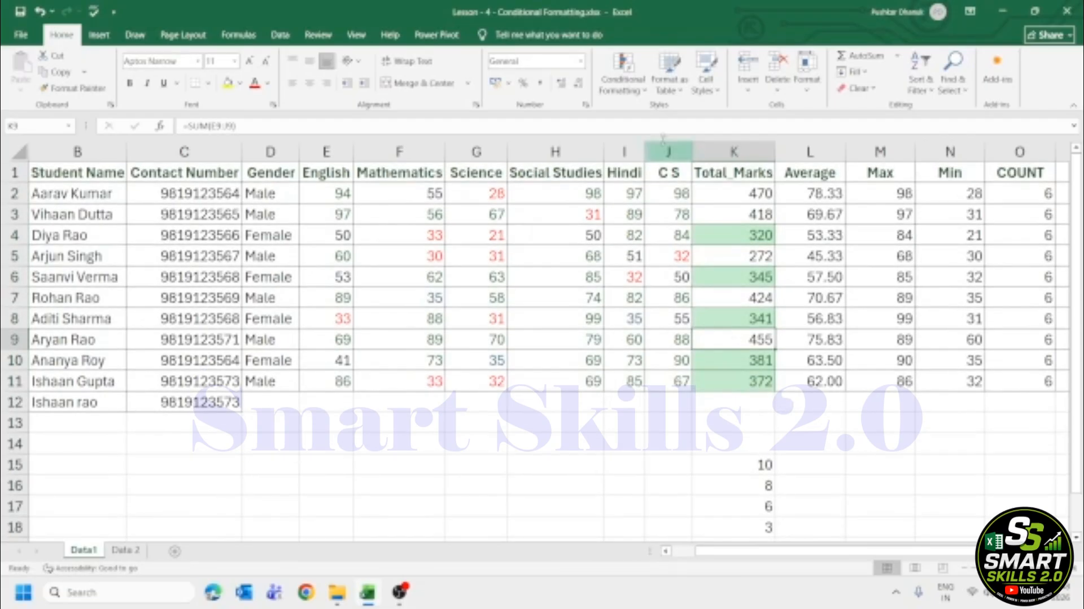
left_click(634, 85)
mouse_move(675, 111)
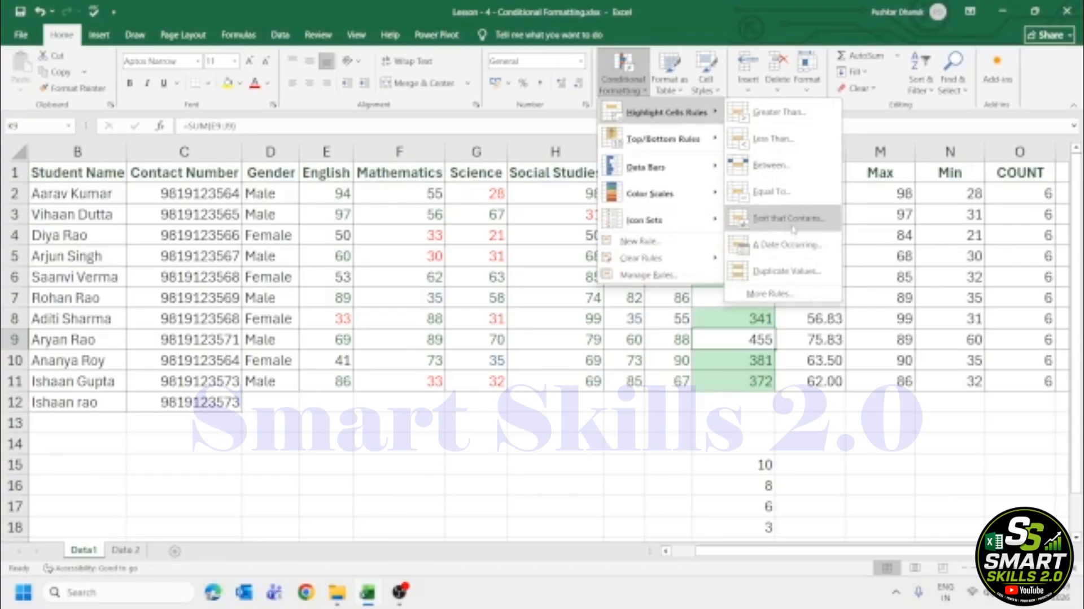
key("Escape")
key("Escape")
Delete the extra row 12 below the last numbered student record.
scroll(76, 225, "left", 1)
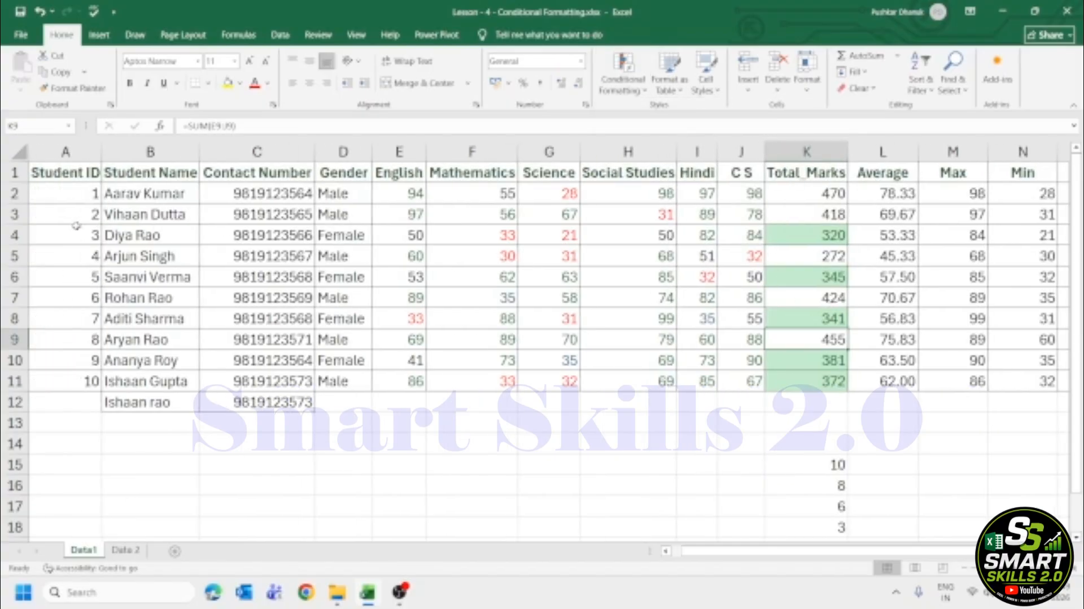
left_click(152, 192)
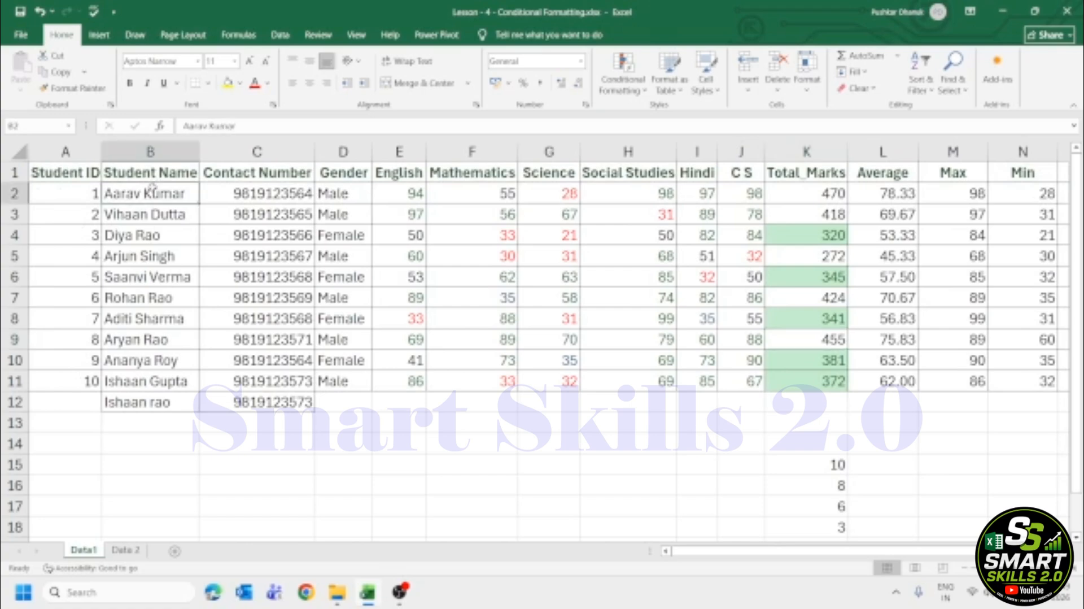
key("ctrl+shift+Down")
key("Down")
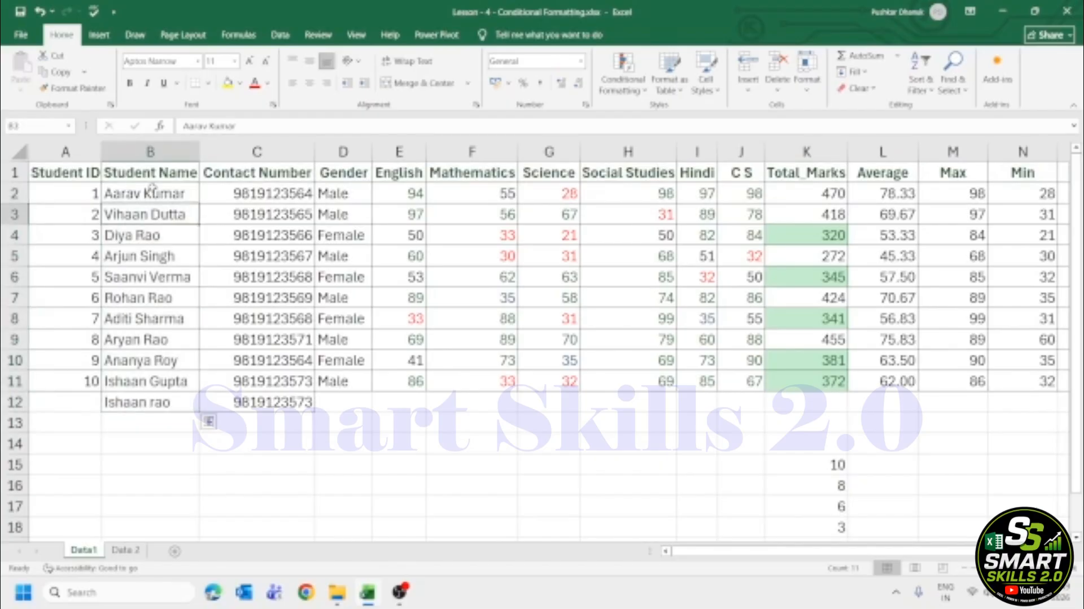
key("ctrl+Down")
key("shift+space")
key("ctrl+minus")
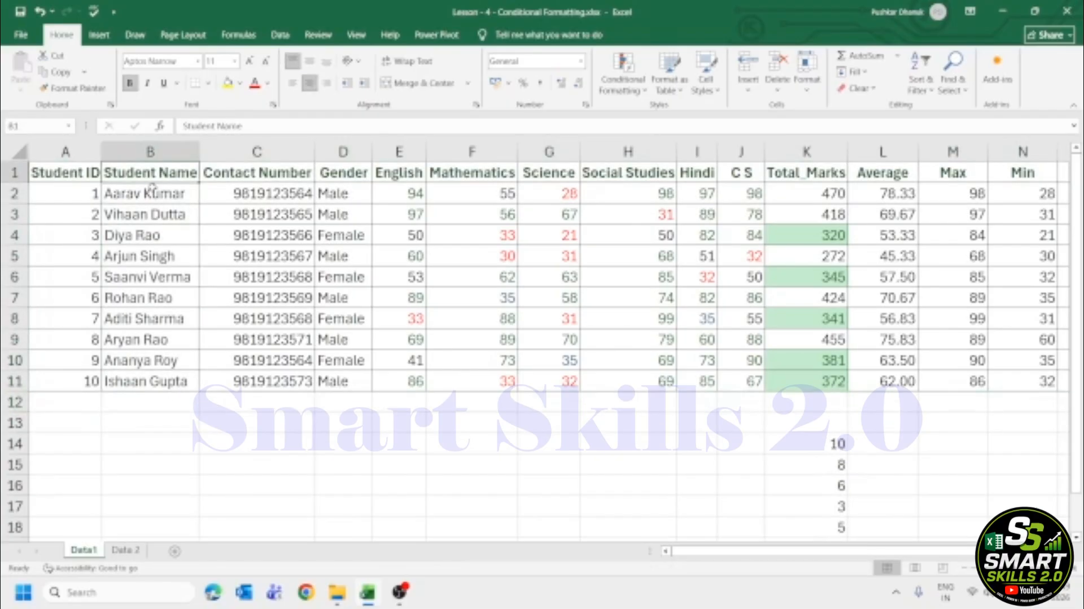
Apply a Text That Contains rule to the student names in B2:B11, matching the surname in B4, with Light Red Fill with Dark Red Text.
left_click(151, 188)
key("ctrl+shift+Down")
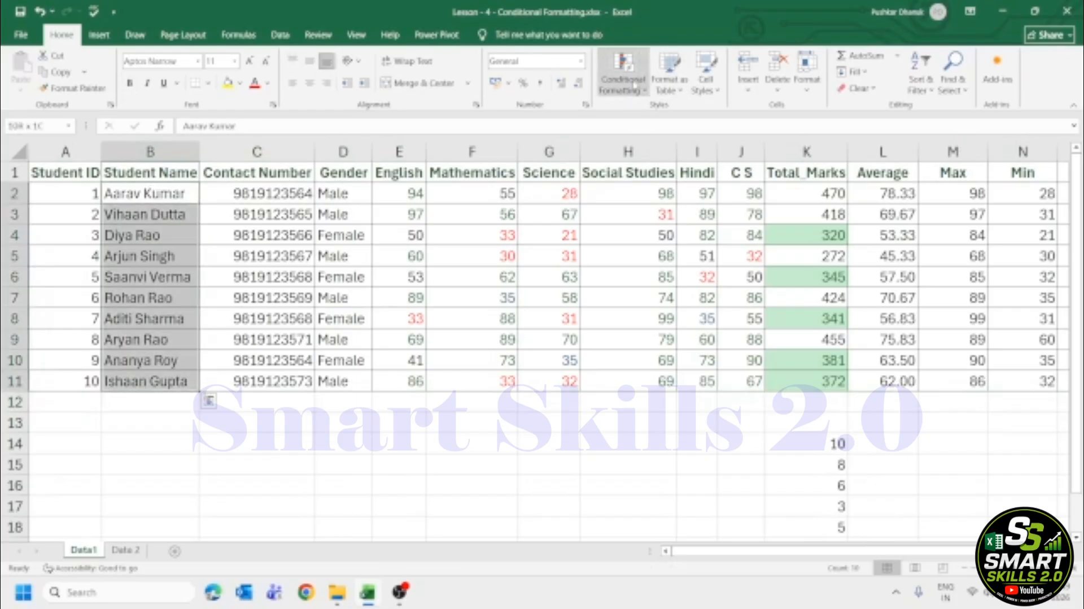
left_click(633, 85)
mouse_move(716, 116)
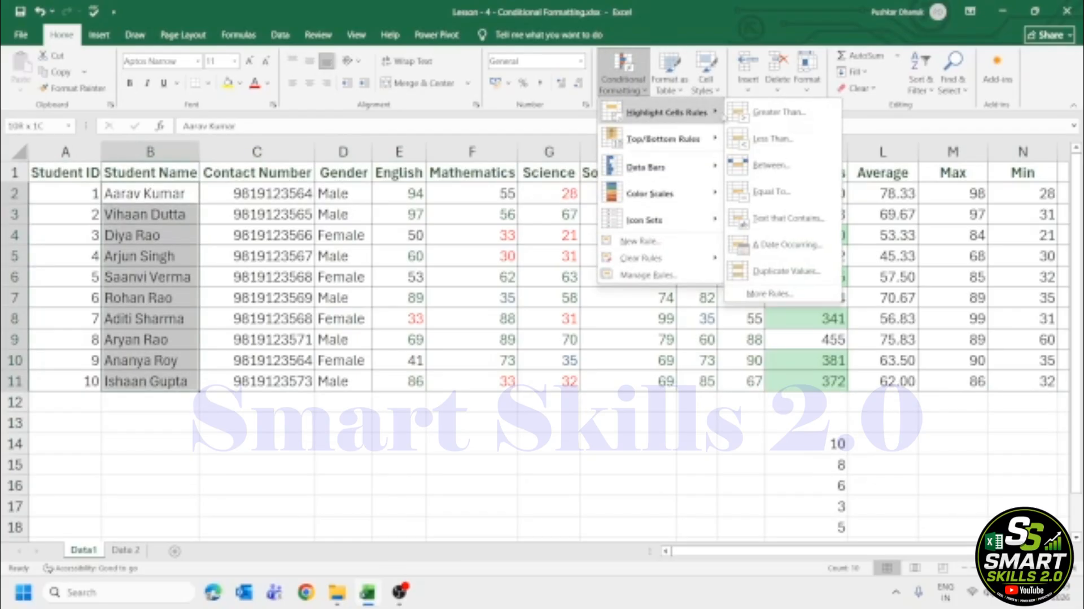
left_click(798, 221)
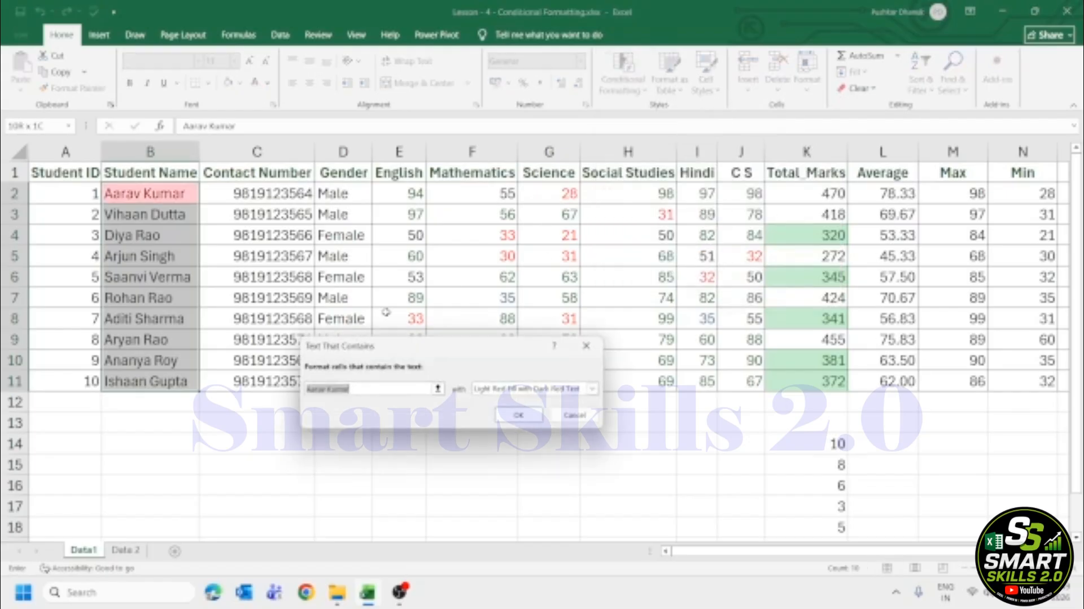
type("a")
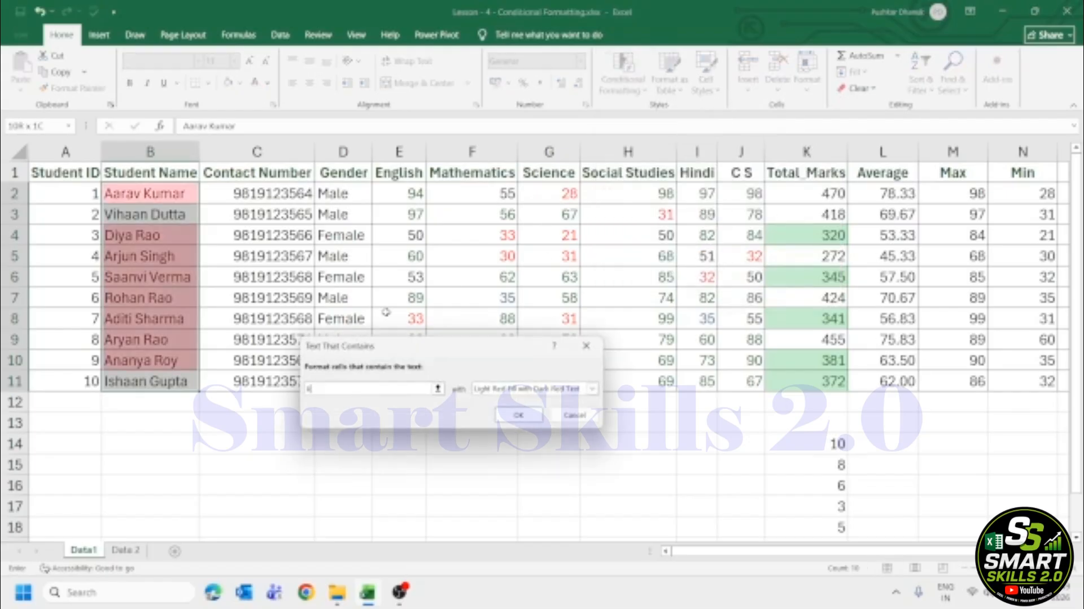
type("ao")
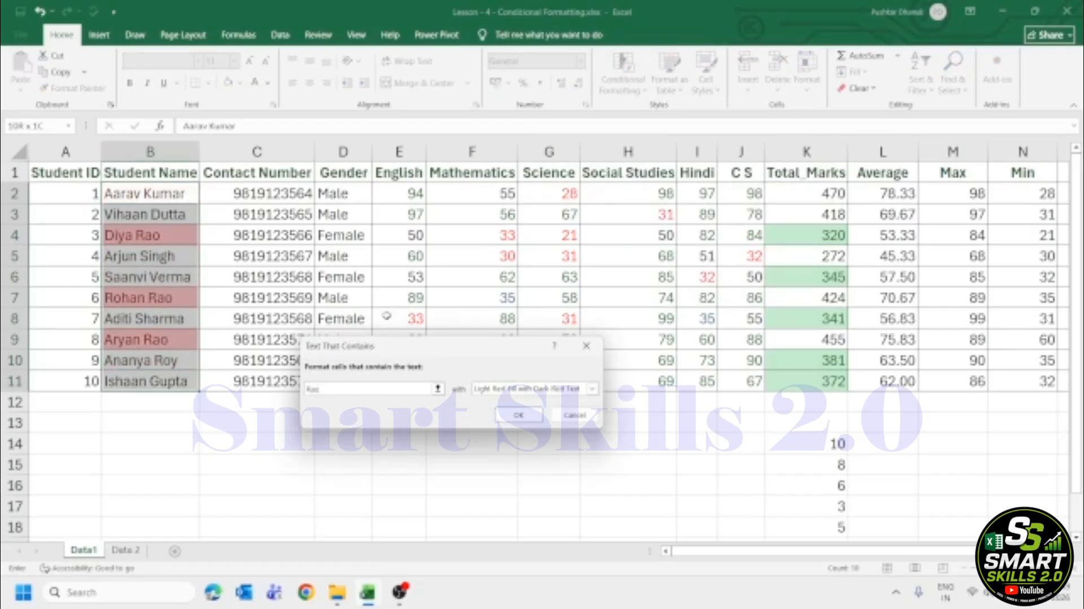
left_click(520, 419)
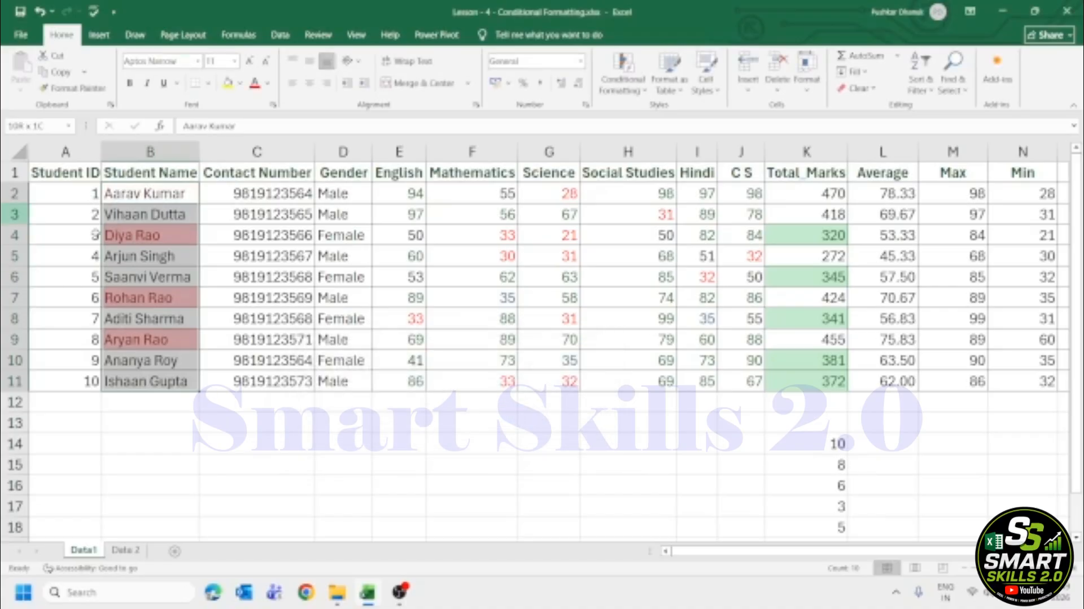
Replace the surname of the student in cell B4 with a different surname that does not match the text rule.
left_click(165, 276)
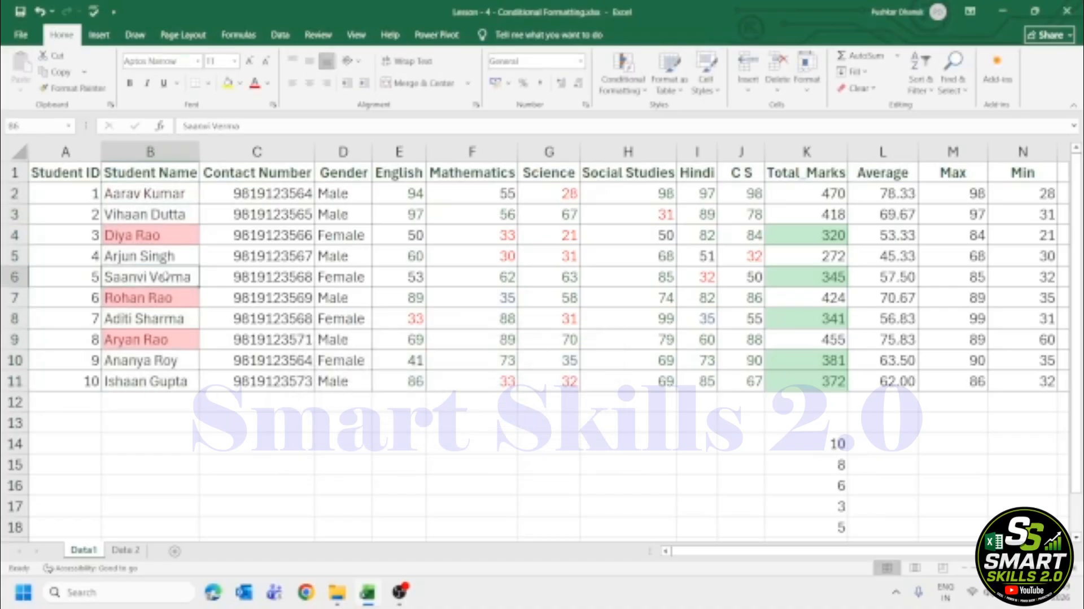
key("Up")
key("Up")
key("Up")
key("Down")
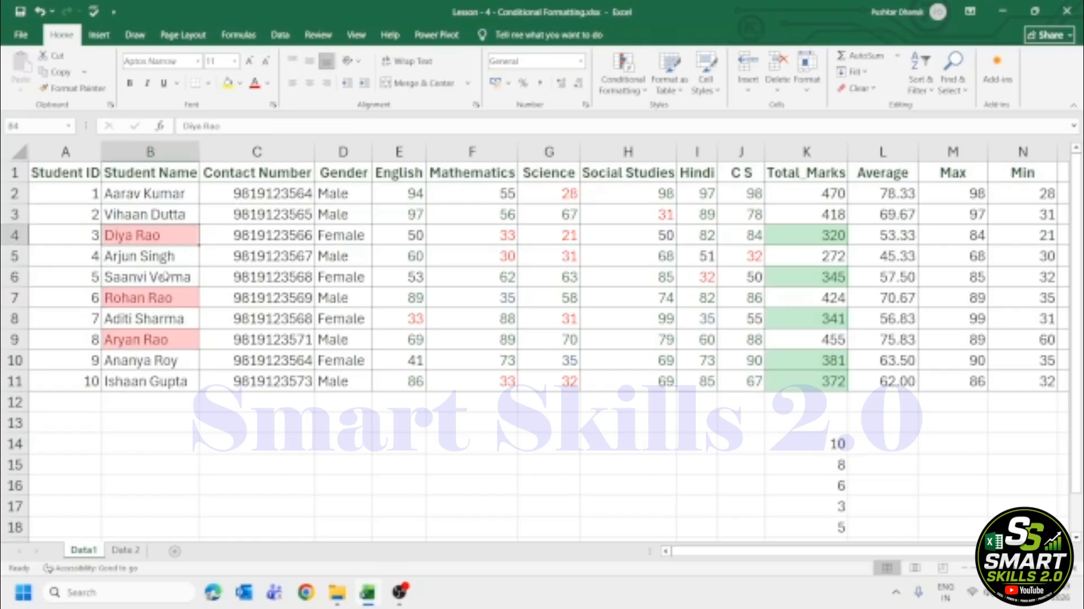
key("F2")
key("BackSpace")
key("BackSpace")
key("BackSpace")
type("dave")
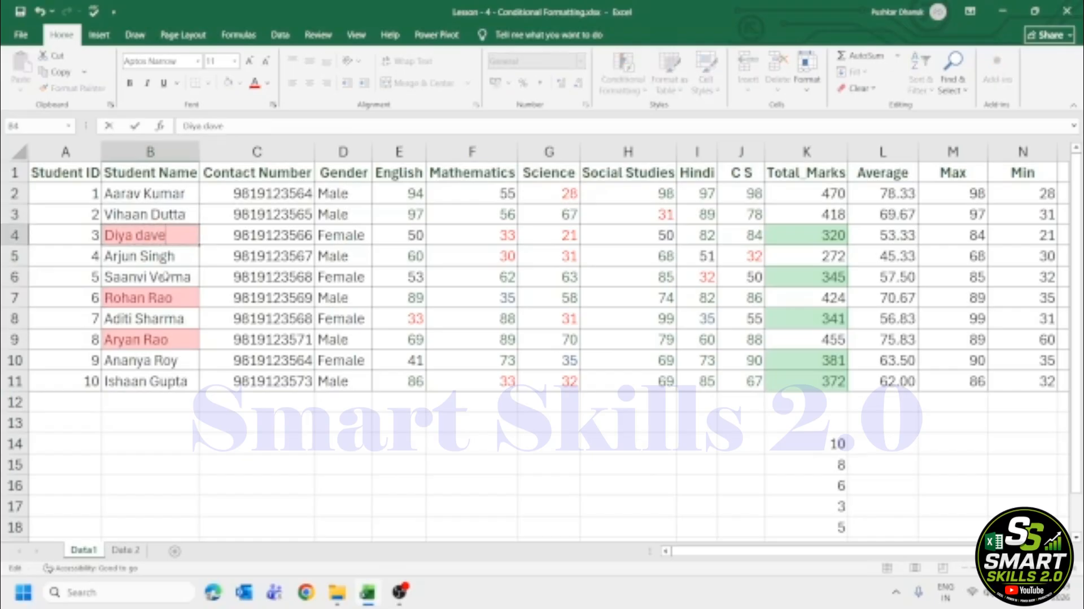
key("Tab")
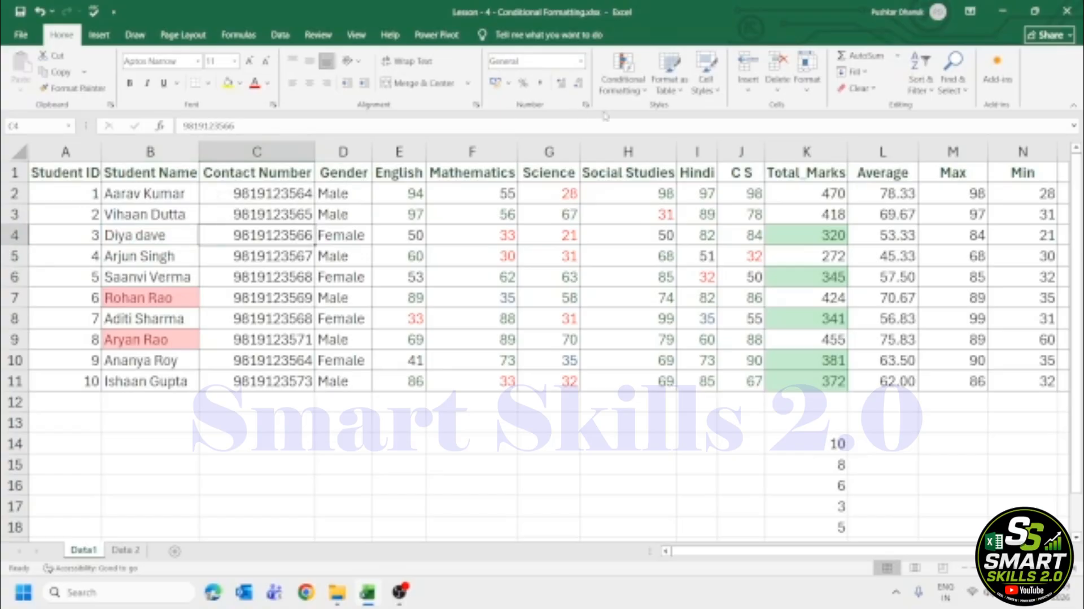
Check the available highlight rules, including A Date Occurring, and look across the Data1 headers for a date column.
left_click(623, 73)
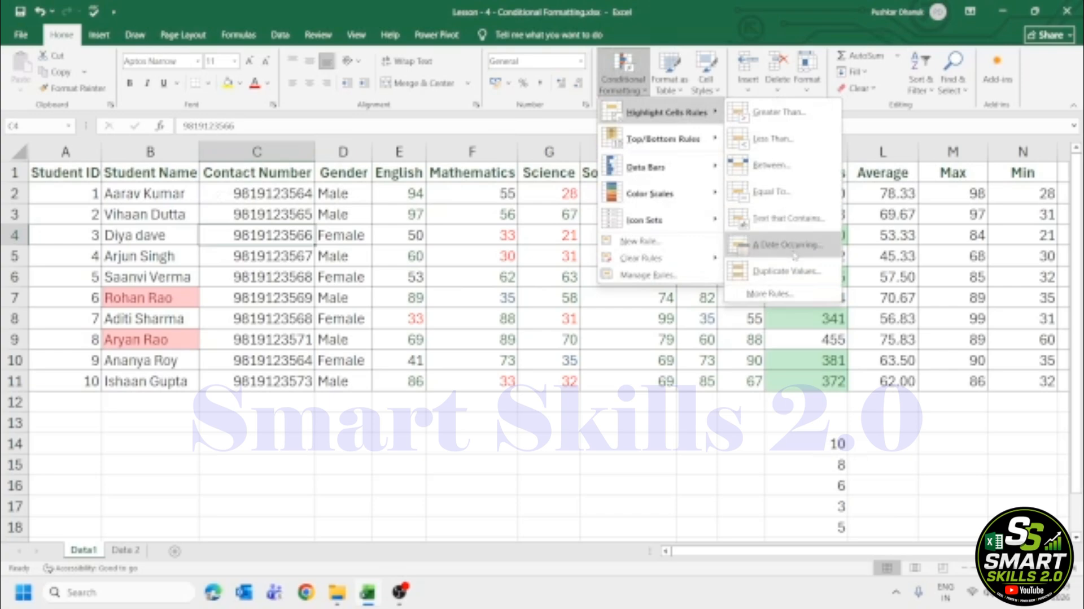
left_click(935, 271)
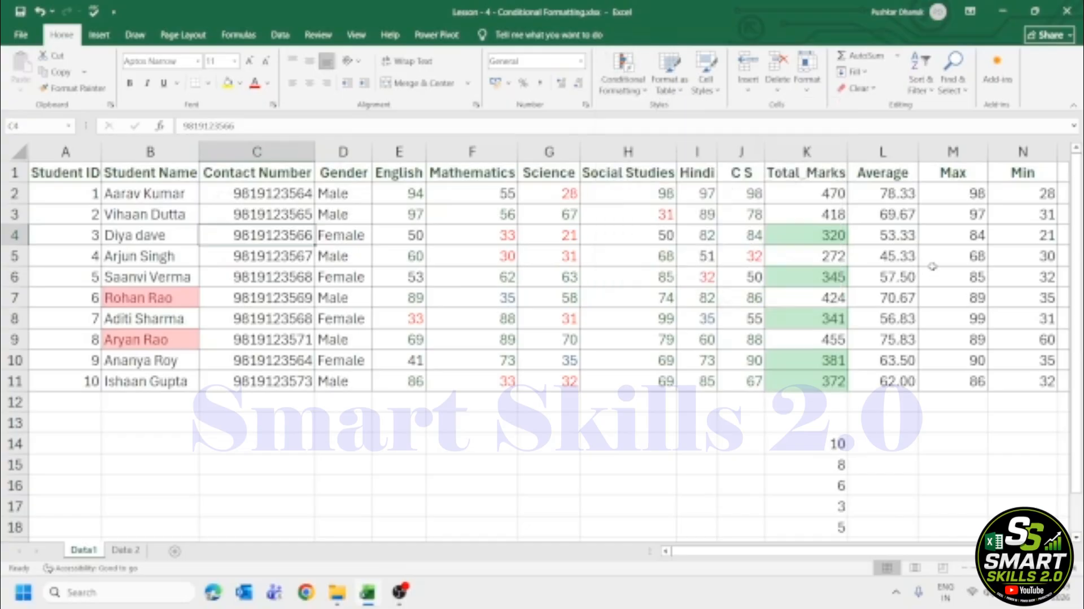
key("ctrl+Up")
key("Right")
key("Right")
key("Right")
key("Right")
key("Right")
key("Right")
key("Right")
key("Right")
key("Right")
key("Right")
key("Right")
key("Right")
key("Right")
key("Right")
key("Right")
key("Right")
key("Right")
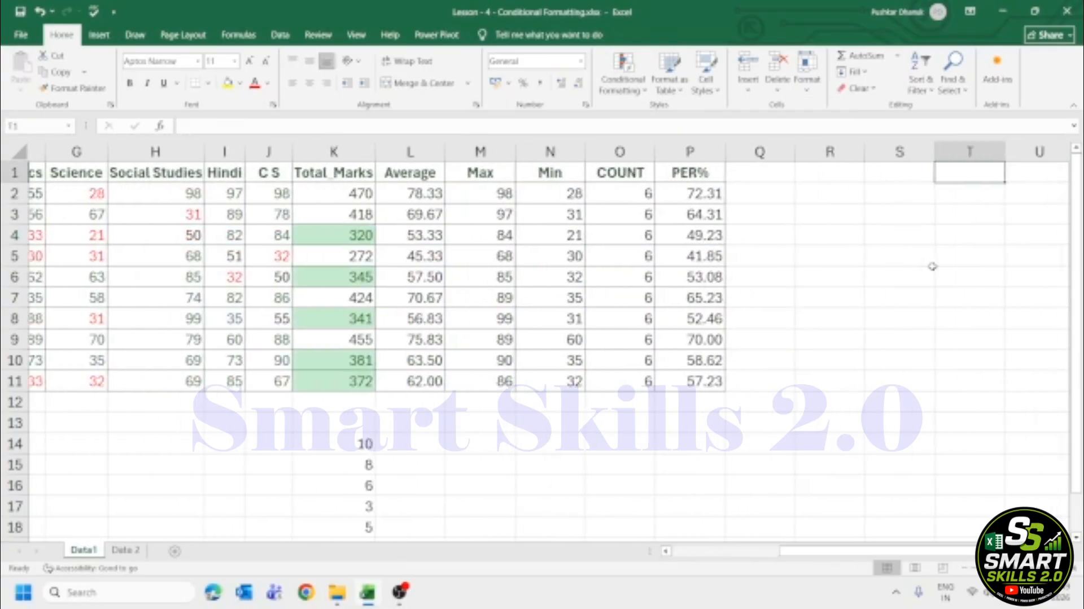
key("ctrl+Home")
key("Right")
key("Right")
key("Right")
key("Right")
key("Right")
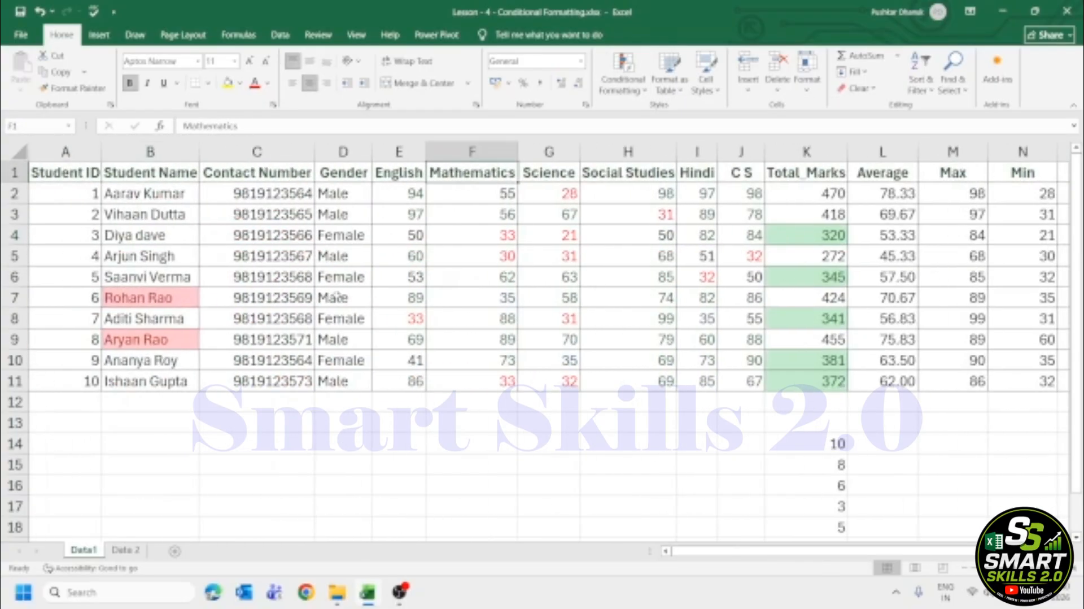
Switch to the Data 2 sheet and look over its review table and the separate Date column H.
left_click(125, 550)
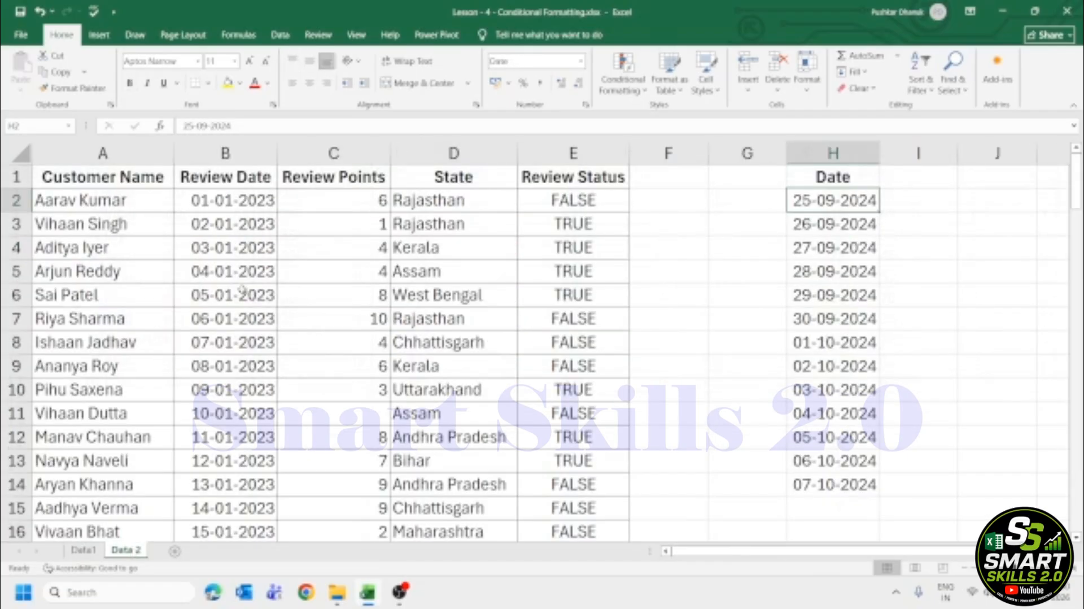
scroll(793, 282, "down", 1)
scroll(793, 226, "up", 1)
scroll(835, 221, "right", 2)
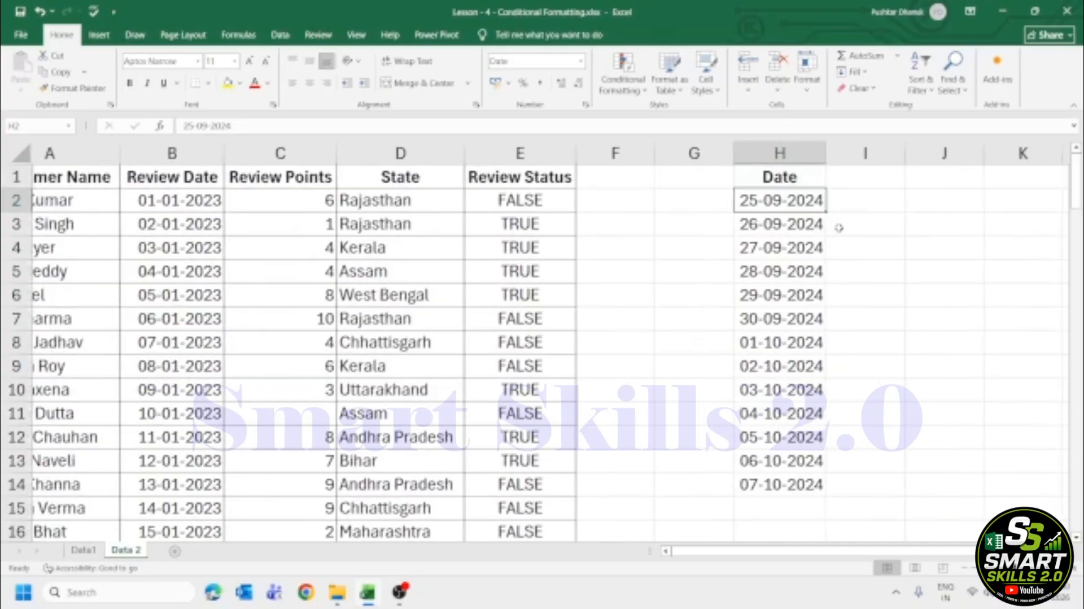
scroll(767, 335, "left", 2)
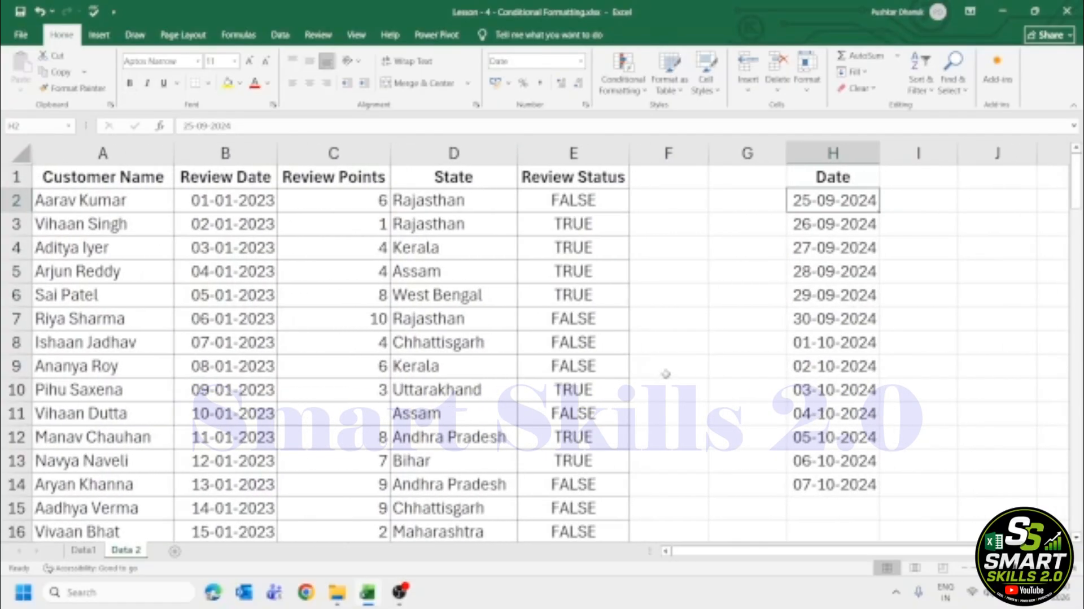
scroll(866, 352, "right", 3)
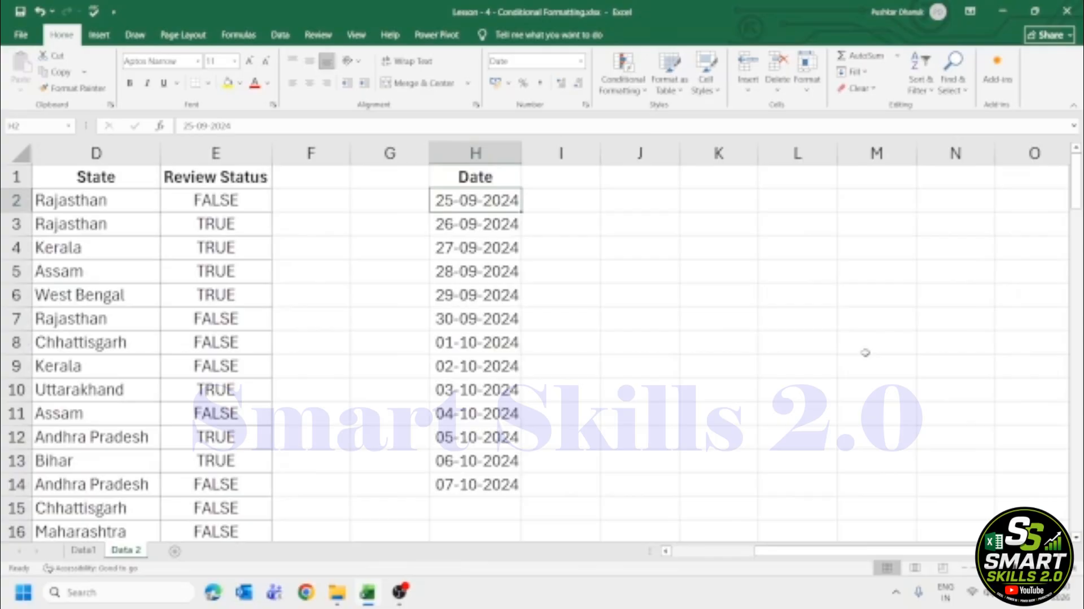
Enter 01-07-2026 as the first date in cell H2.
type("01")
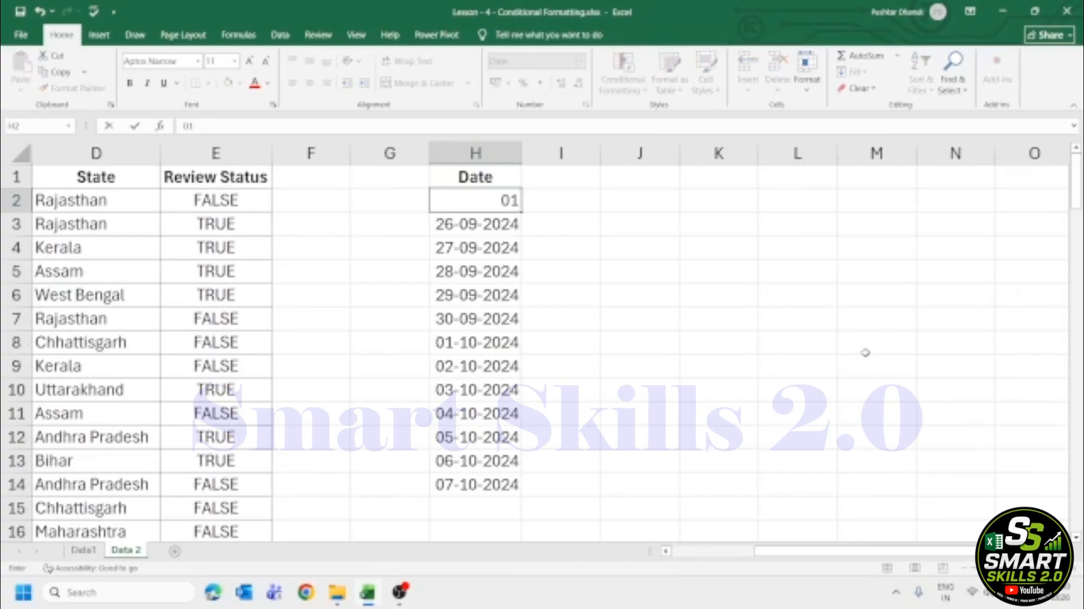
type("-07-2026")
key("Tab")
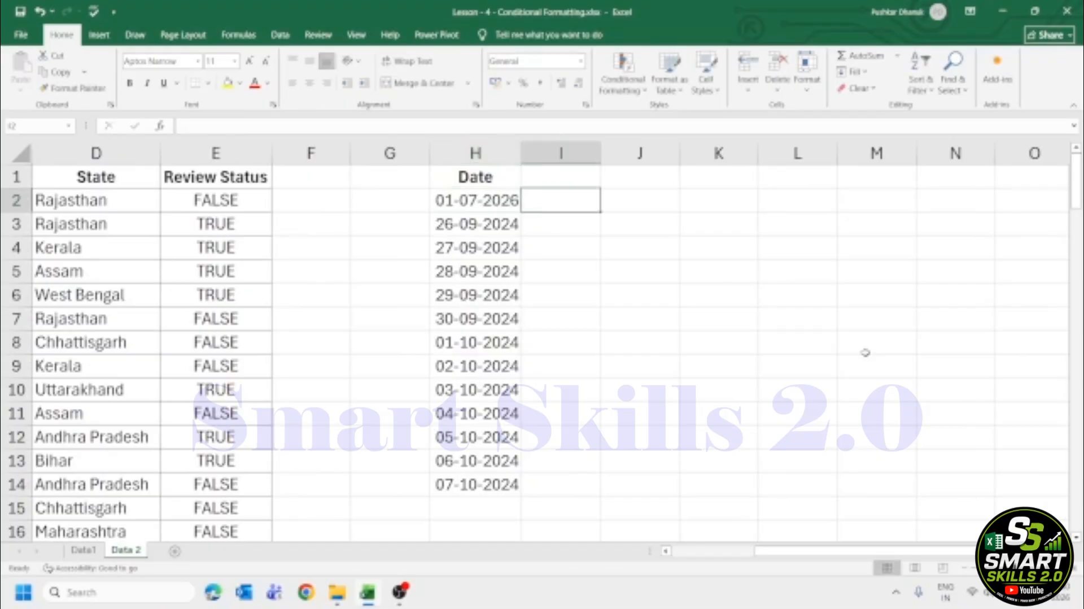
Set the first date in H2 to 11-07-2026 and fill consecutive days down the Date column through H16.
left_click(454, 201)
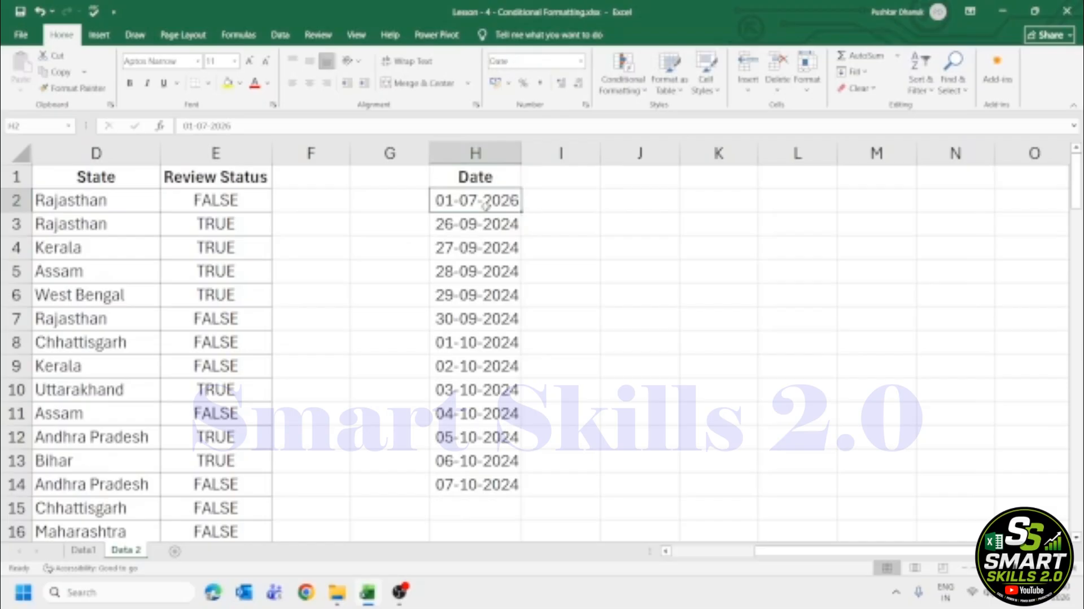
type("11-07")
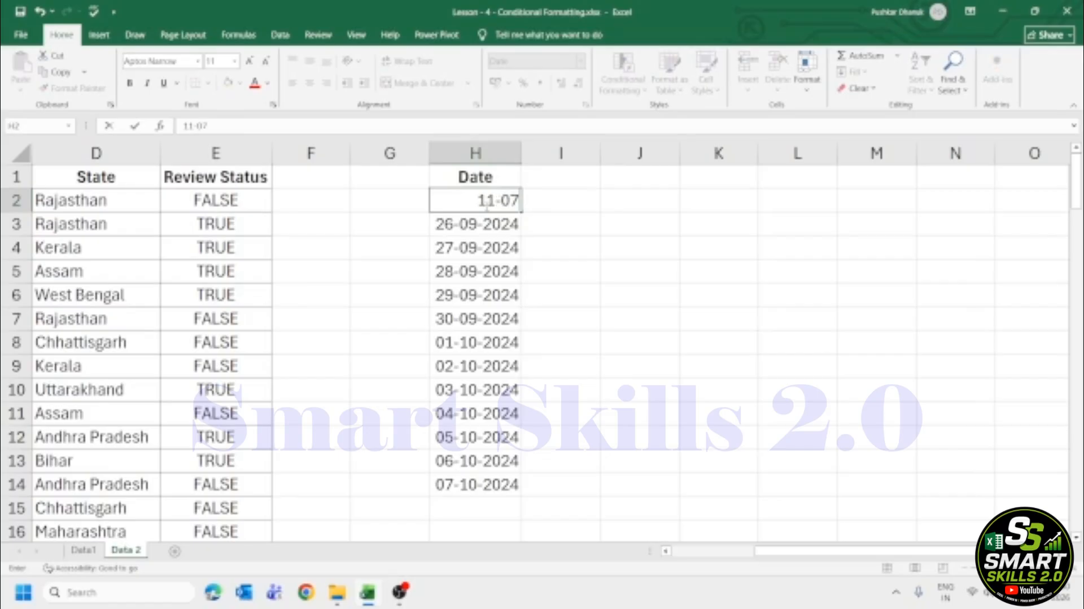
type("-2026")
key("Return")
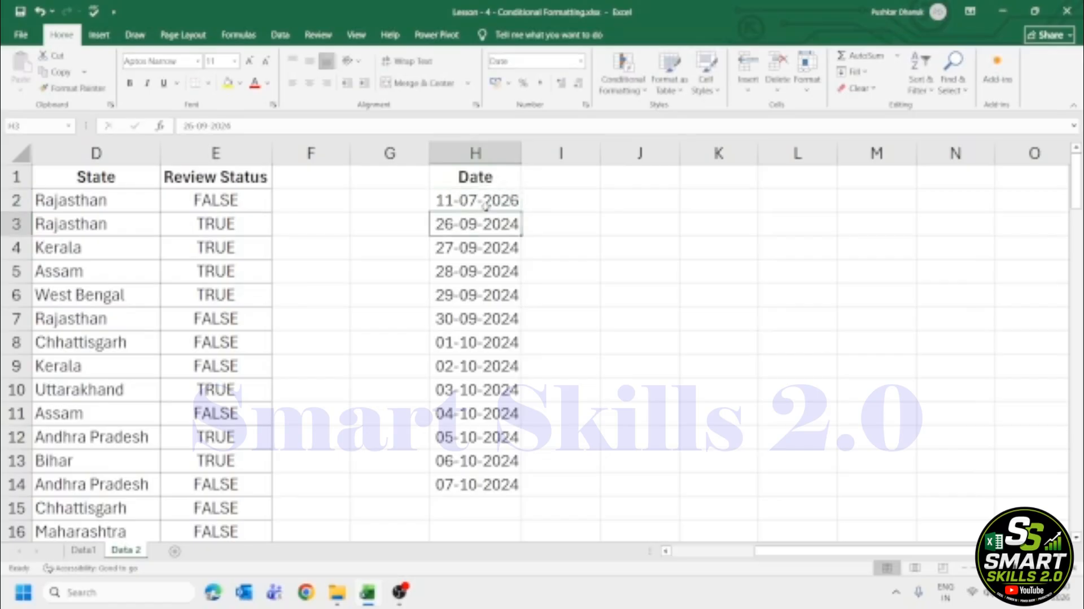
left_click(484, 205)
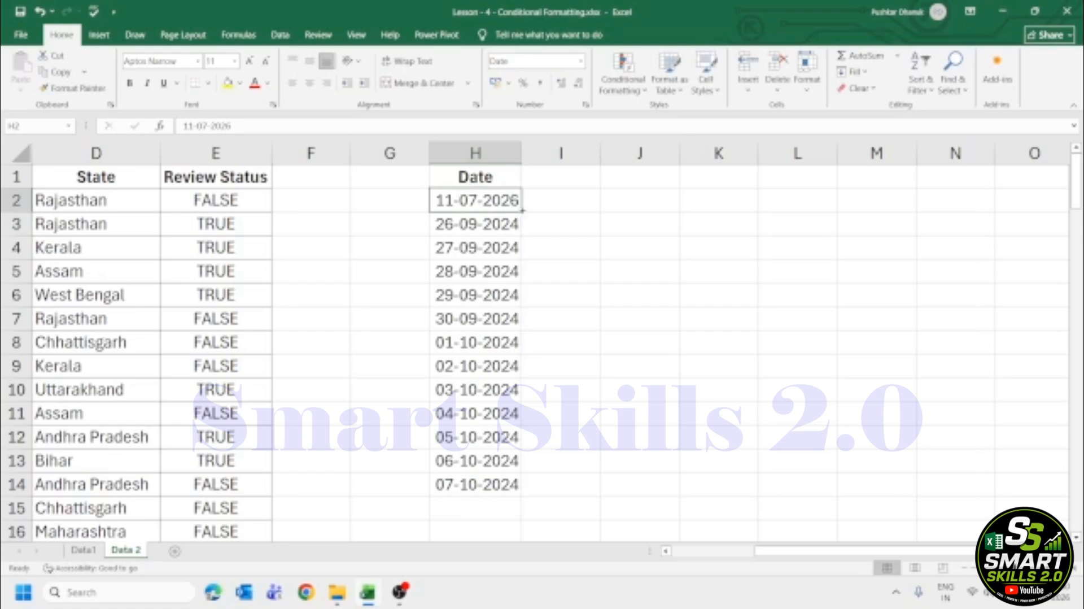
left_click_drag(525, 212, 542, 547)
scroll(585, 411, "down", 1)
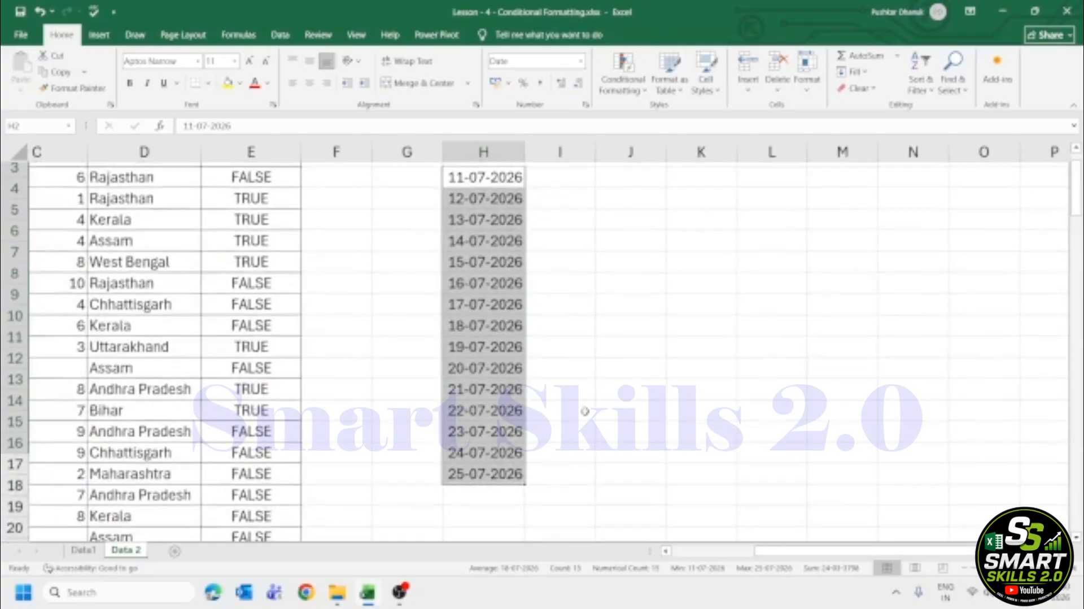
scroll(541, 305, "up", 1)
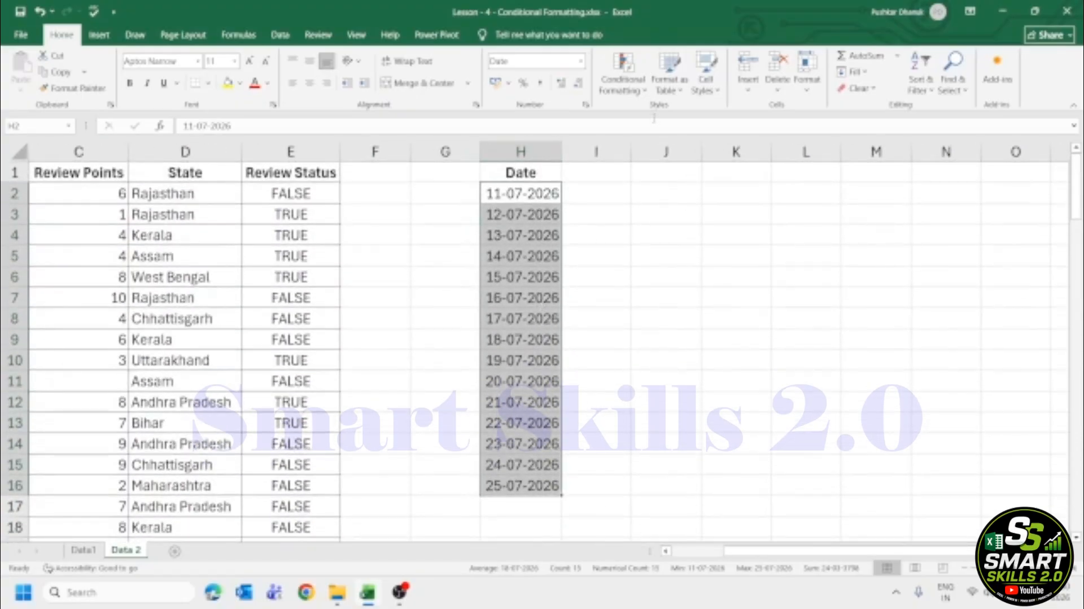
Start an A Date Occurring highlight rule for the dates in H2:H16 and move its dialog clear of the column.
left_click(636, 89)
mouse_move(677, 112)
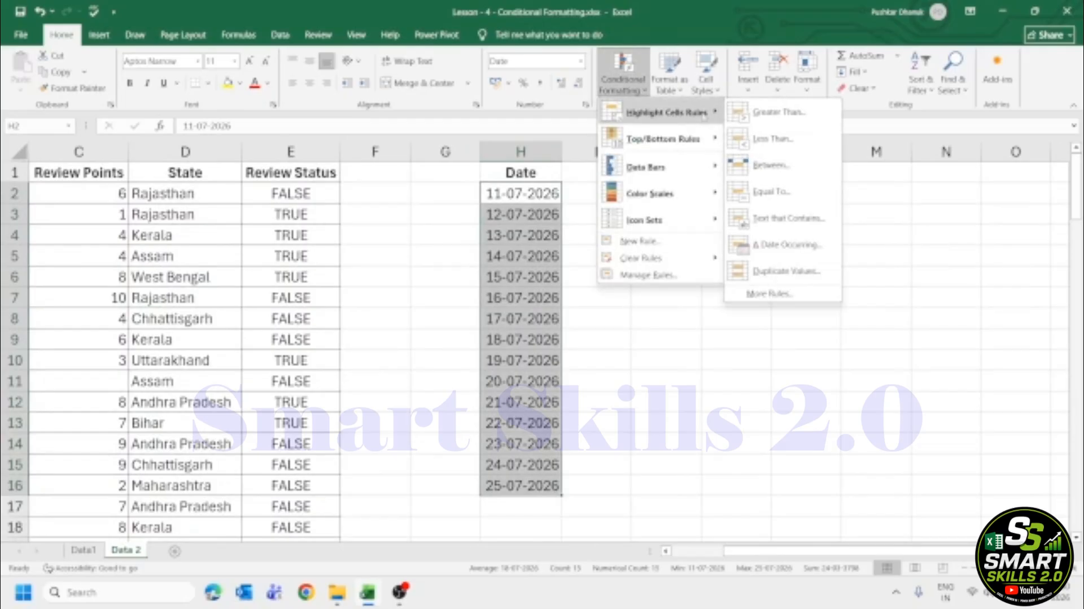
left_click(797, 244)
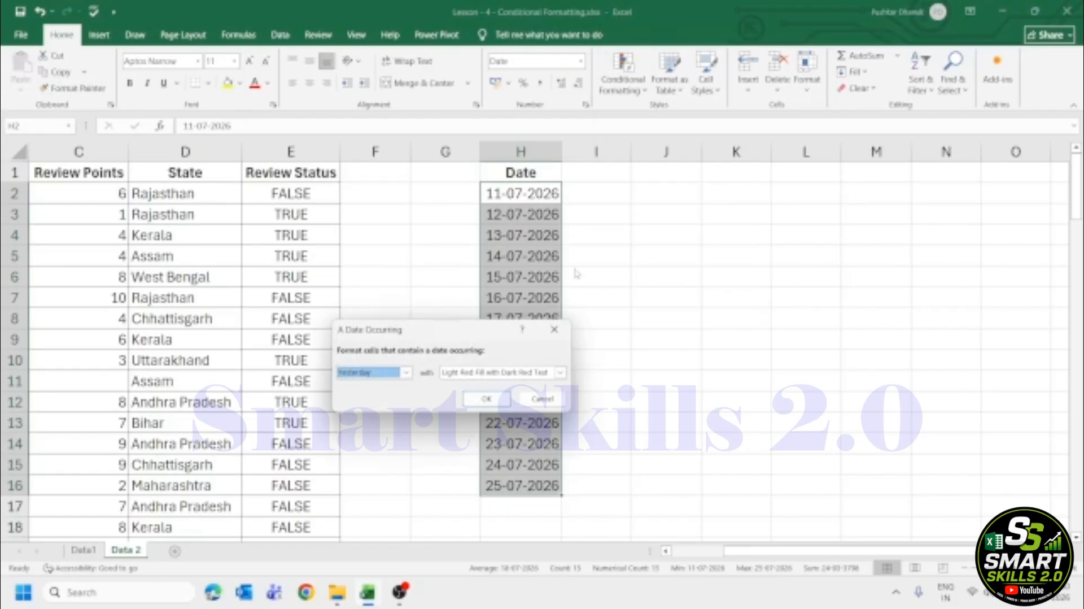
left_click_drag(462, 322, 713, 254)
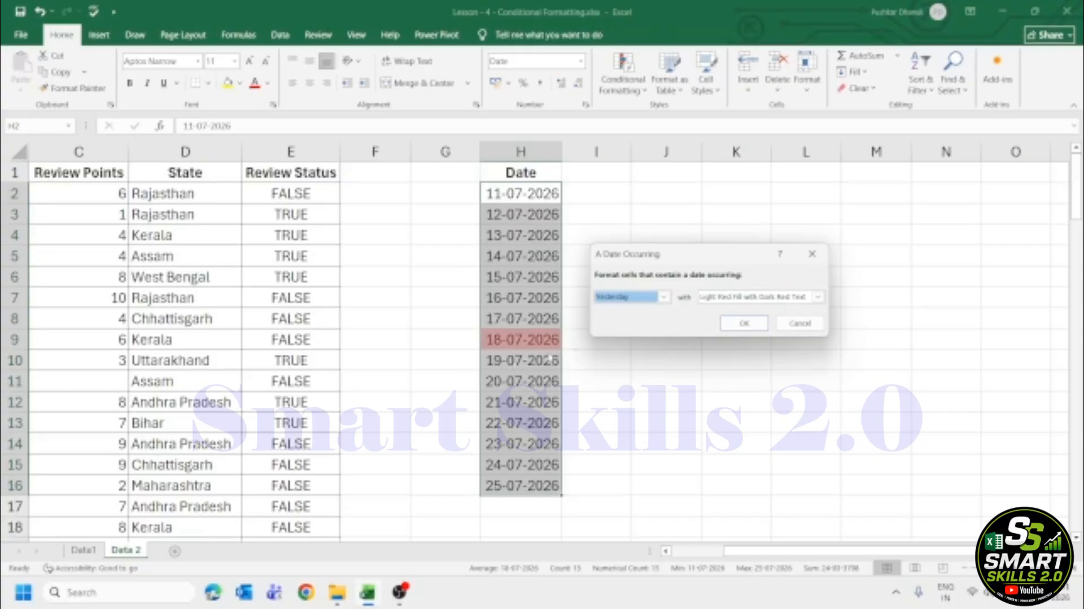
Preview the A Date Occurring rule on H2:H16 with Today, Tomorrow and In the last 7 days.
left_click(664, 300)
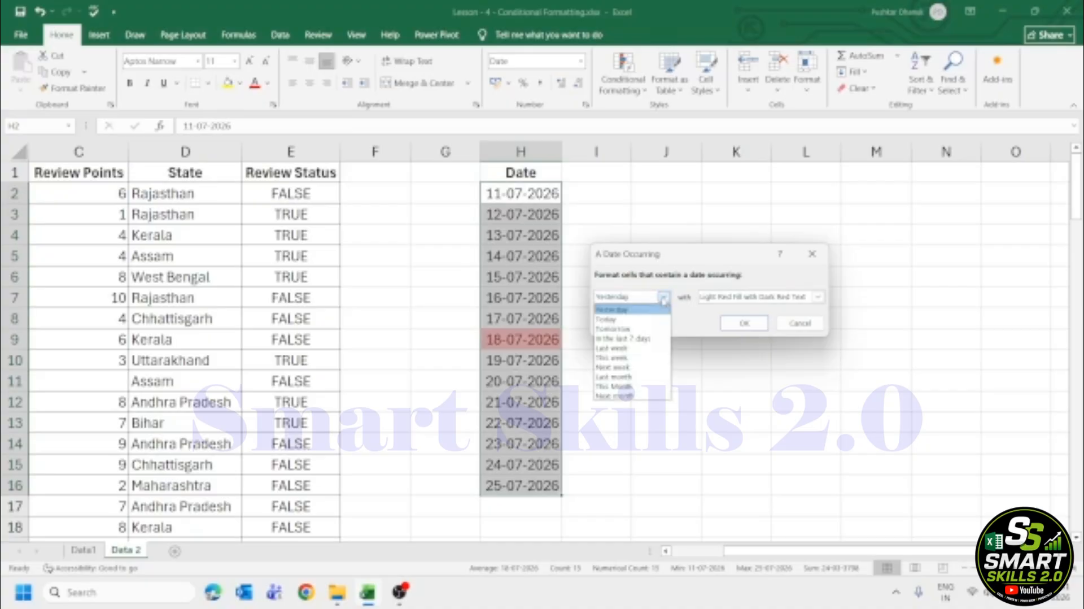
left_click(645, 320)
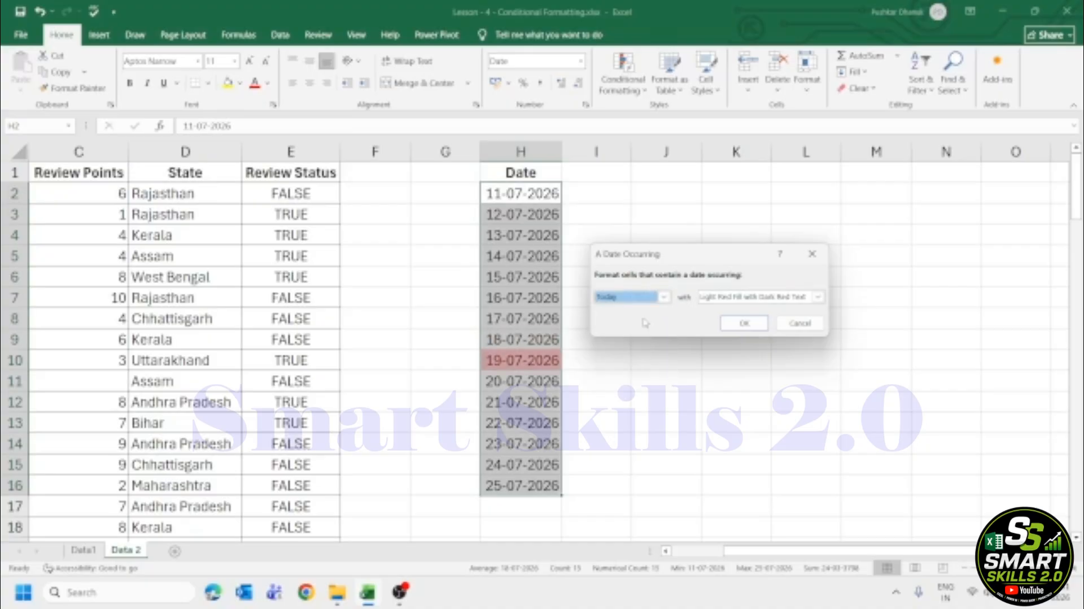
left_click(665, 297)
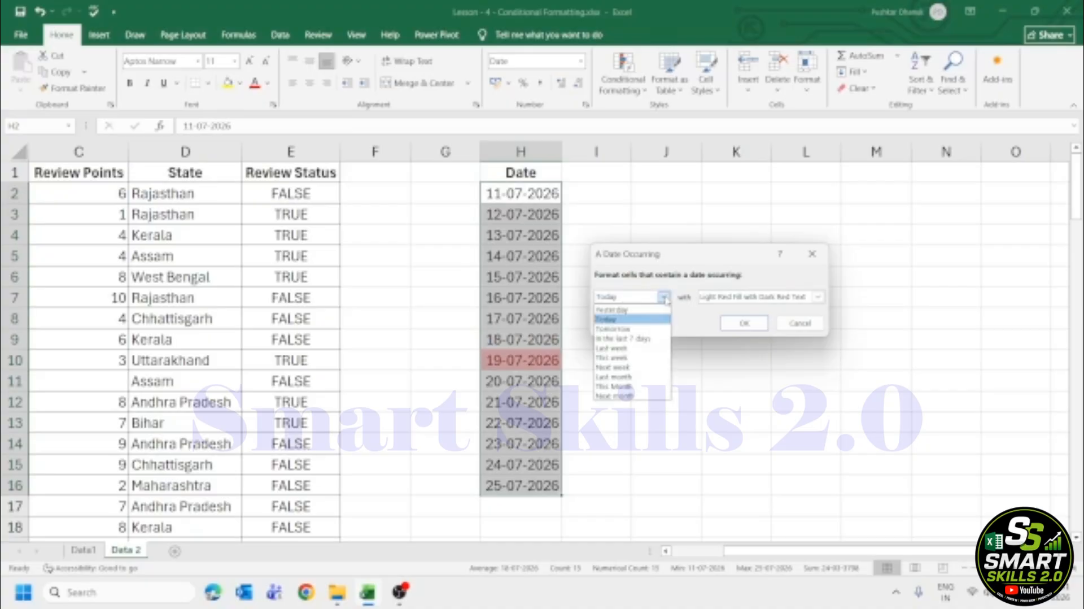
left_click(645, 329)
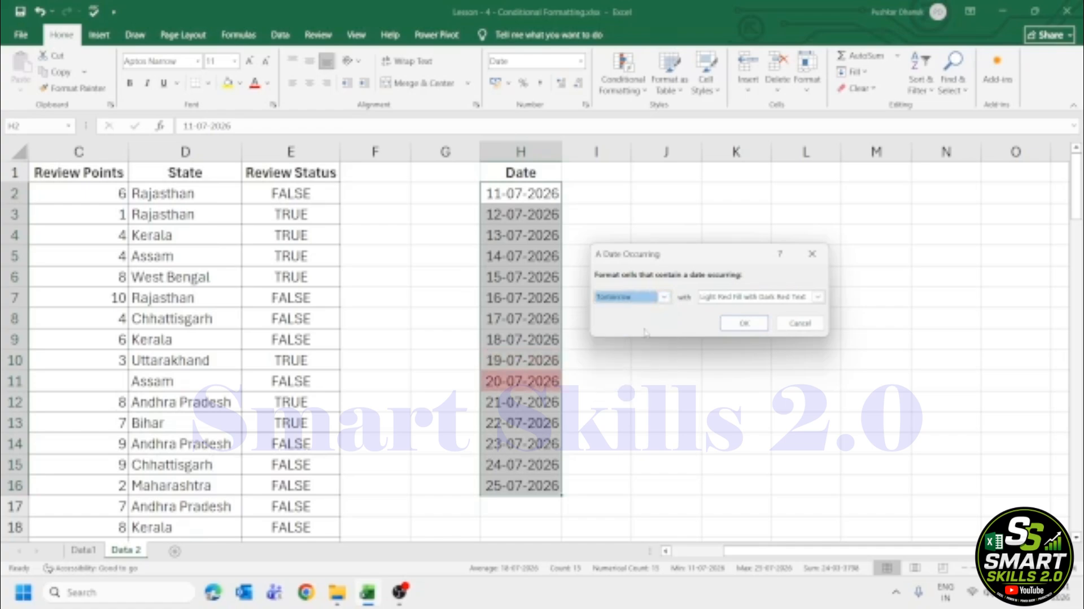
left_click(664, 297)
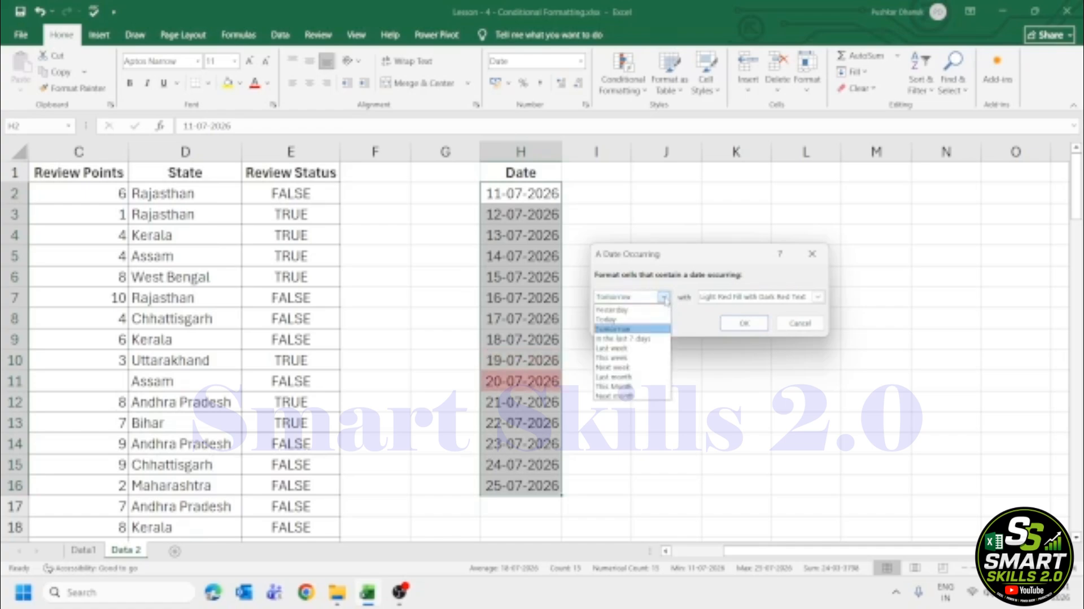
left_click(644, 338)
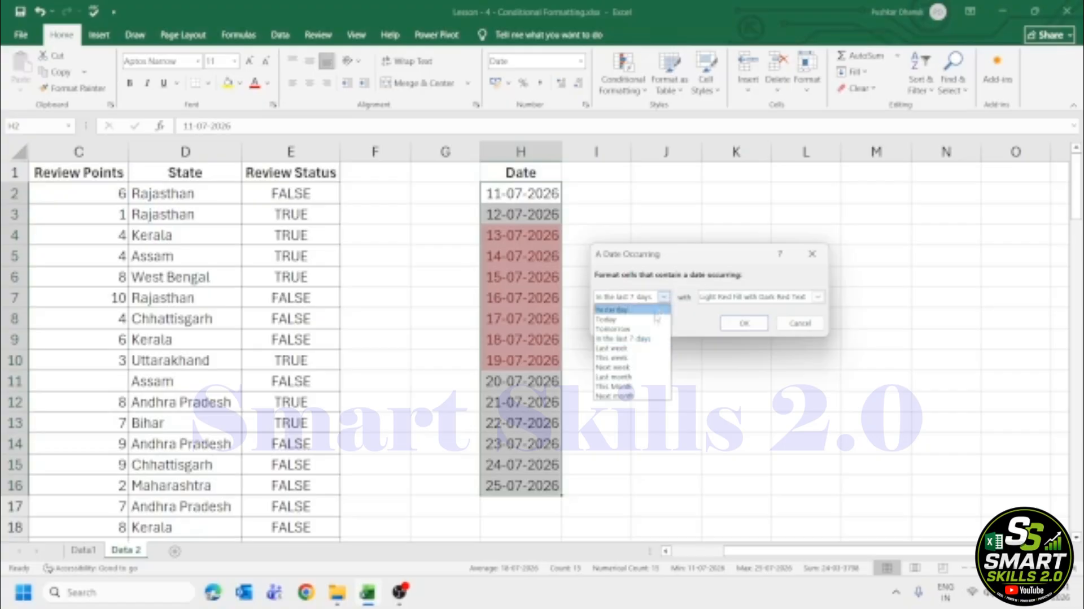
Preview the date rule on the Date column with the Last week, This week and Next week periods.
left_click(638, 349)
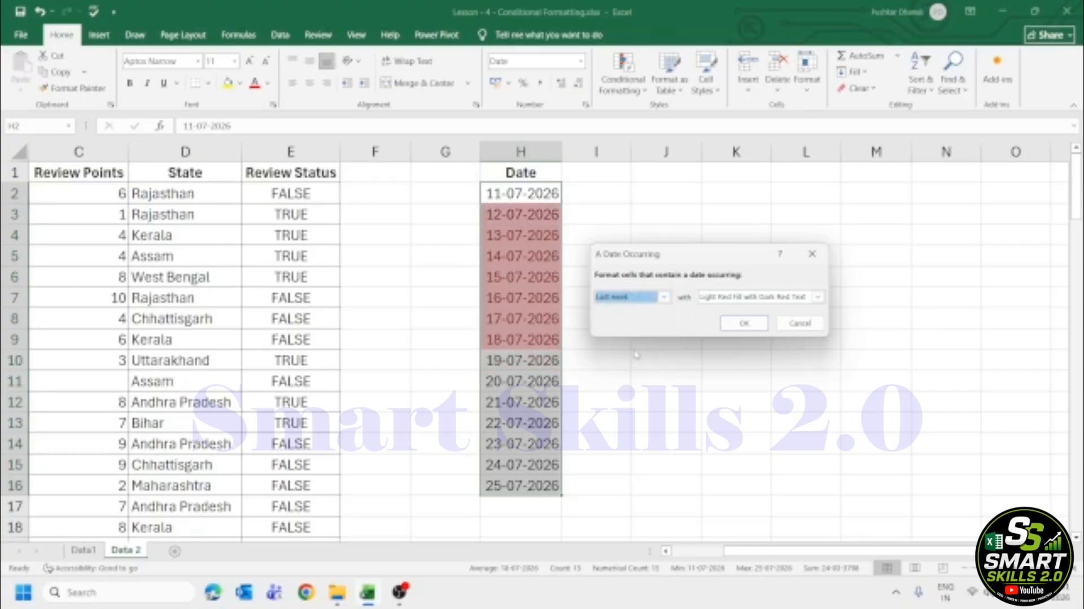
left_click(664, 297)
left_click(626, 358)
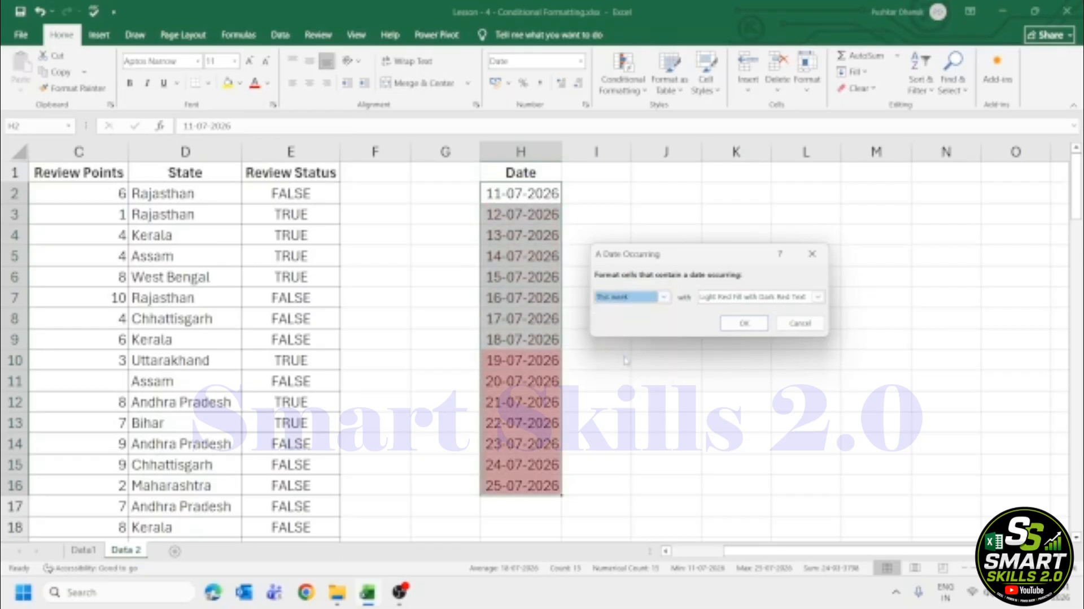
left_click(664, 296)
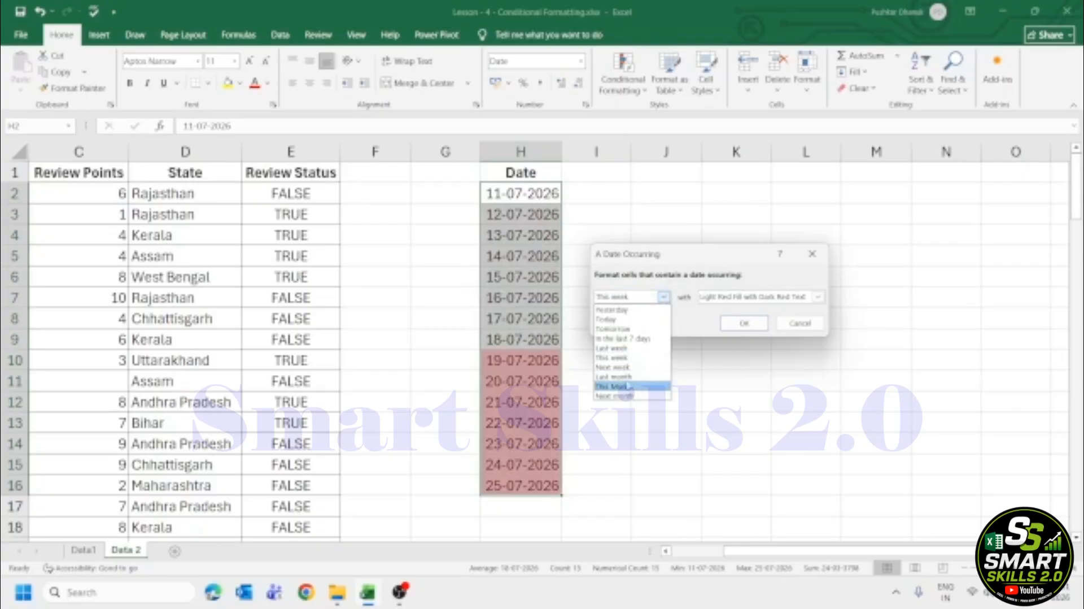
left_click(621, 367)
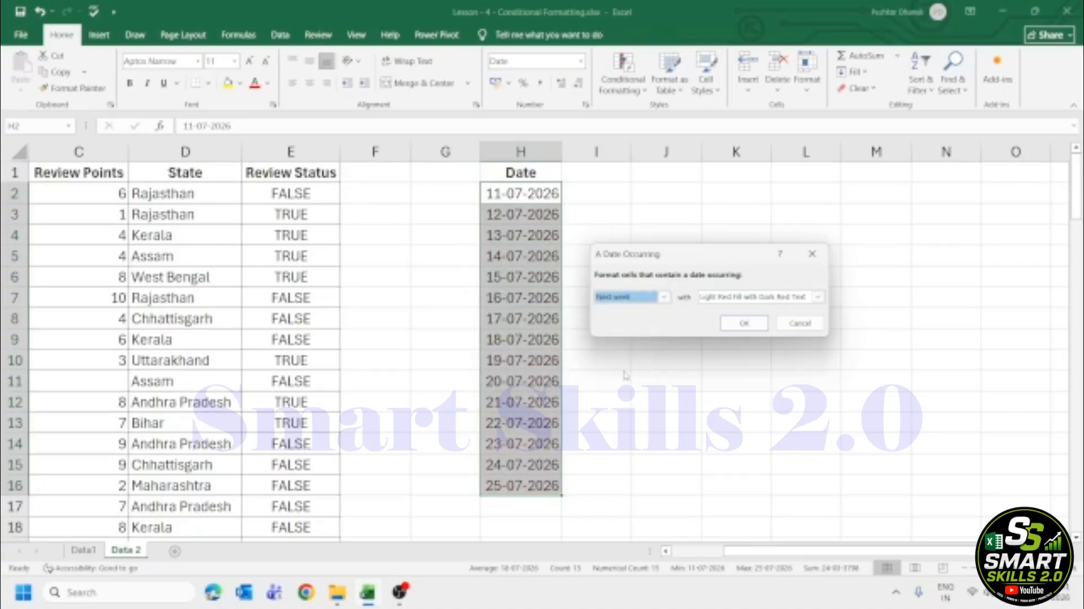
Preview the date rule on the Date column with the Last month, This Month and Next month periods.
left_click(665, 297)
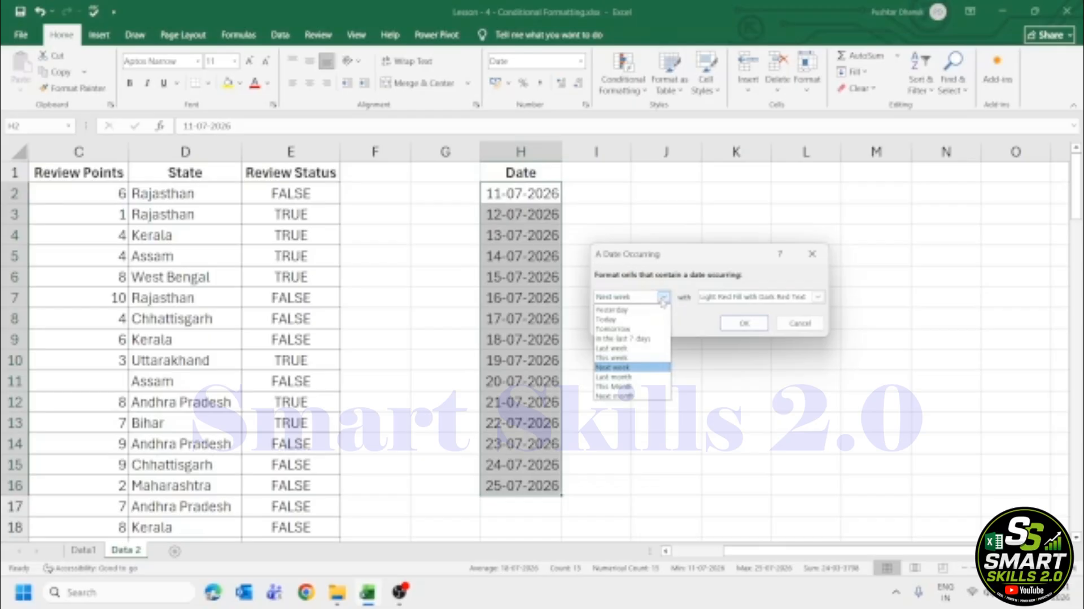
left_click(633, 377)
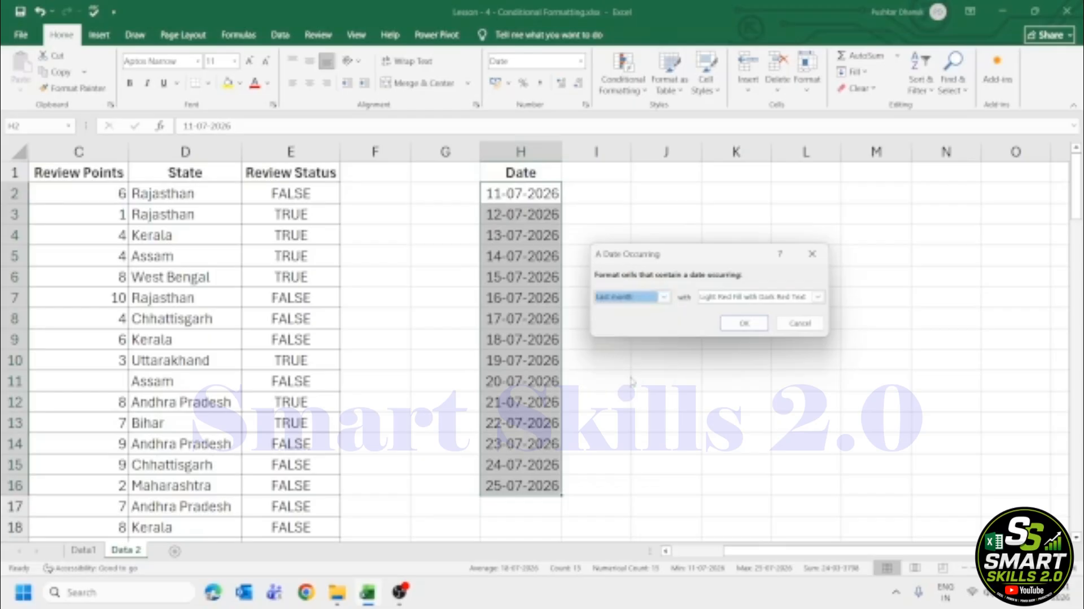
left_click(664, 296)
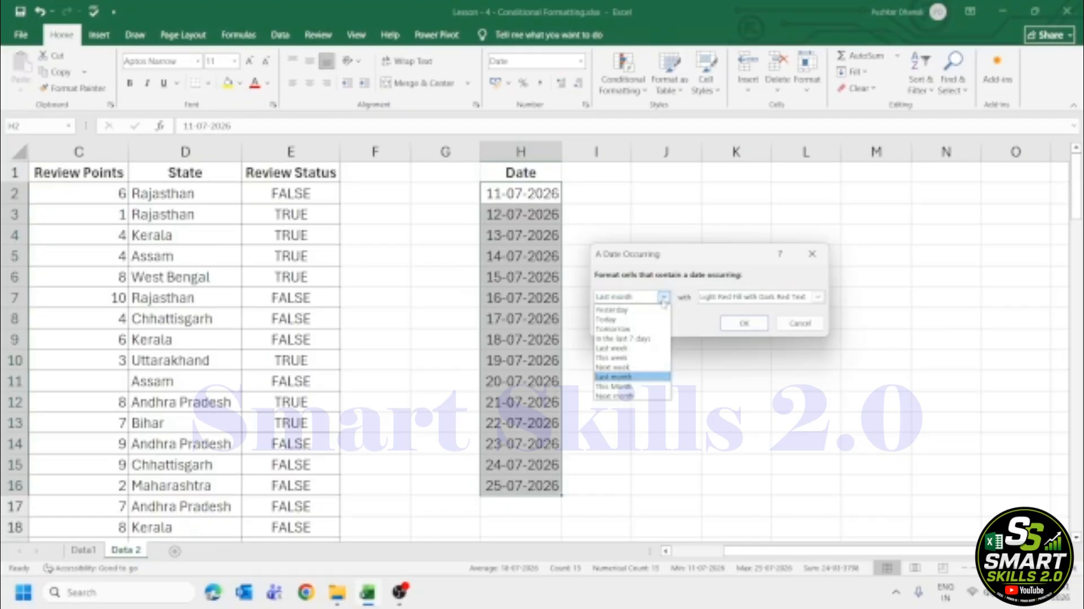
left_click(632, 392)
left_click(664, 296)
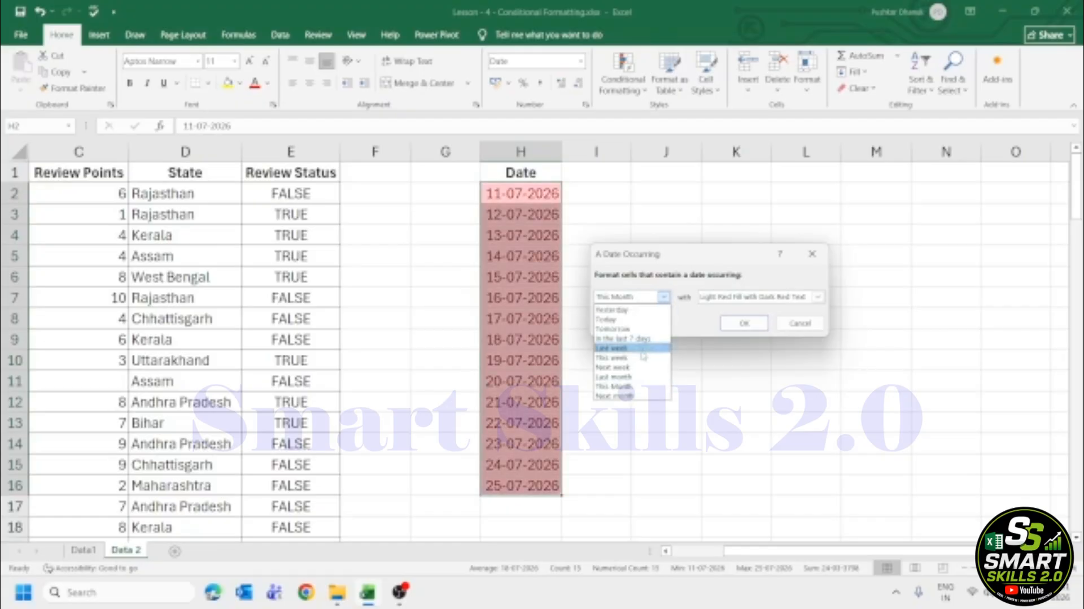
left_click(633, 396)
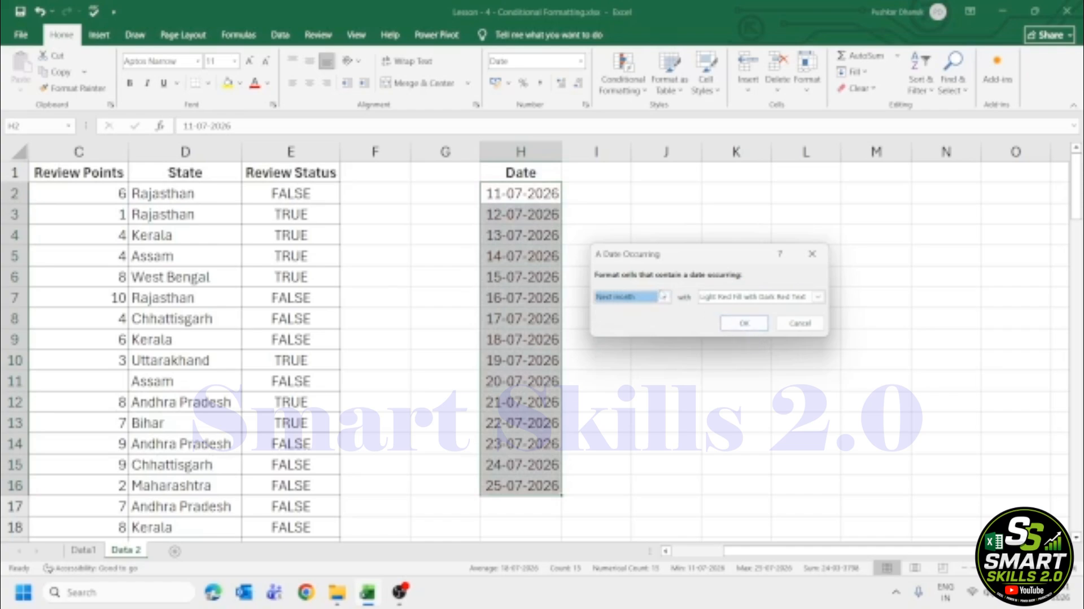
Set the date rule to Tomorrow with Light Red Fill with Dark Red Text and apply it to H2:H16.
left_click(665, 297)
left_click(649, 329)
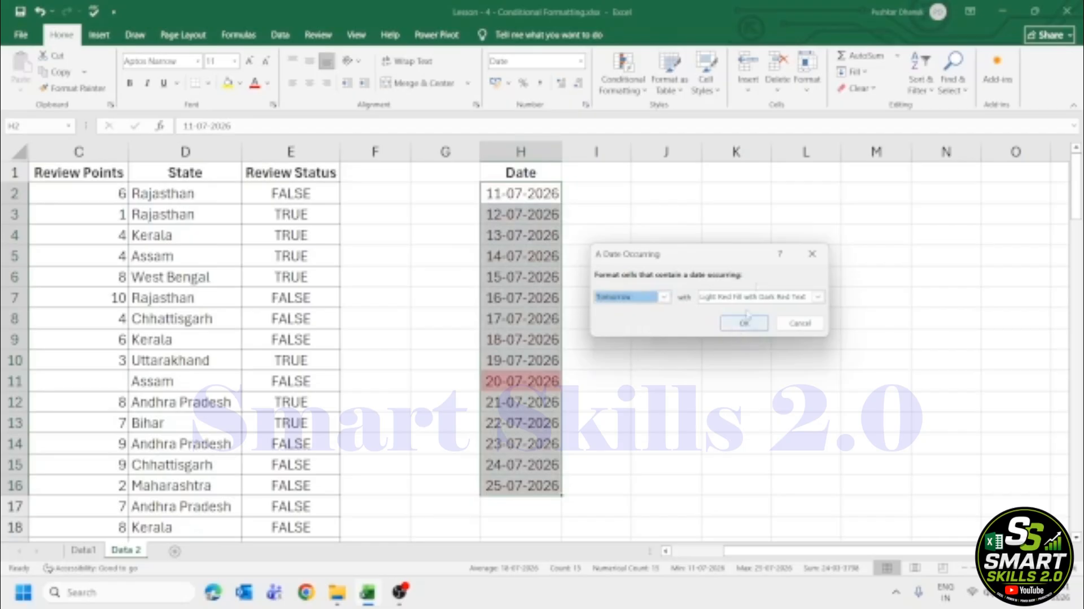
left_click(745, 323)
scroll(358, 341, "left", 3)
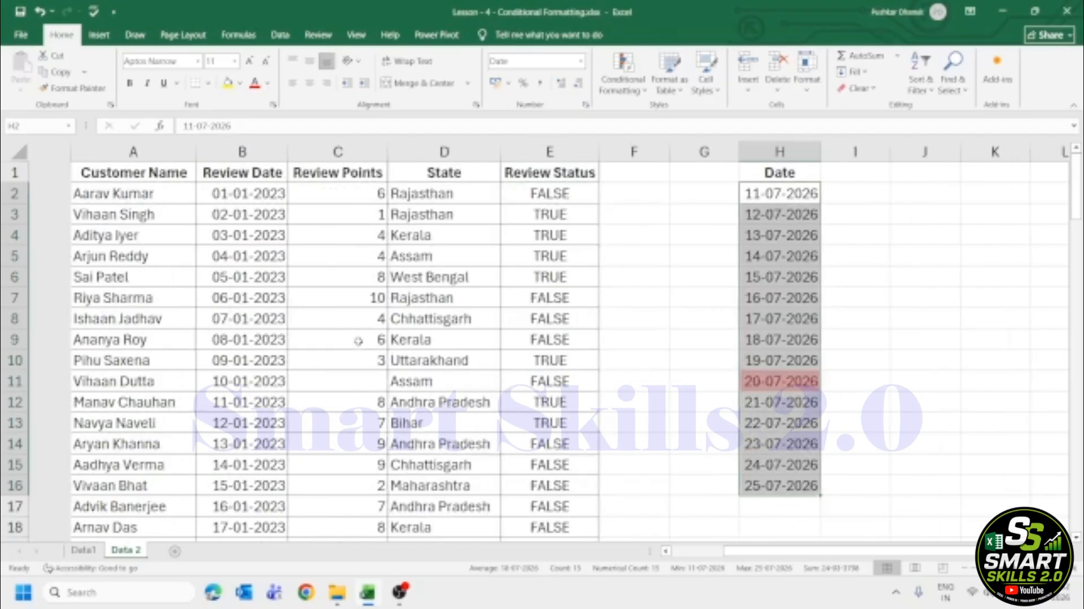
left_click(624, 85)
mouse_move(667, 112)
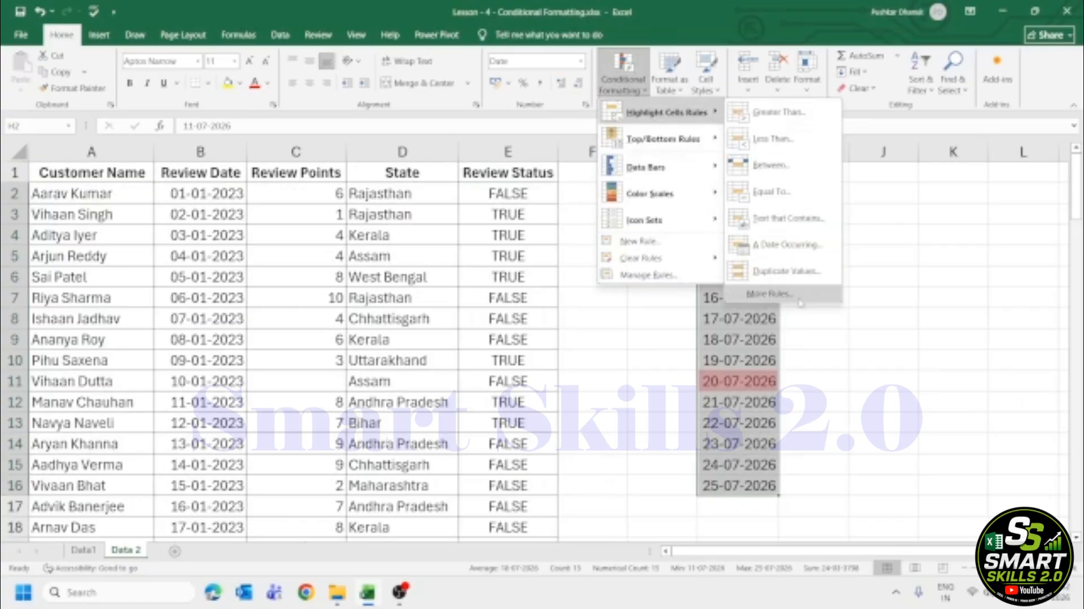
left_click(378, 317)
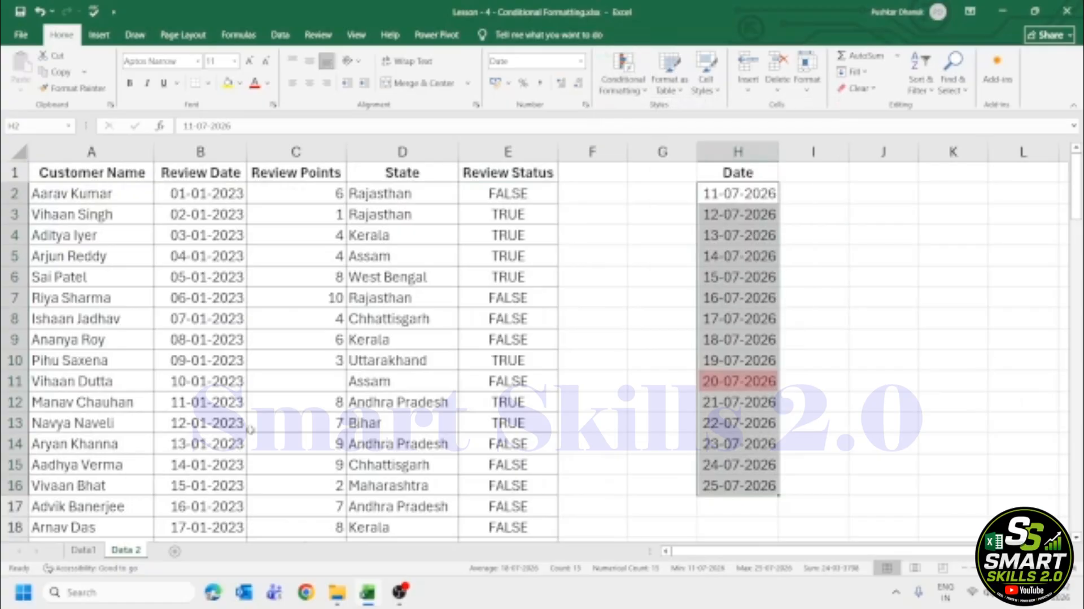
Switch to the Data1 sheet and start a Duplicate Values highlight rule for the Contact Number cells C2:C11.
left_click(83, 549)
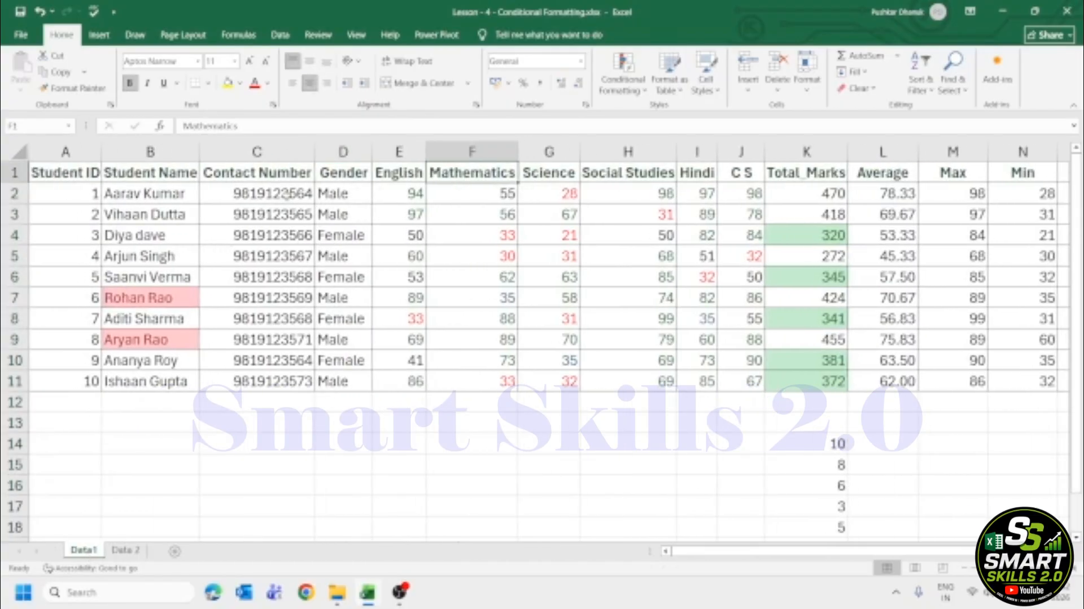
left_click(277, 196)
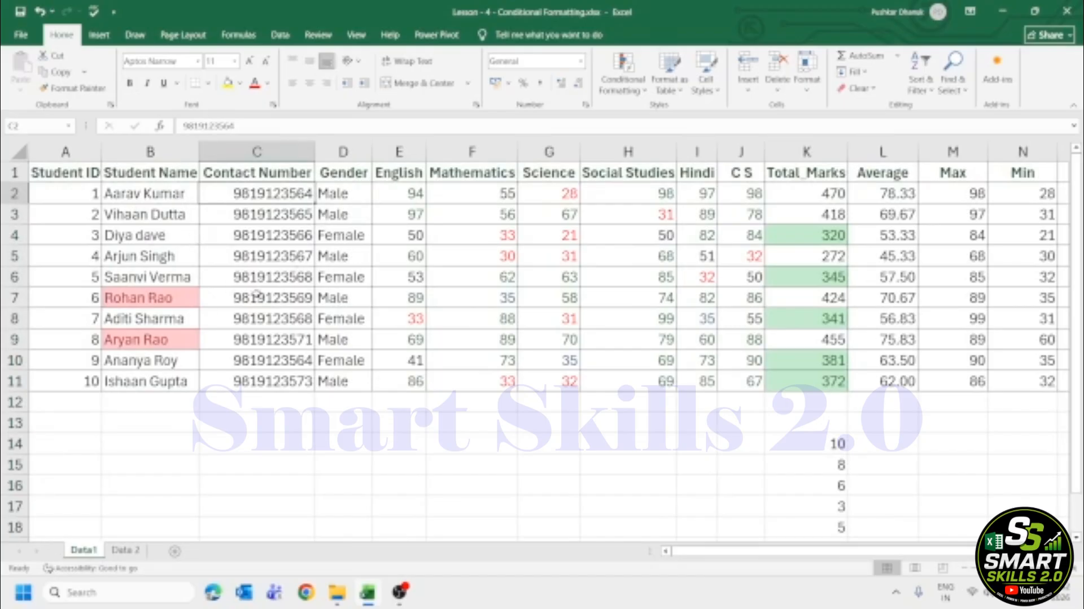
key("ctrl+shift+Down")
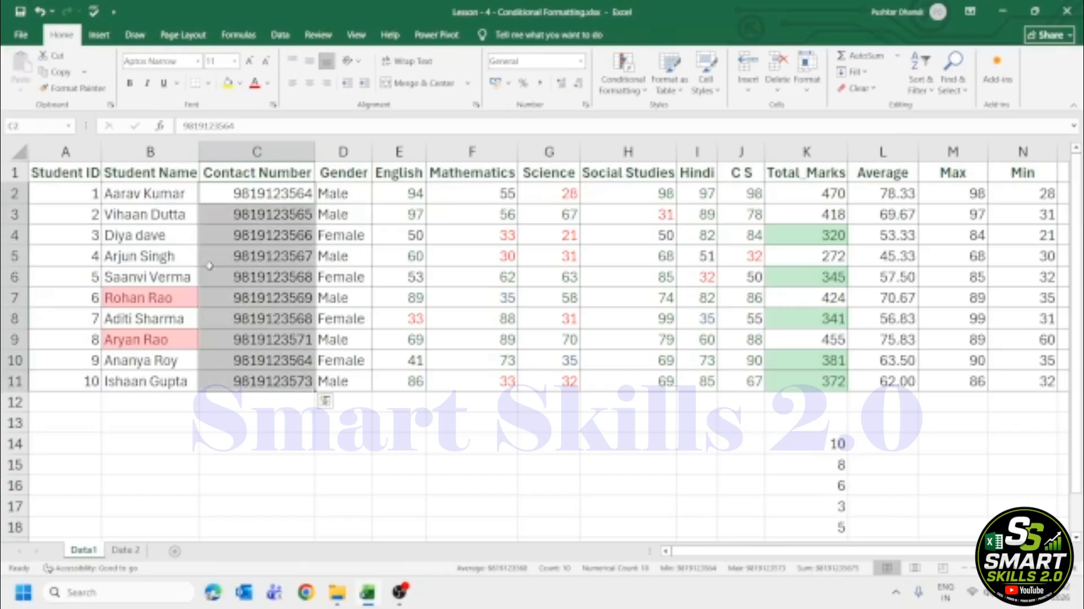
left_click(629, 90)
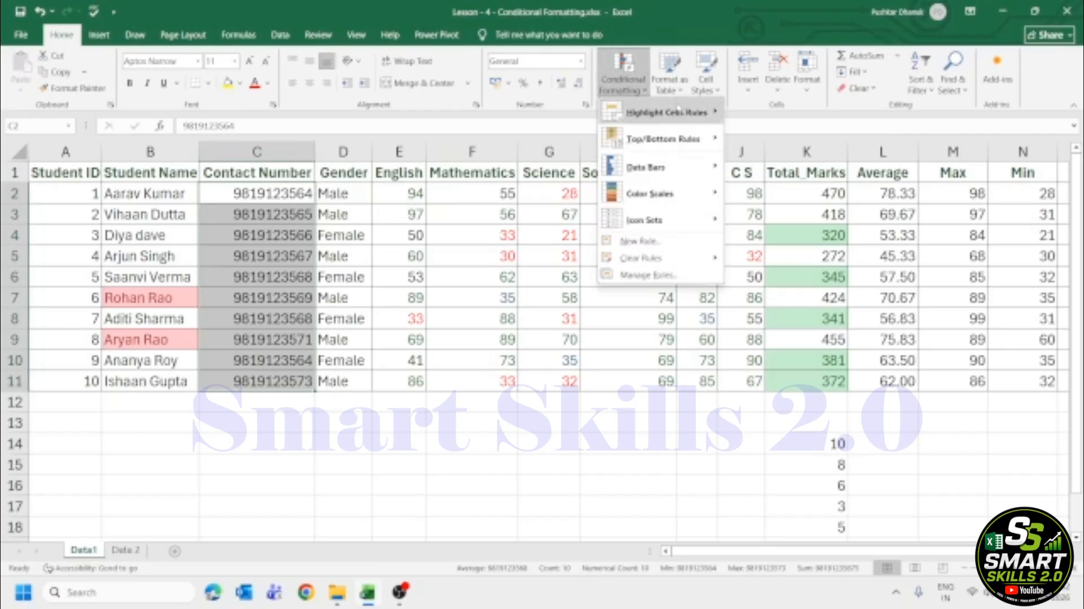
mouse_move(672, 113)
left_click(782, 272)
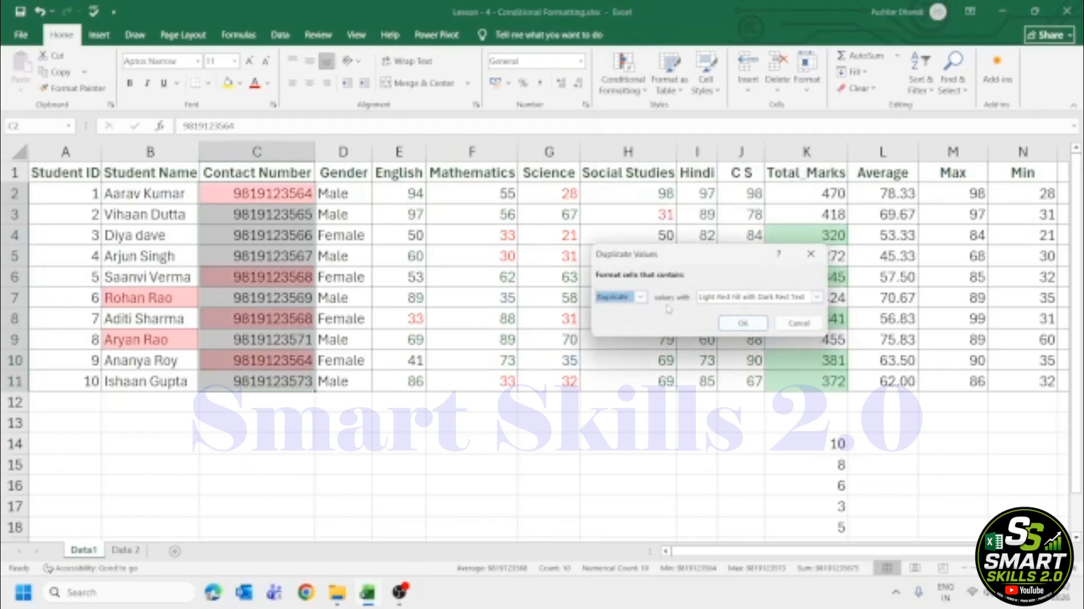
Preview the rule with Unique contact numbers and set it back to Duplicate.
left_click(640, 297)
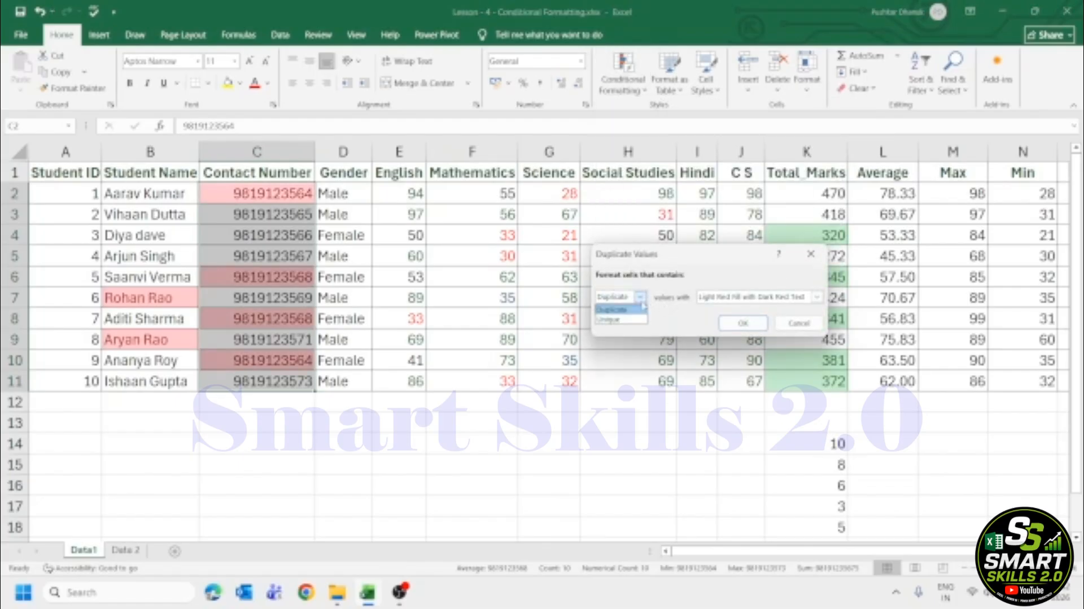
left_click(632, 316)
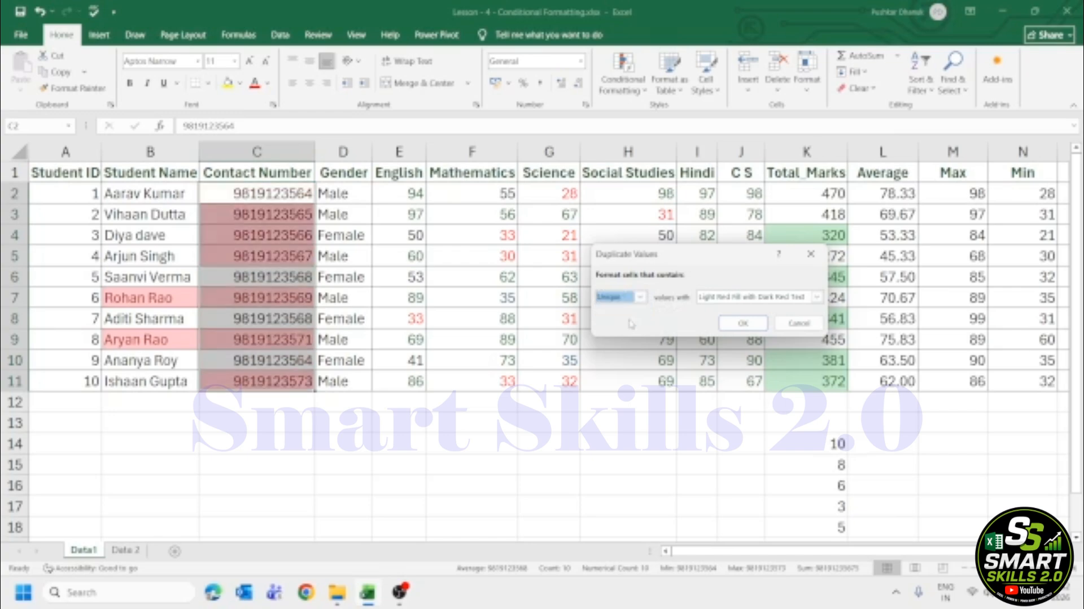
left_click(640, 297)
left_click(633, 308)
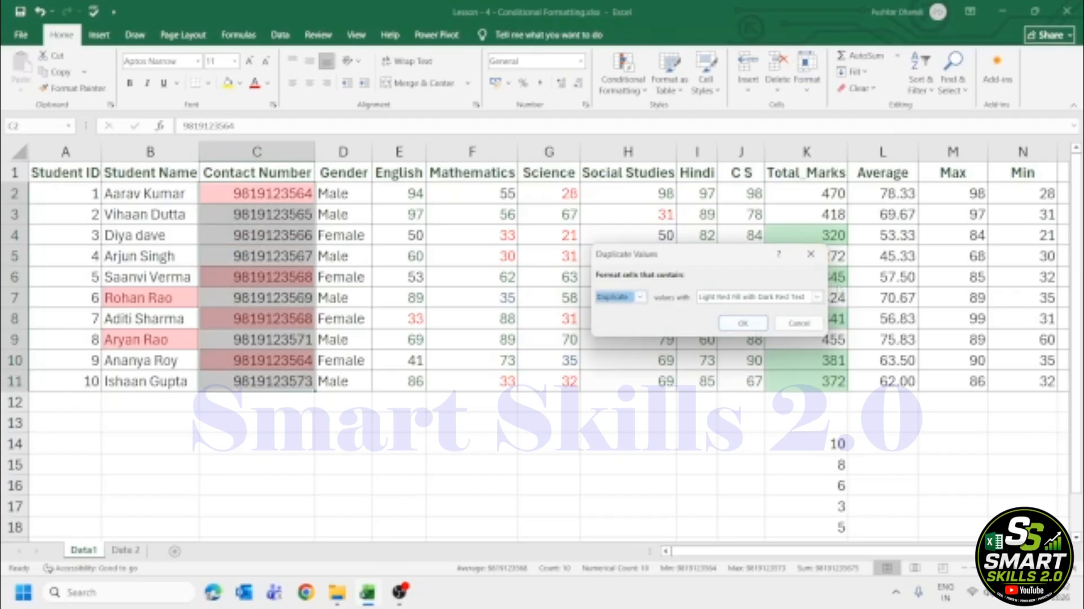
Format the duplicate contact numbers with Green Fill with Dark Green Text and apply the rule.
left_click(817, 297)
left_click(749, 328)
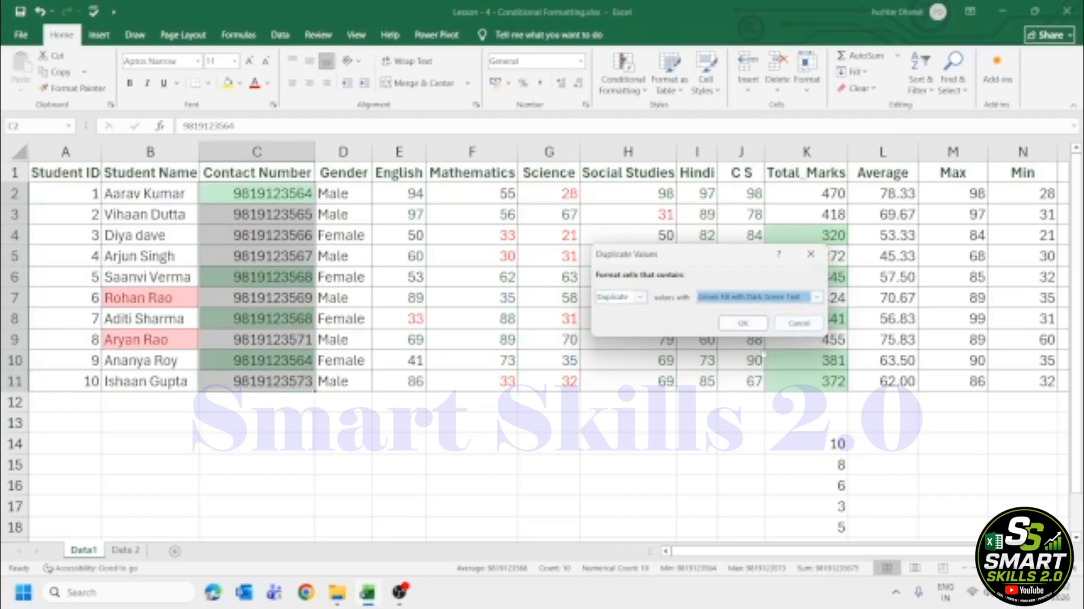
left_click(742, 323)
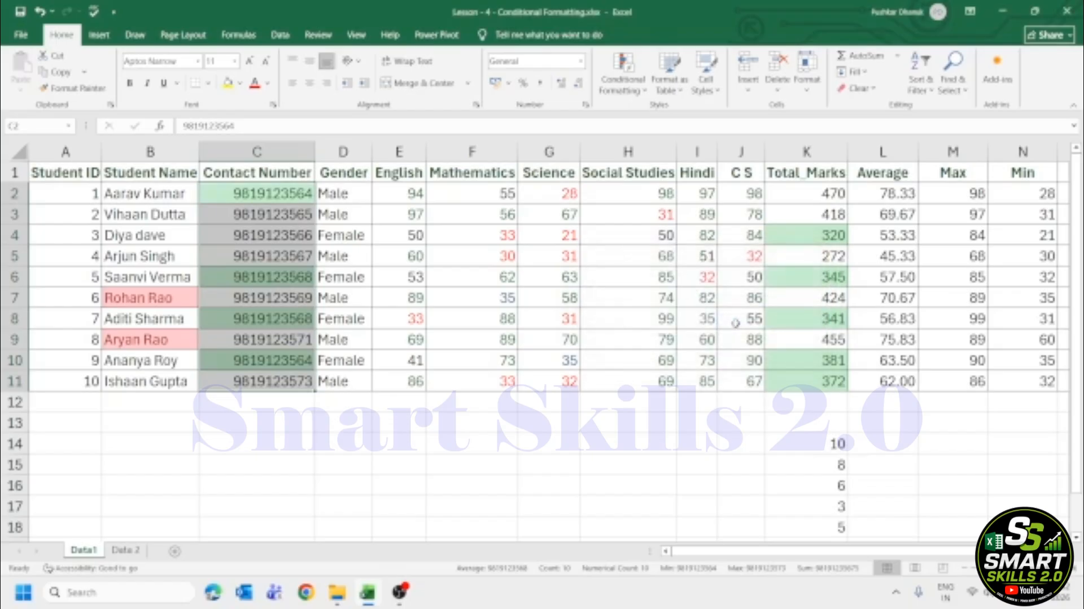
left_click(273, 210)
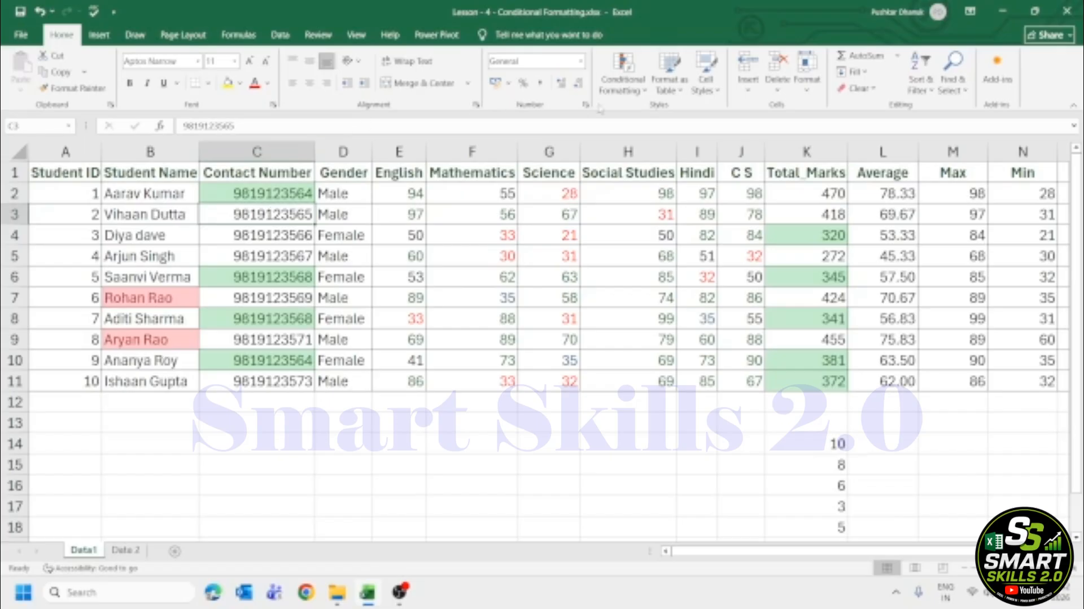
left_click(623, 82)
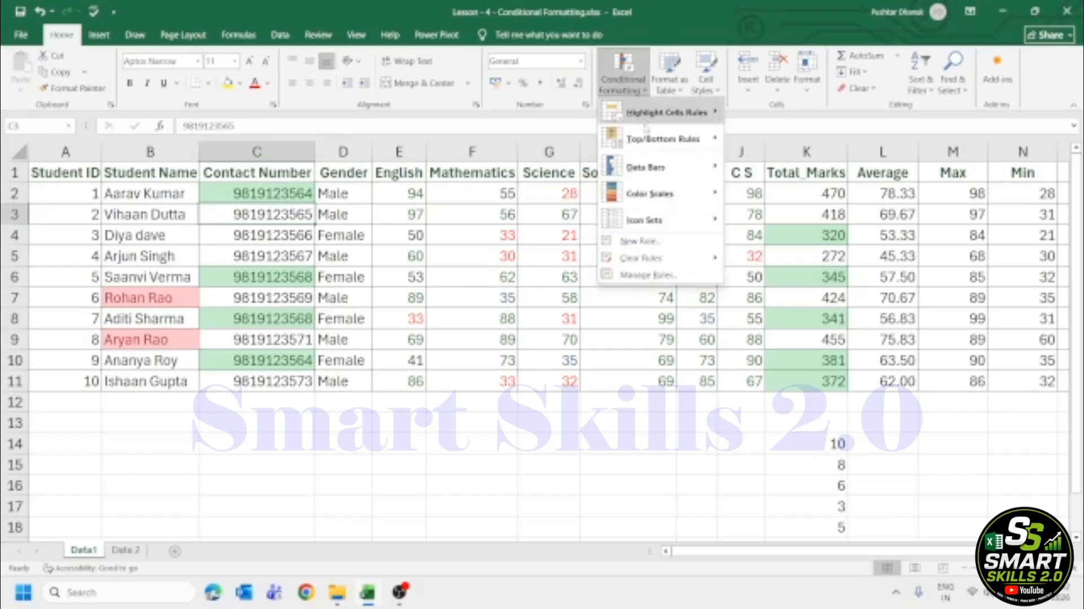
mouse_move(651, 143)
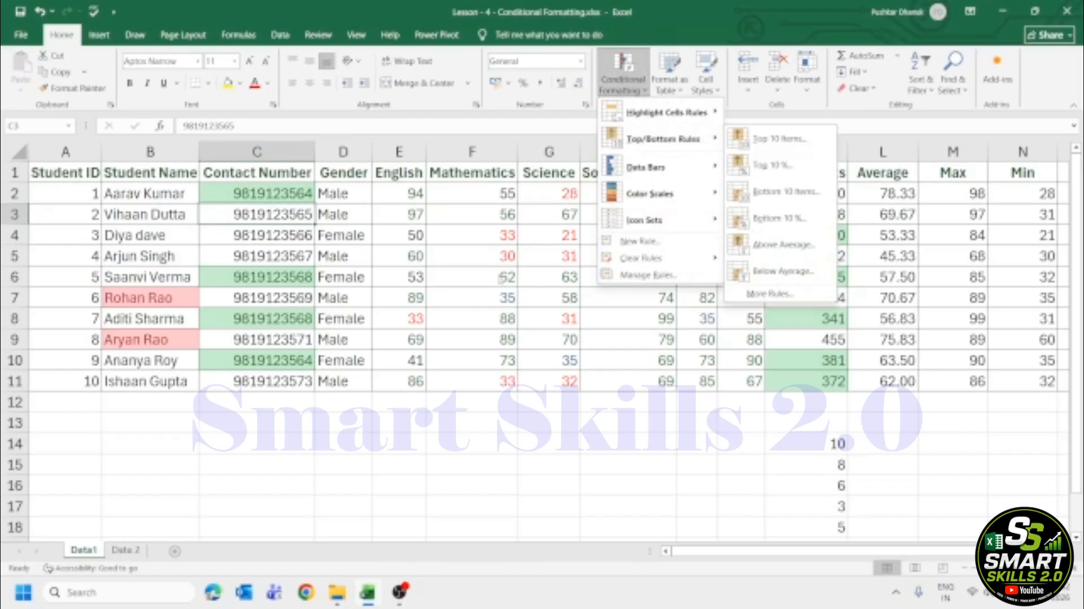
left_click(500, 278)
Clear the existing conditional formatting rules from the Total_Marks cells K2:K11 only.
scroll(800, 342, "right", 2)
scroll(800, 342, "right", 2)
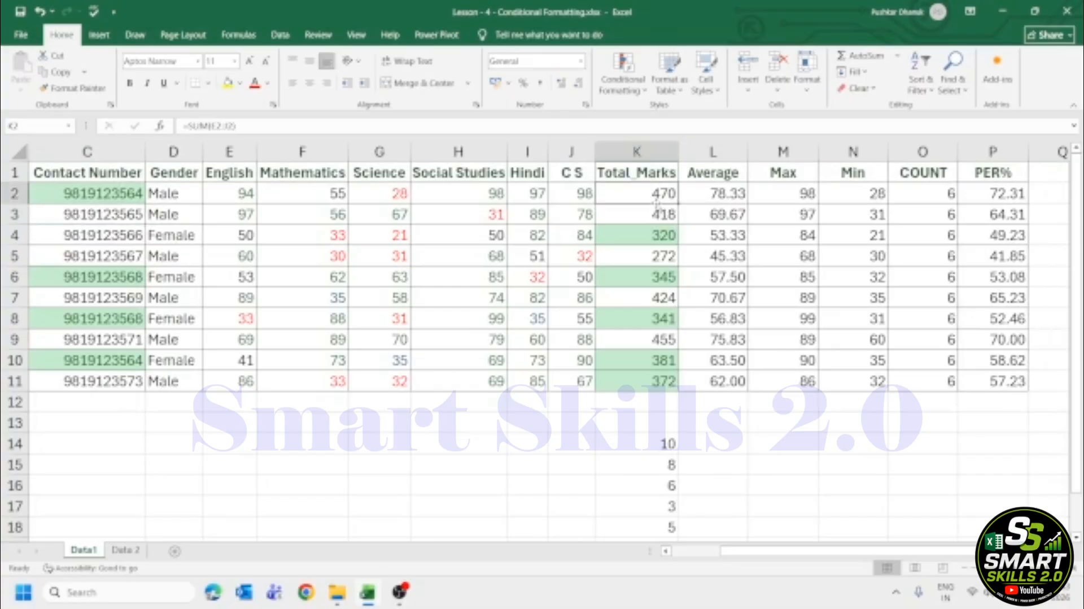
left_click_drag(656, 199, 656, 381)
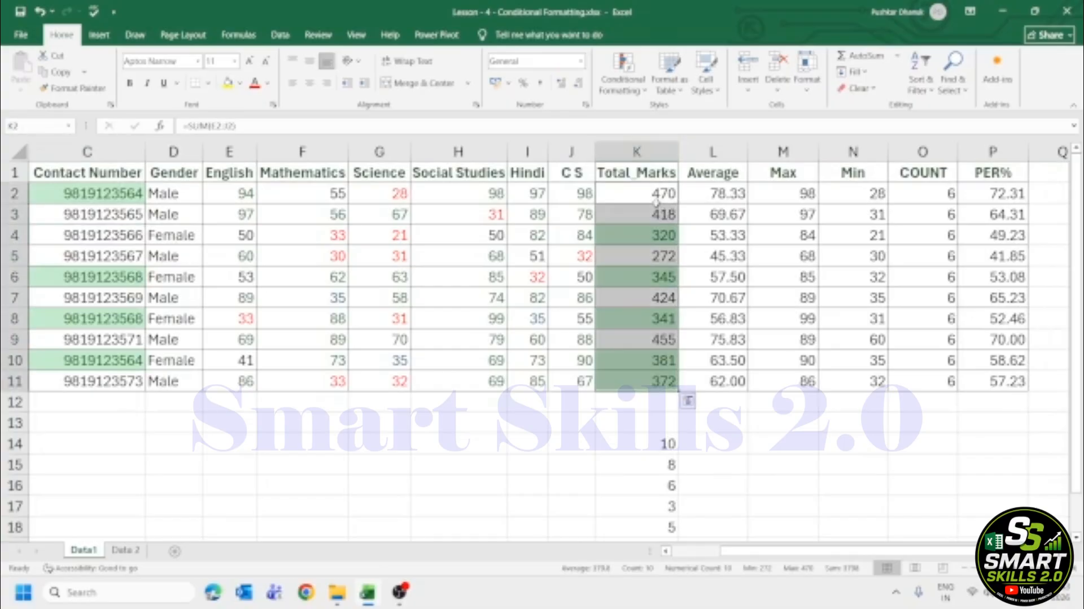
left_click(623, 85)
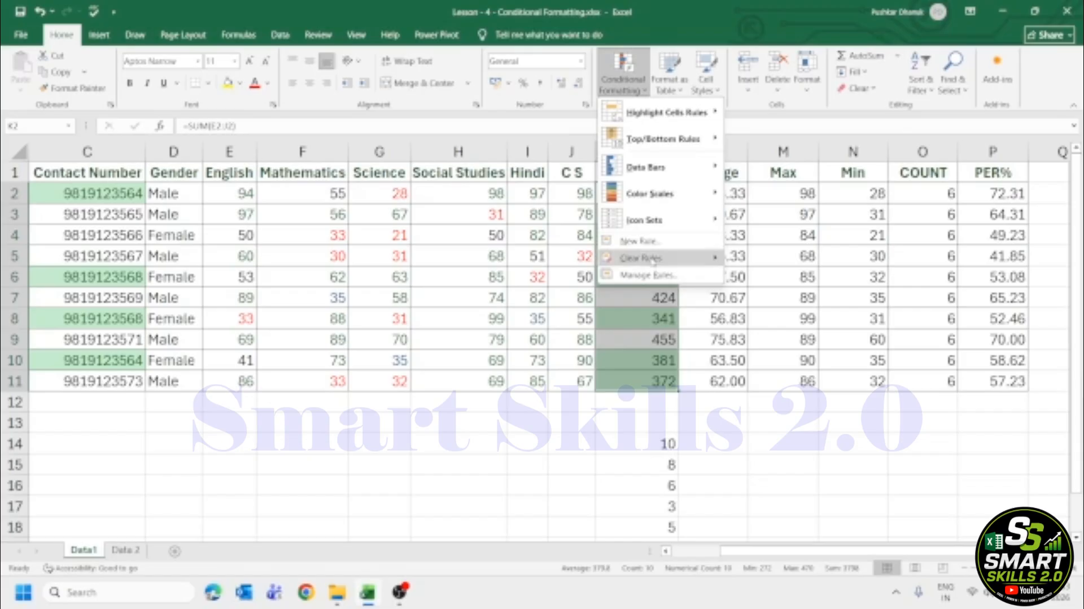
mouse_move(654, 262)
left_click(762, 258)
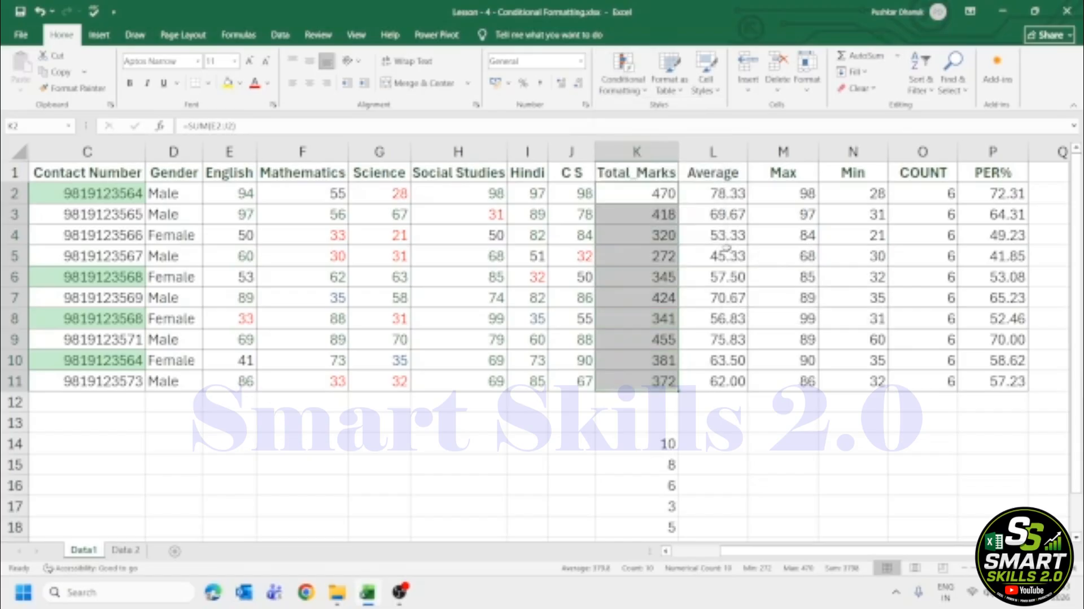
key("ctrl+z")
left_click(633, 86)
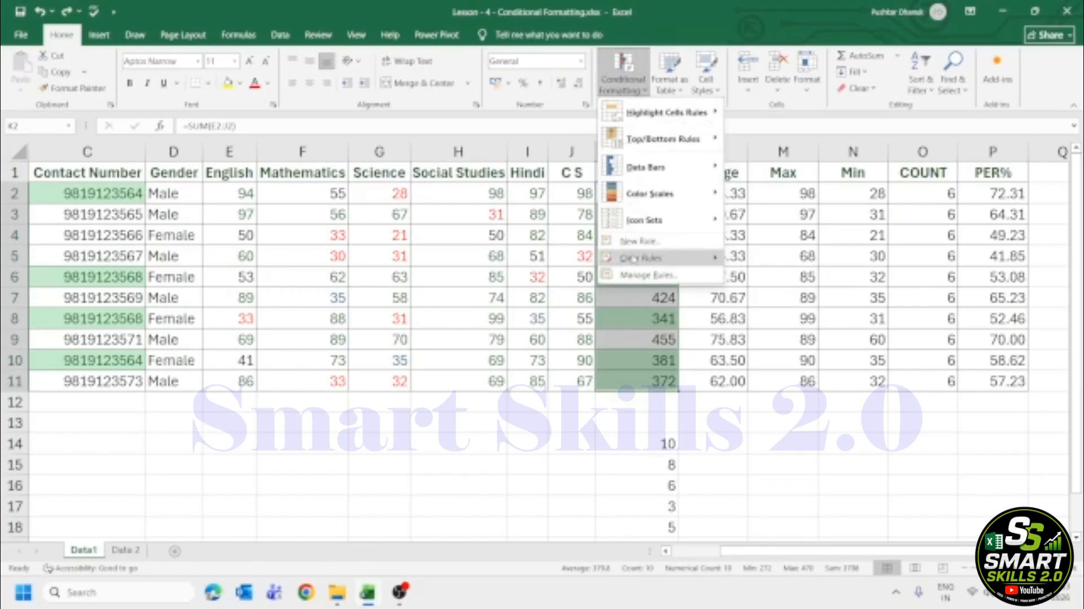
mouse_move(634, 259)
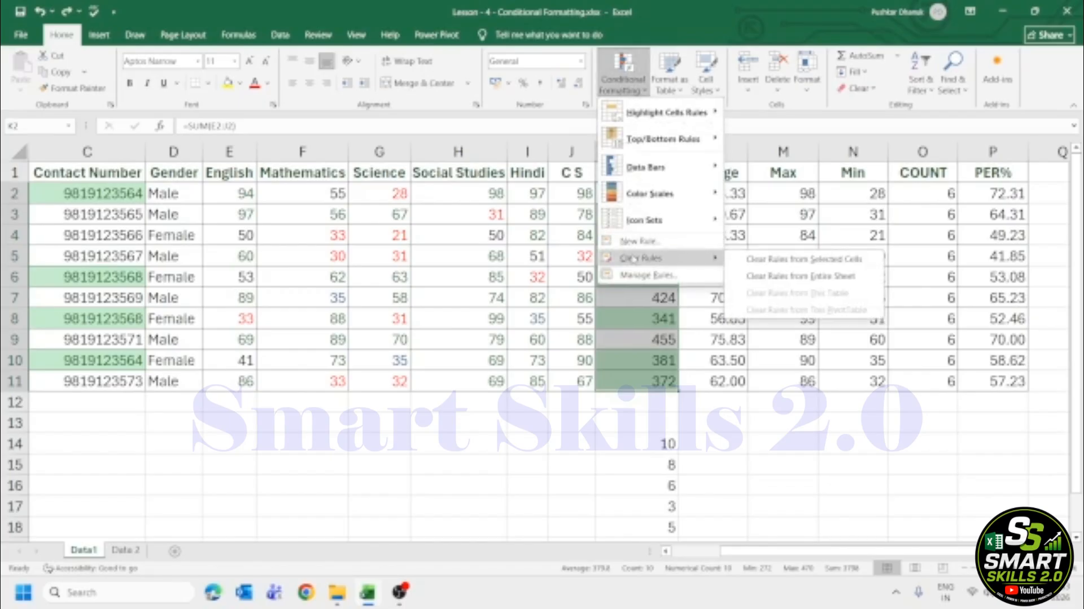
left_click(791, 261)
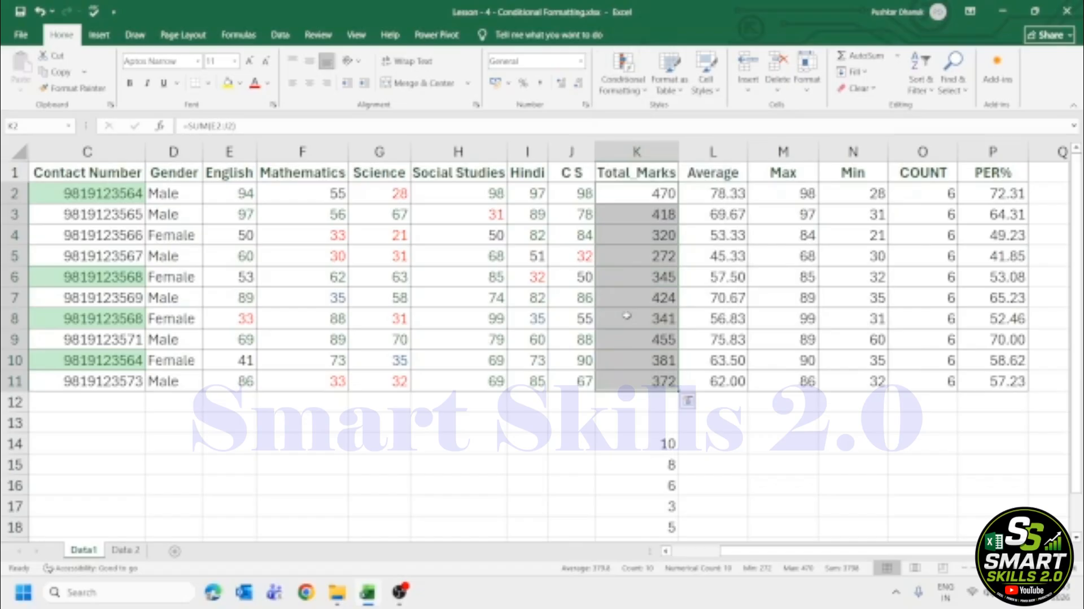
Preview a Top 10 Items rule on K2:K11 with the rank set to 5 and Light Red Fill with Dark Red Text, then cancel it.
left_click(624, 82)
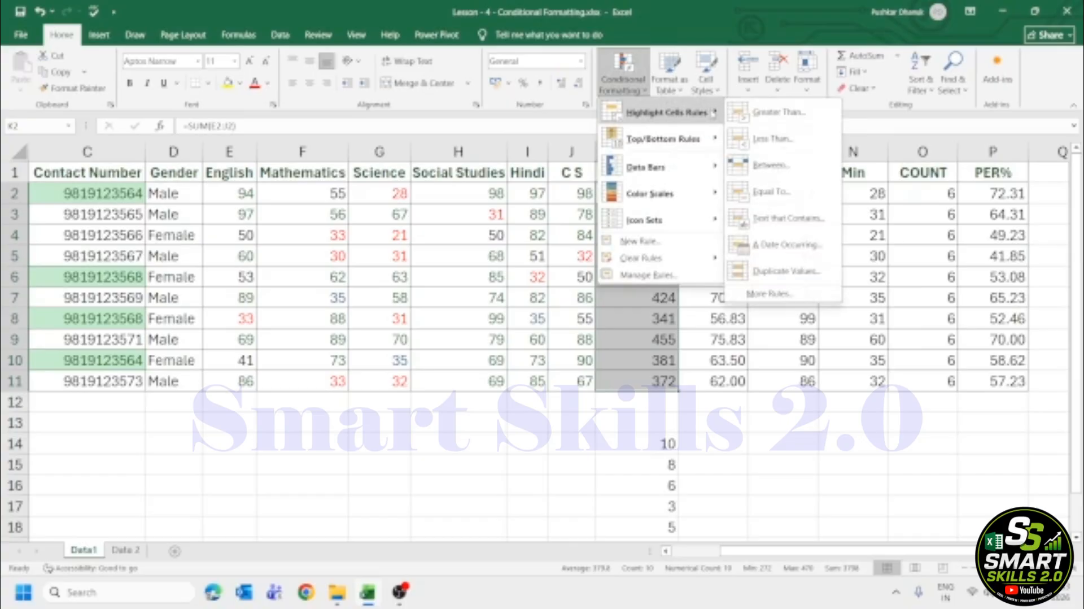
mouse_move(694, 139)
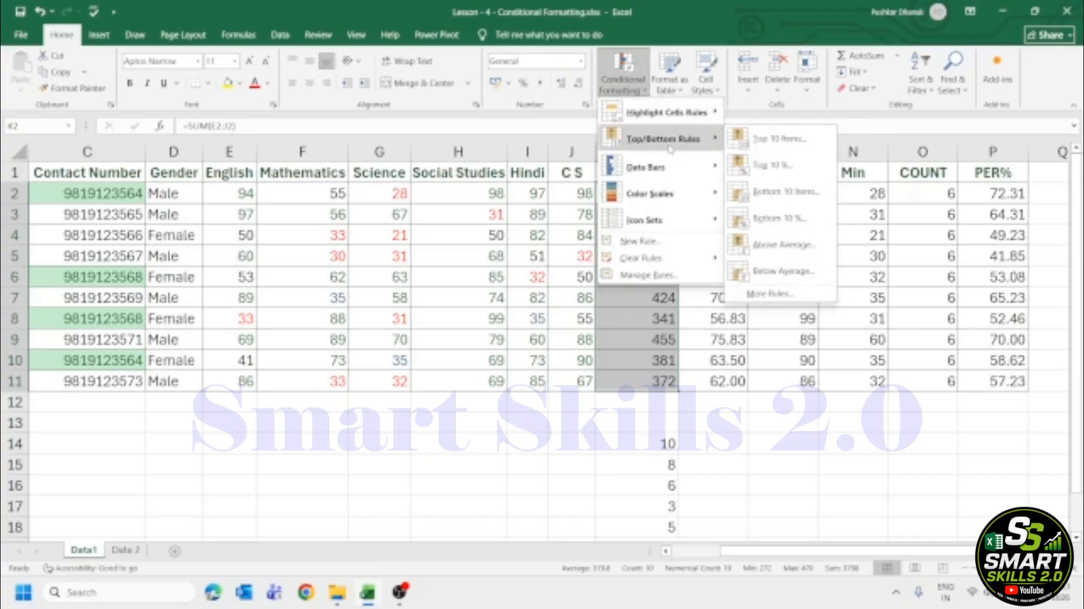
left_click(774, 139)
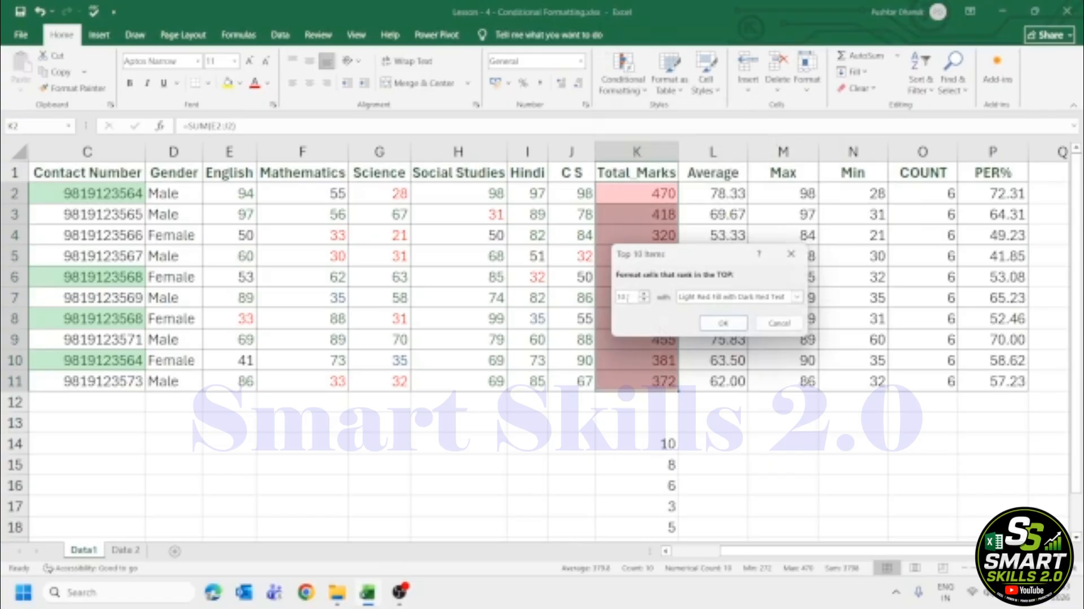
key("BackSpace")
key("BackSpace")
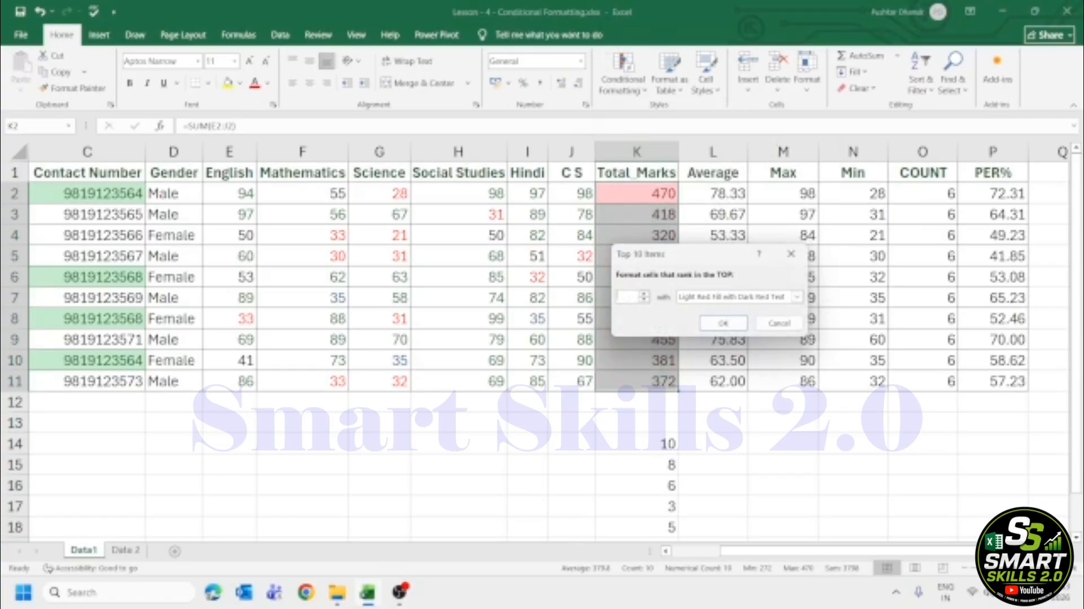
type("5")
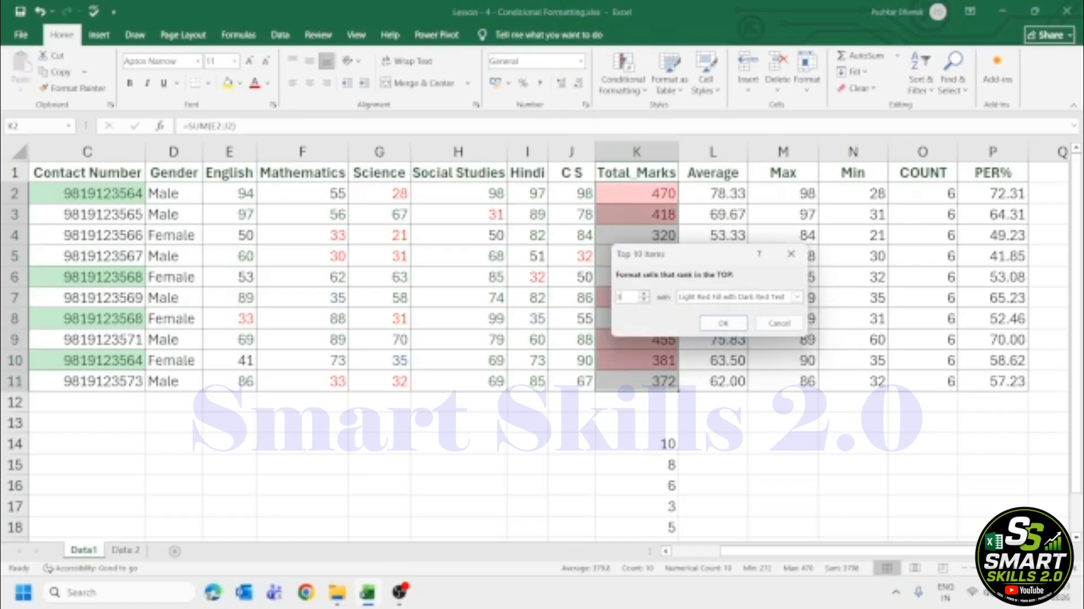
left_click(797, 297)
left_click(797, 298)
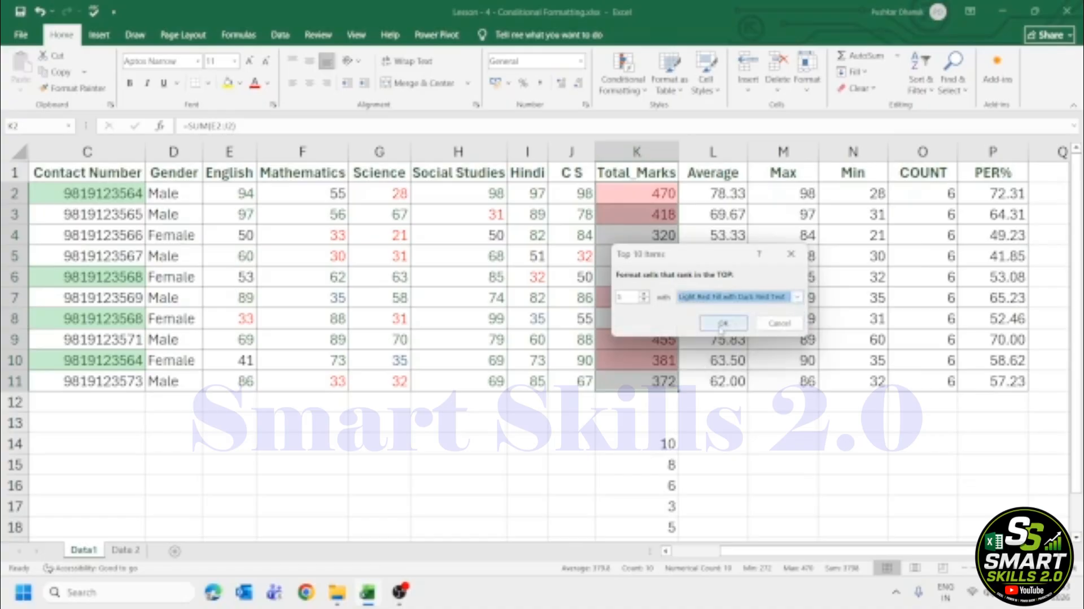
left_click(779, 323)
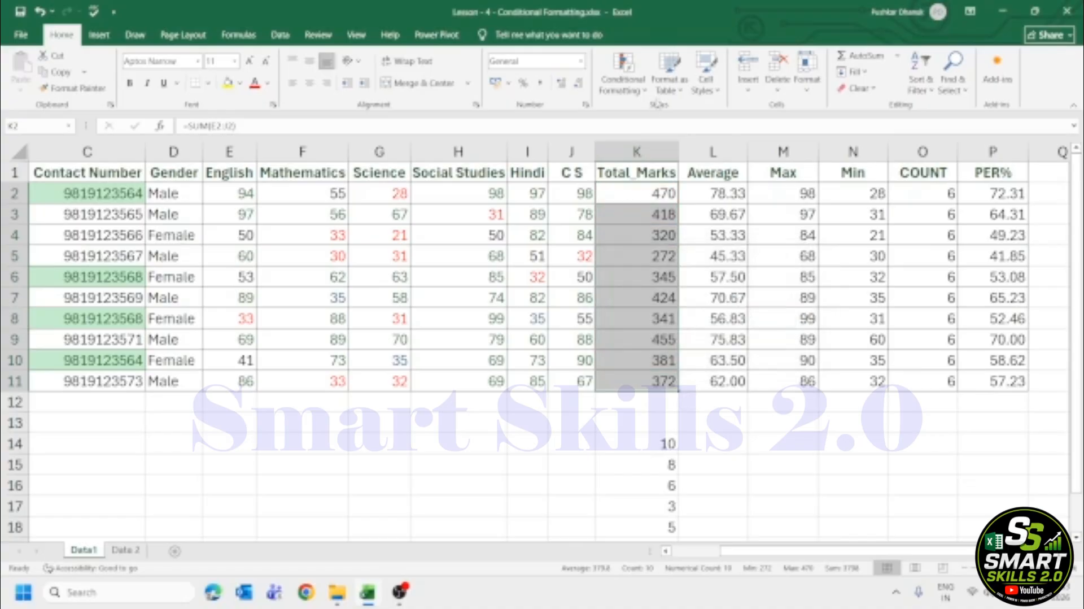
Preview a Bottom 10 Items rule on K2:K11 with the rank set to 5, and cancel it.
left_click(644, 91)
mouse_move(706, 137)
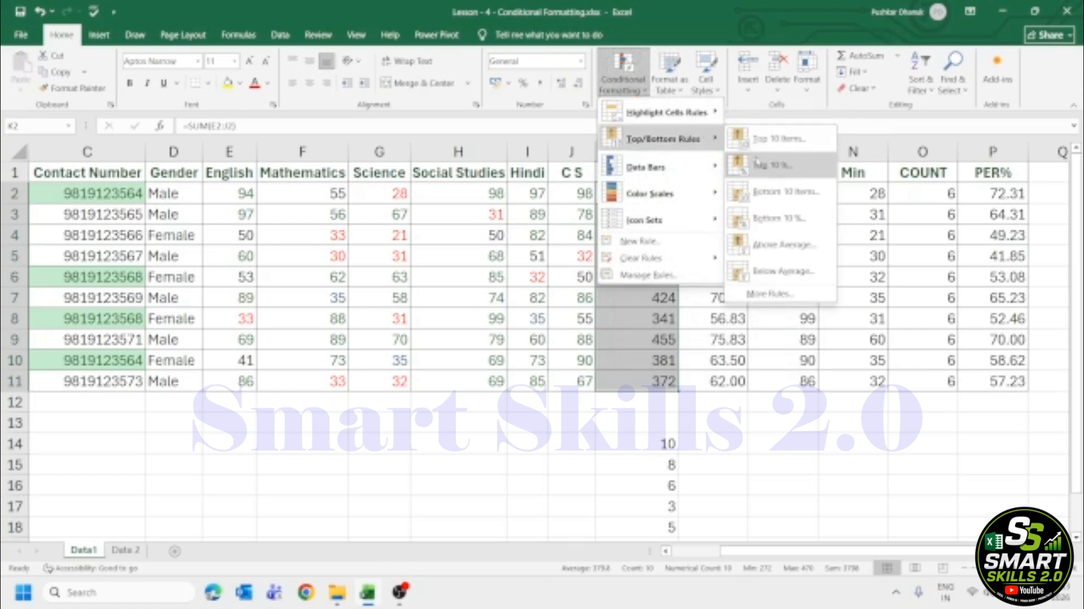
left_click(779, 190)
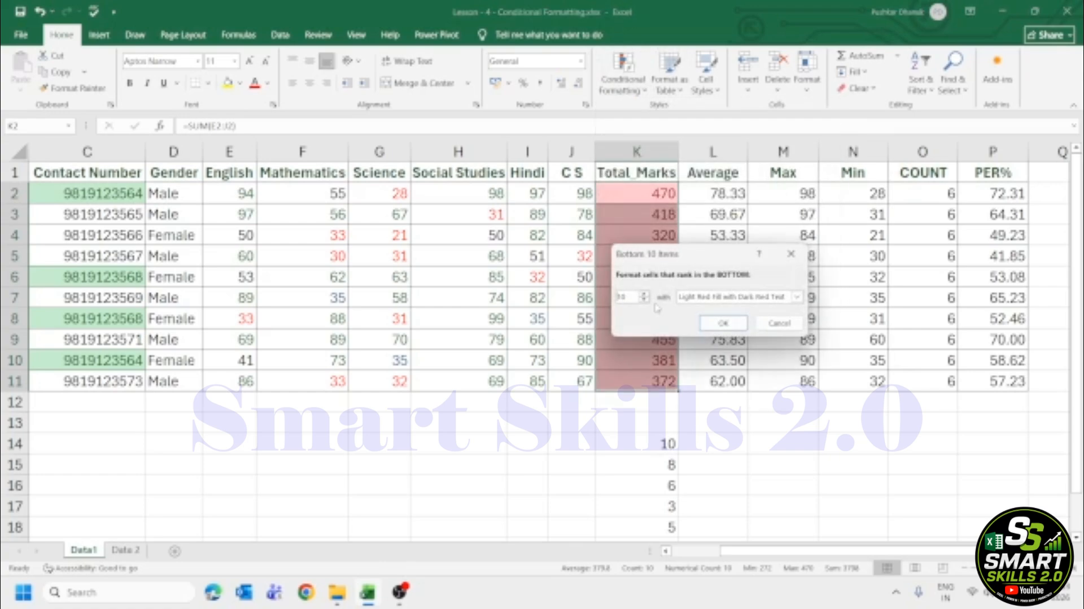
type("5")
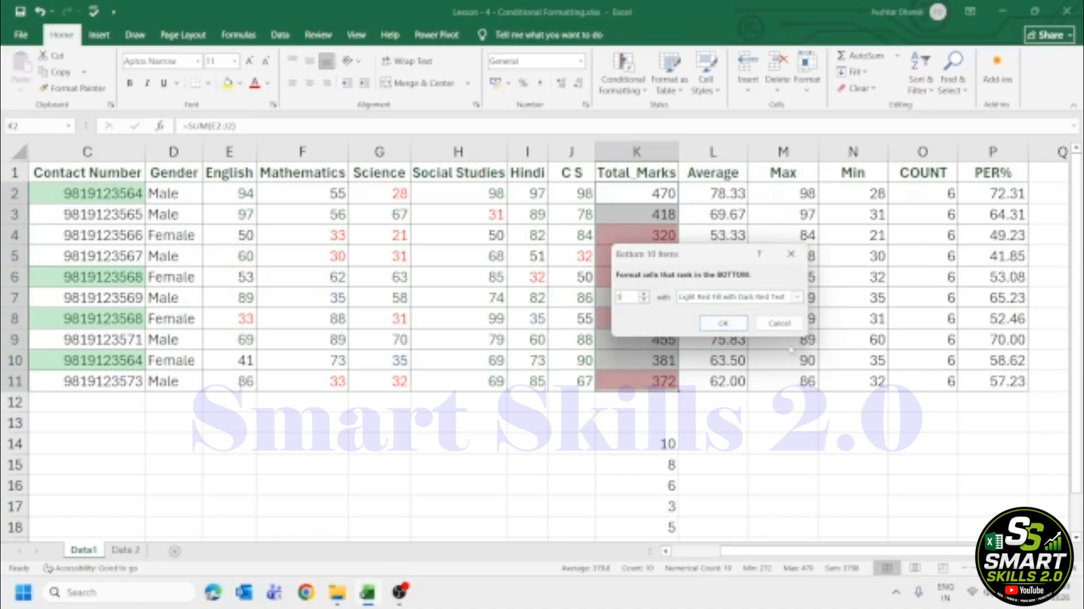
left_click(791, 323)
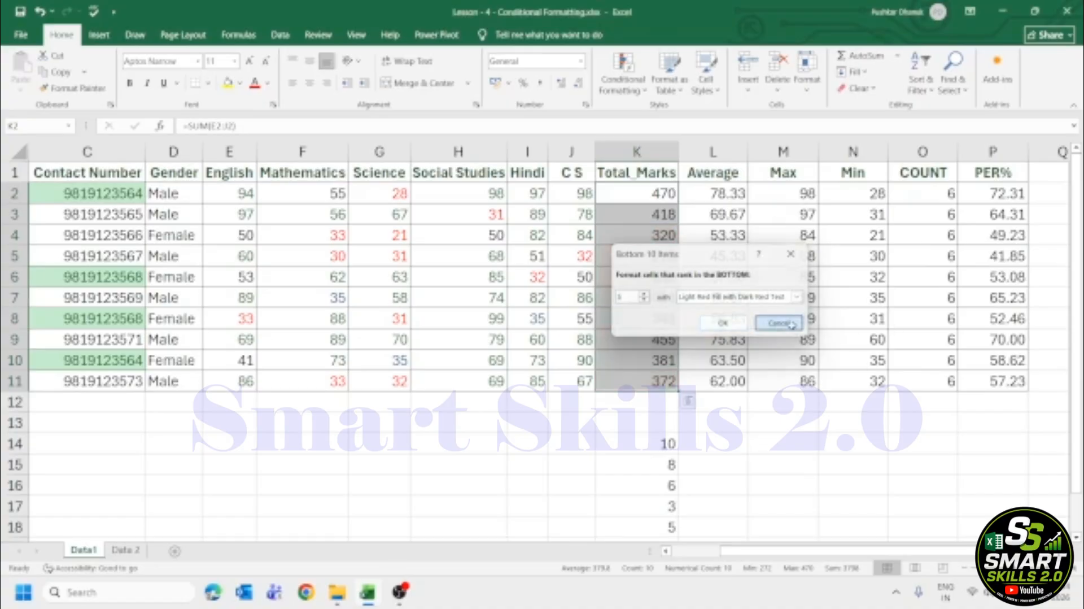
left_click(792, 323)
Select the Total_Marks values K2:K11 and apply blue gradient-fill data bars to them.
left_click(619, 168)
key("Down")
key("ctrl+shift+Down")
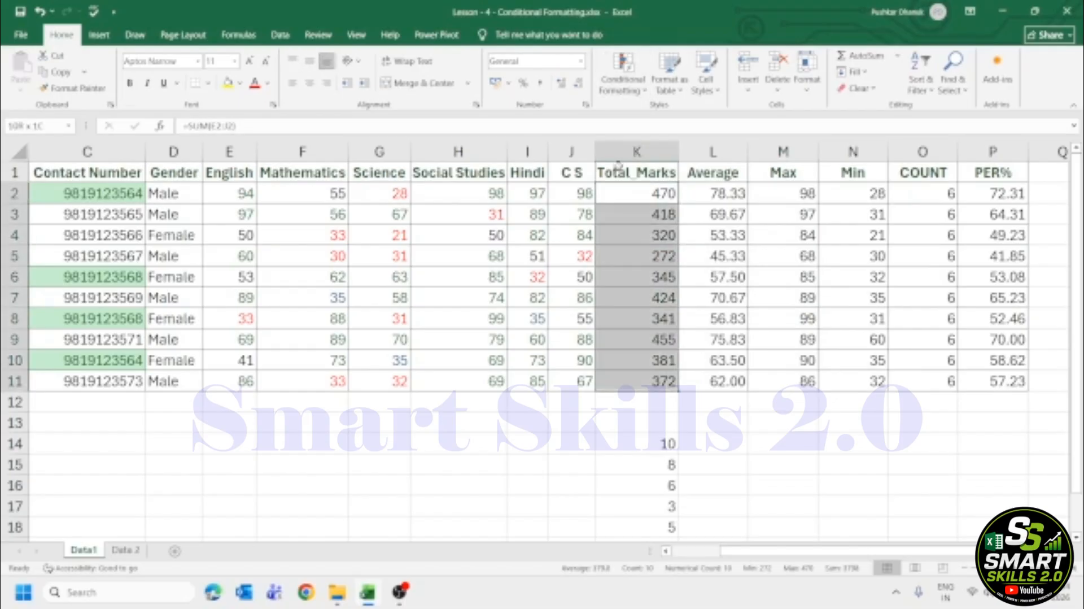
left_click(623, 79)
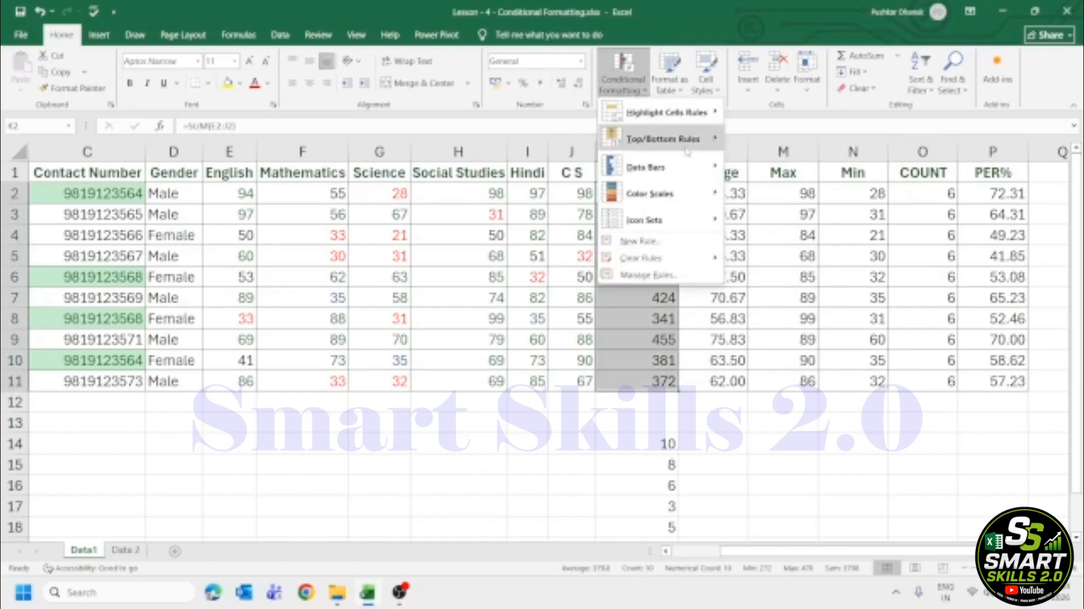
mouse_move(687, 148)
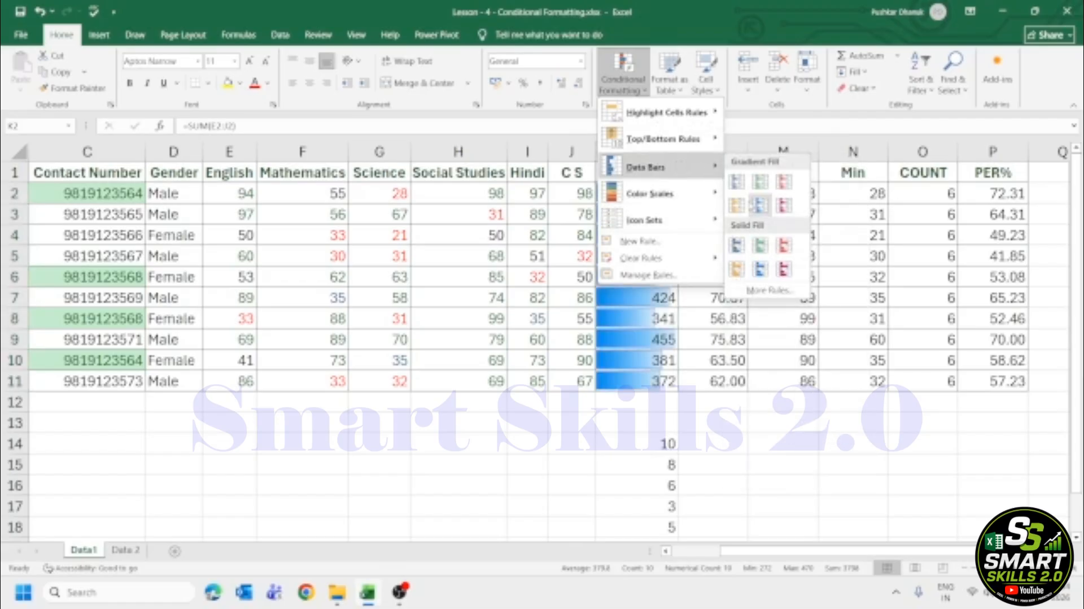
left_click(760, 205)
left_click(652, 275)
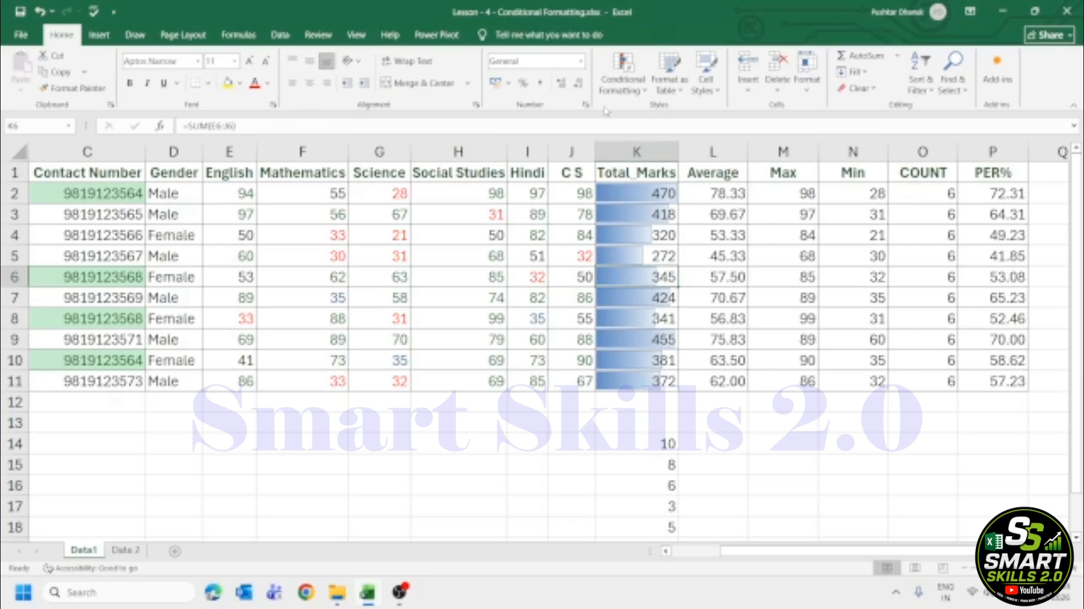
Reselect K2:K11 and add the Green-Yellow-Red color scale on top of the data bars.
left_click(669, 191)
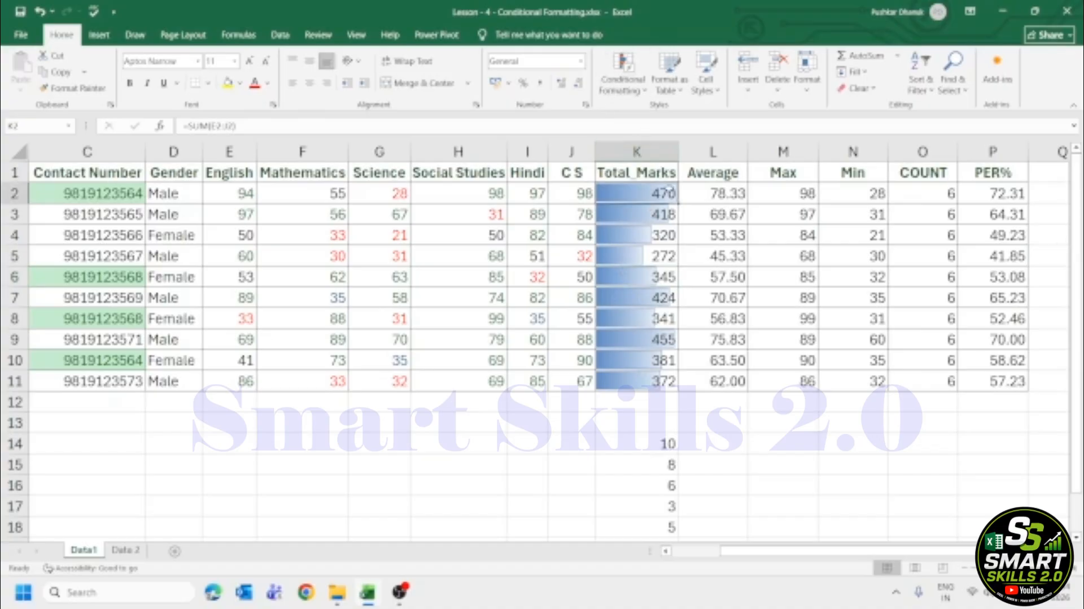
left_click_drag(669, 192, 667, 381)
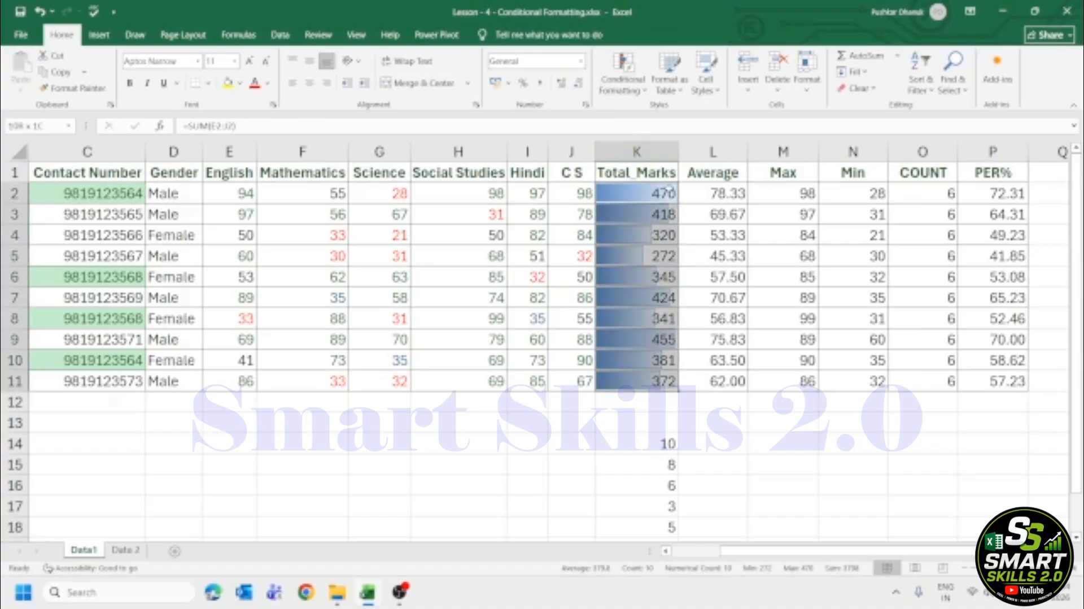
left_click(605, 95)
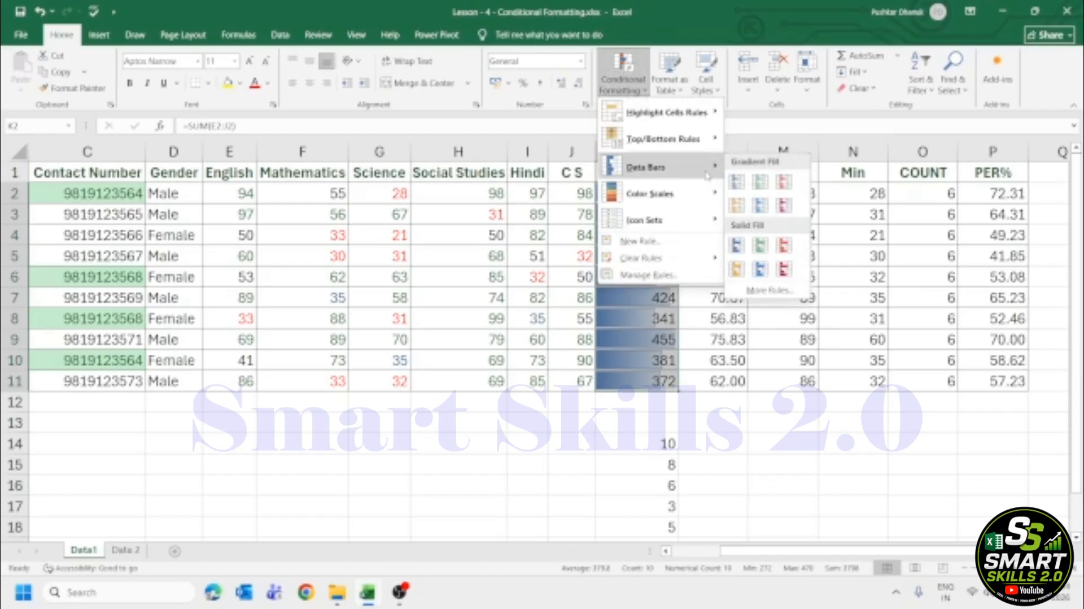
mouse_move(683, 198)
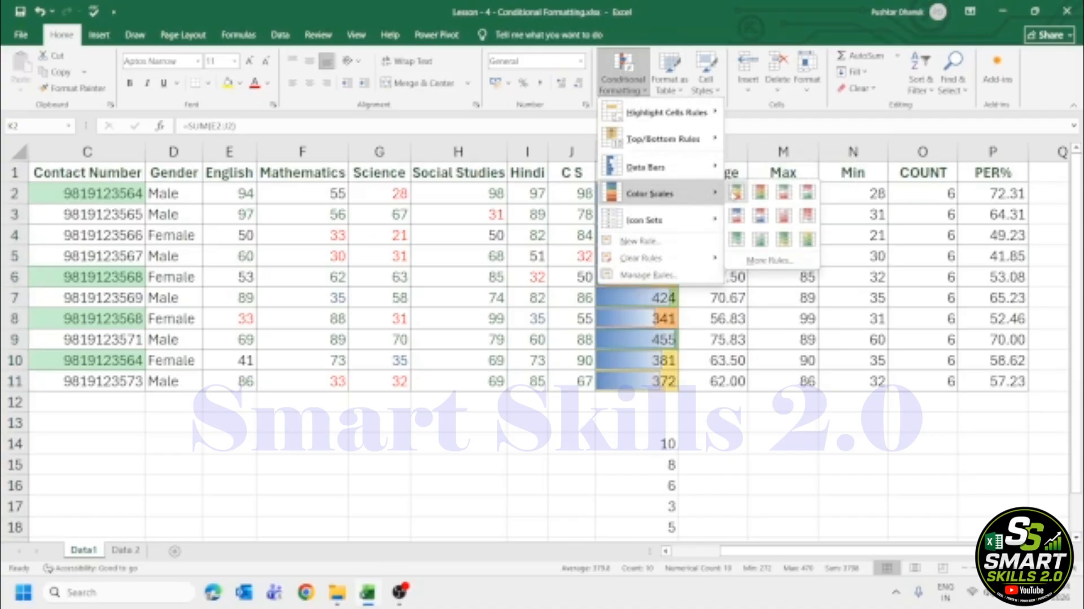
left_click(733, 194)
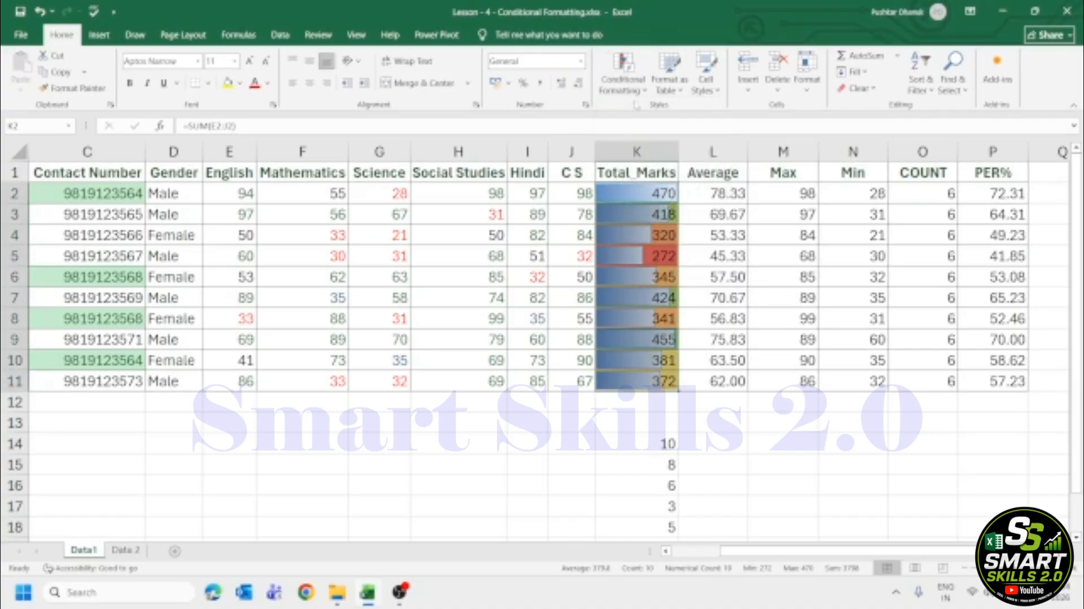
Clear the data bar and color scale rules from the selected Total_Marks cells.
left_click(623, 74)
mouse_move(650, 258)
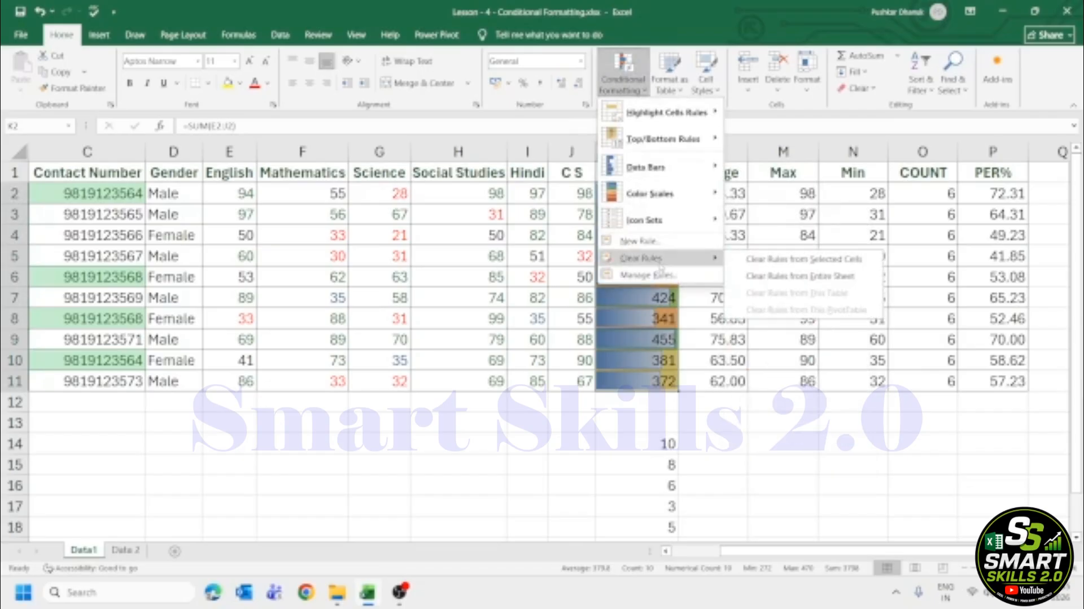
left_click(779, 261)
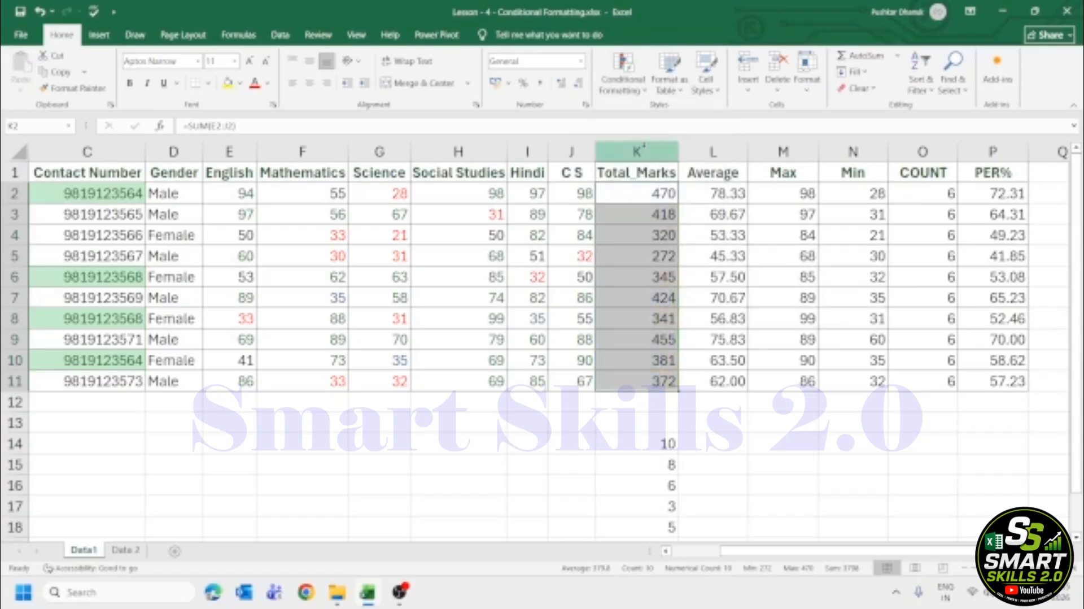
Apply only the Green-Yellow-Red color scale to the Total_Marks cells K2:K11.
left_click(637, 92)
mouse_move(667, 193)
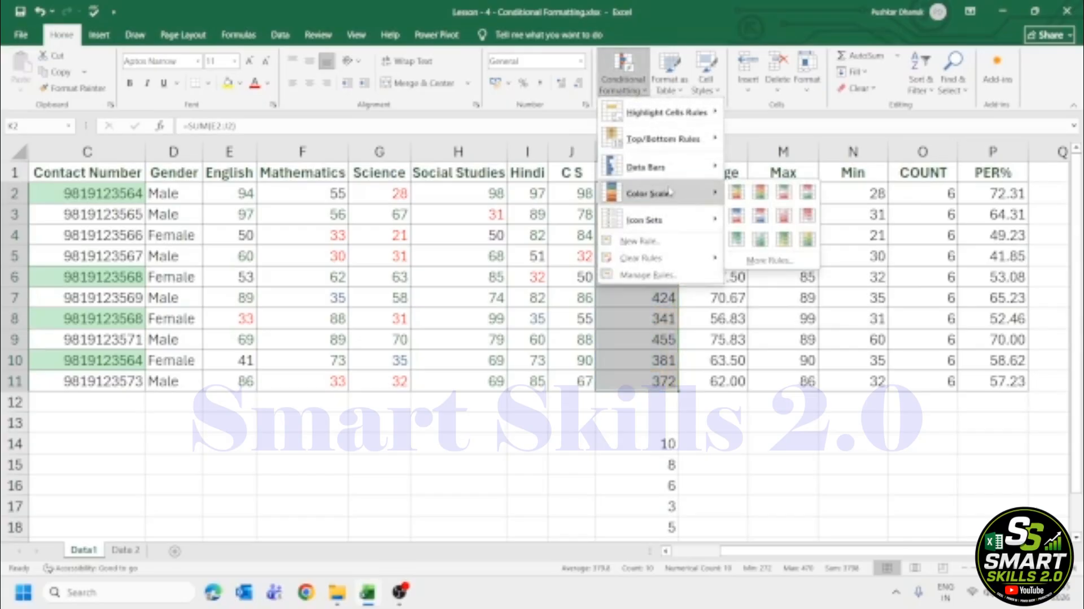
left_click(735, 191)
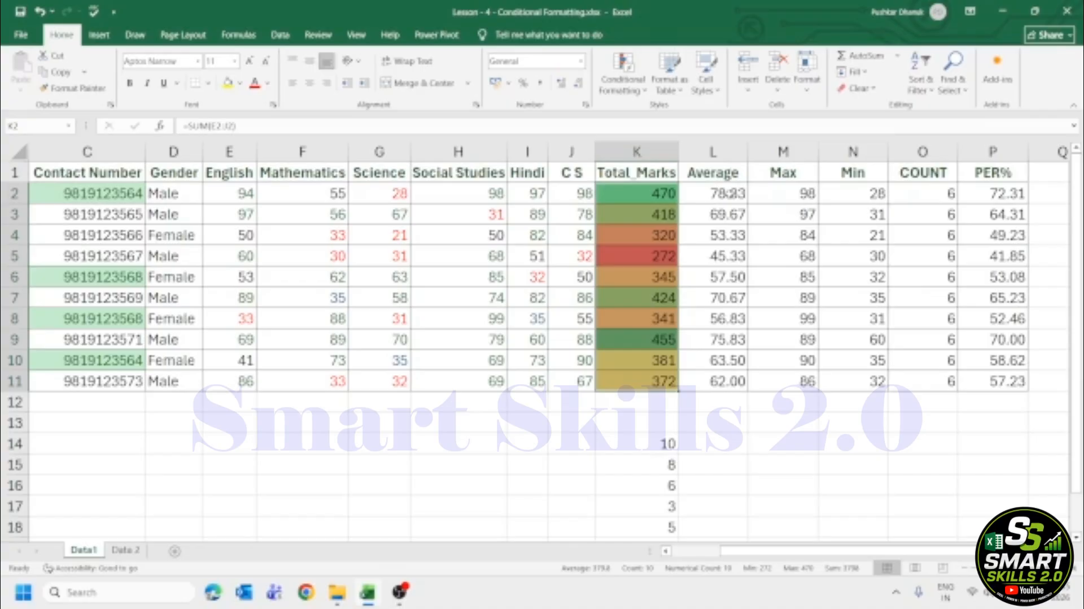
Look over the available icon sets without applying one, and undo the color scale on K2:K11.
left_click(624, 97)
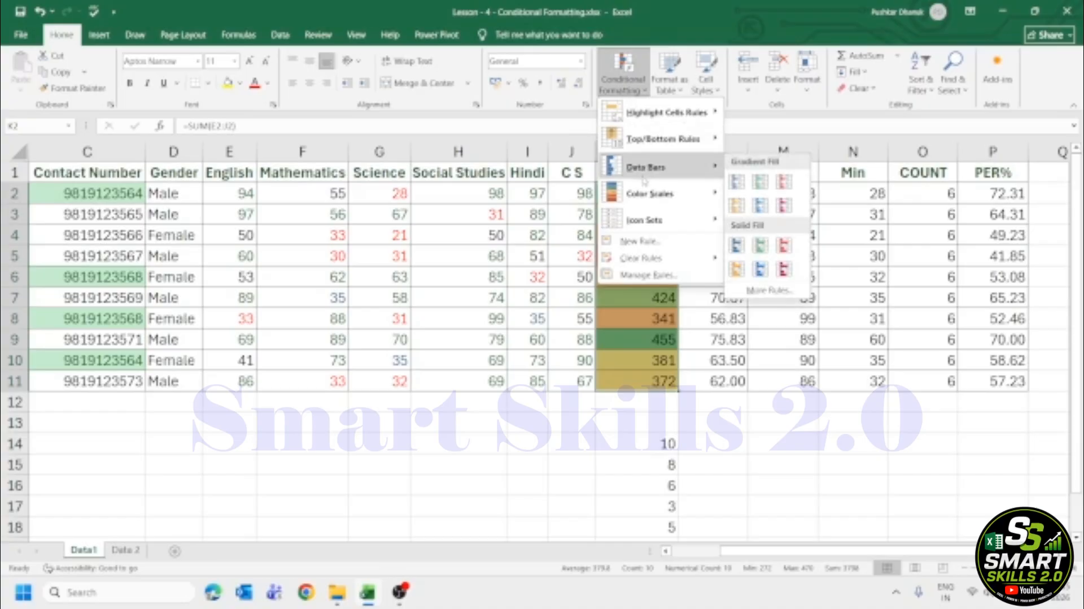
mouse_move(680, 212)
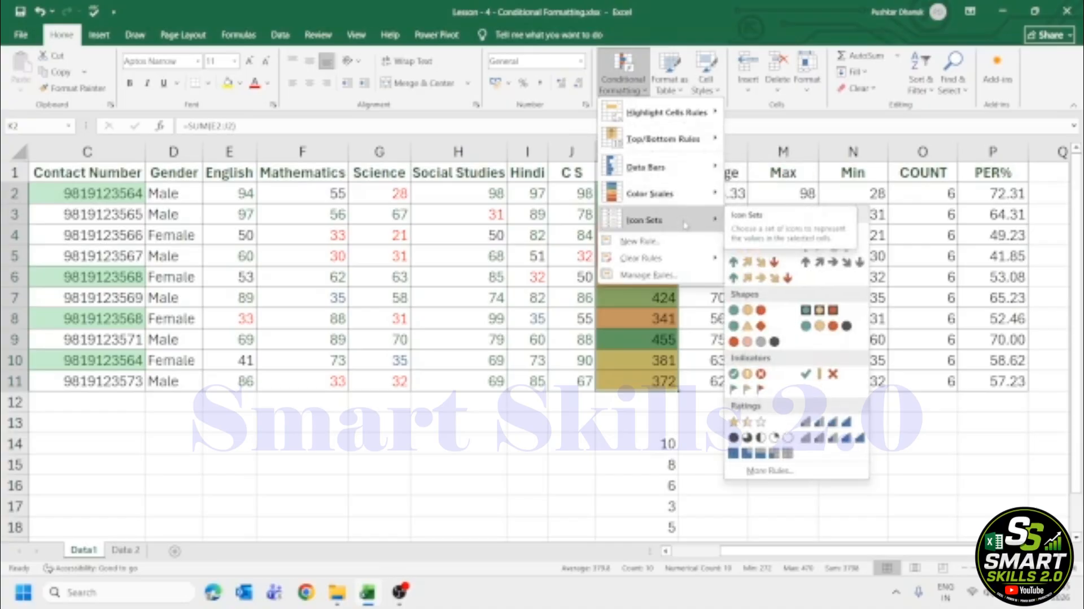
left_click(618, 341)
left_click(621, 151)
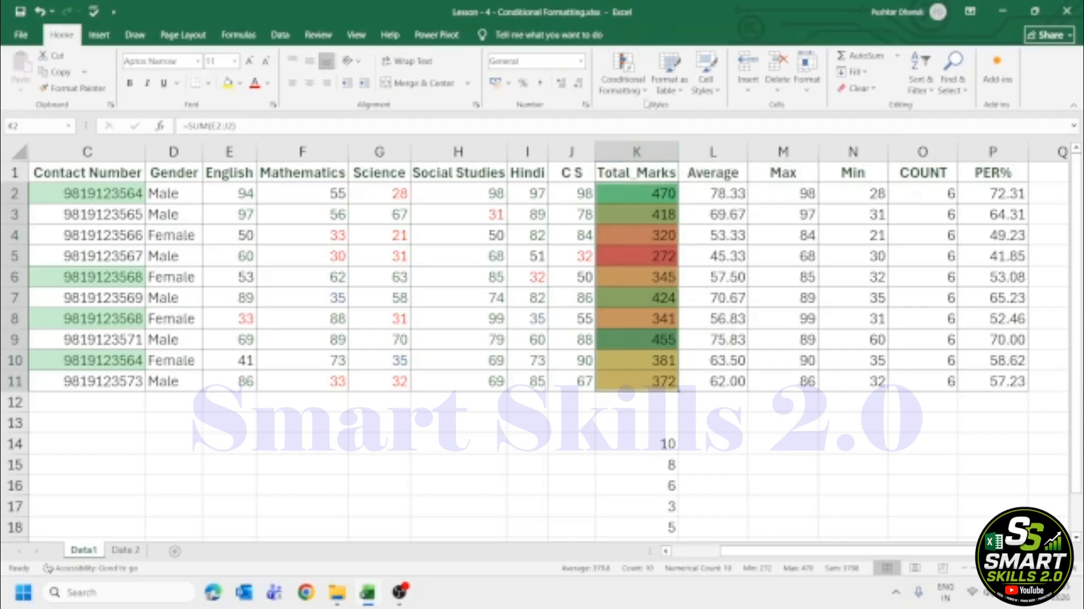
key("ctrl+z")
Apply the four-bar 4 Ratings icon set to the Total_Marks cells K2:K11.
left_click(643, 95)
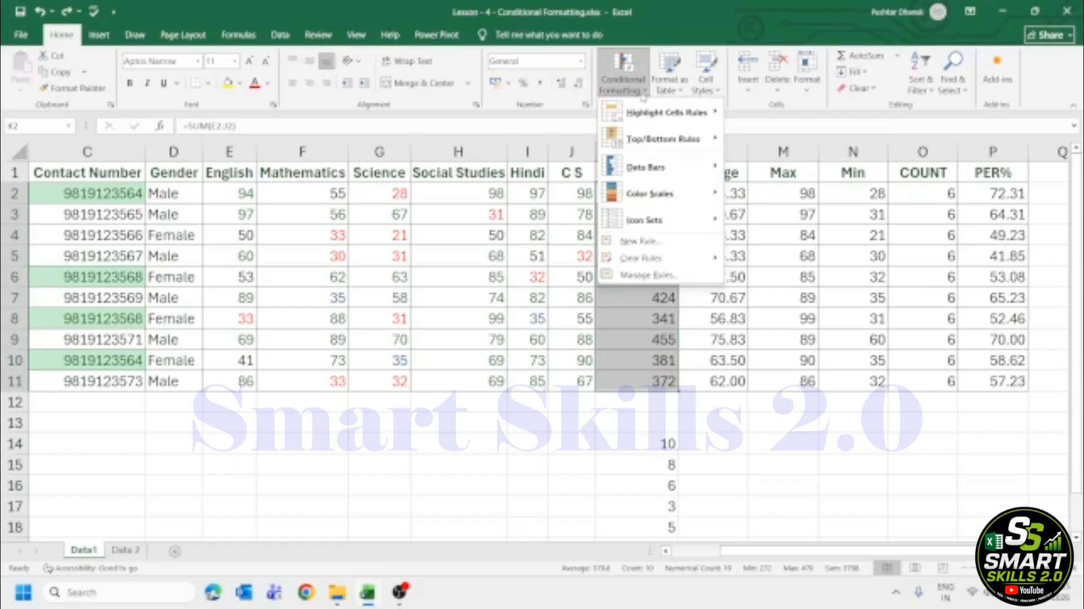
mouse_move(643, 219)
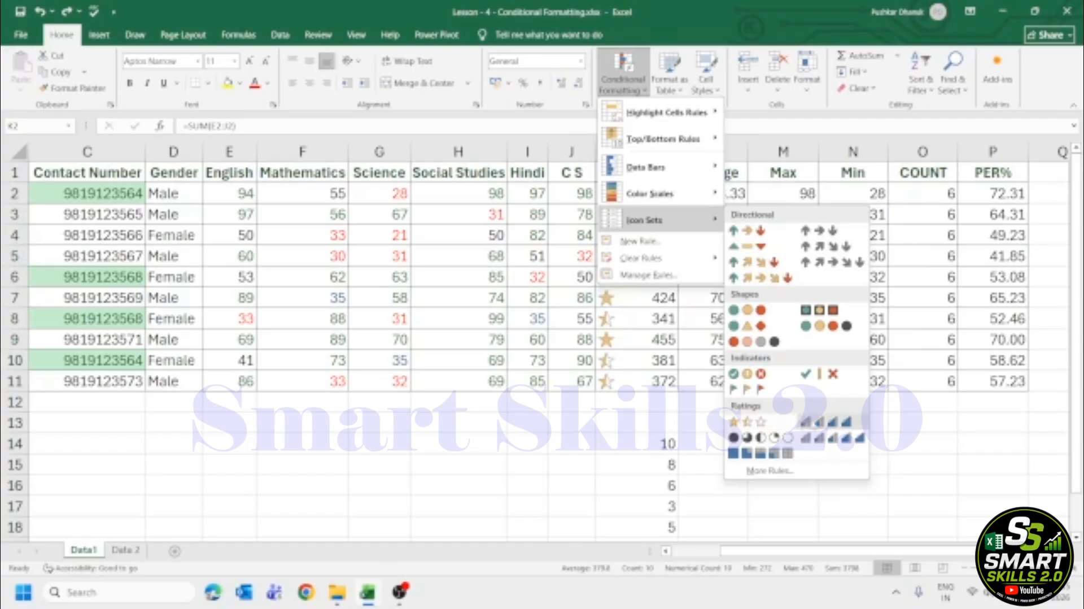
left_click(825, 422)
left_click(645, 217)
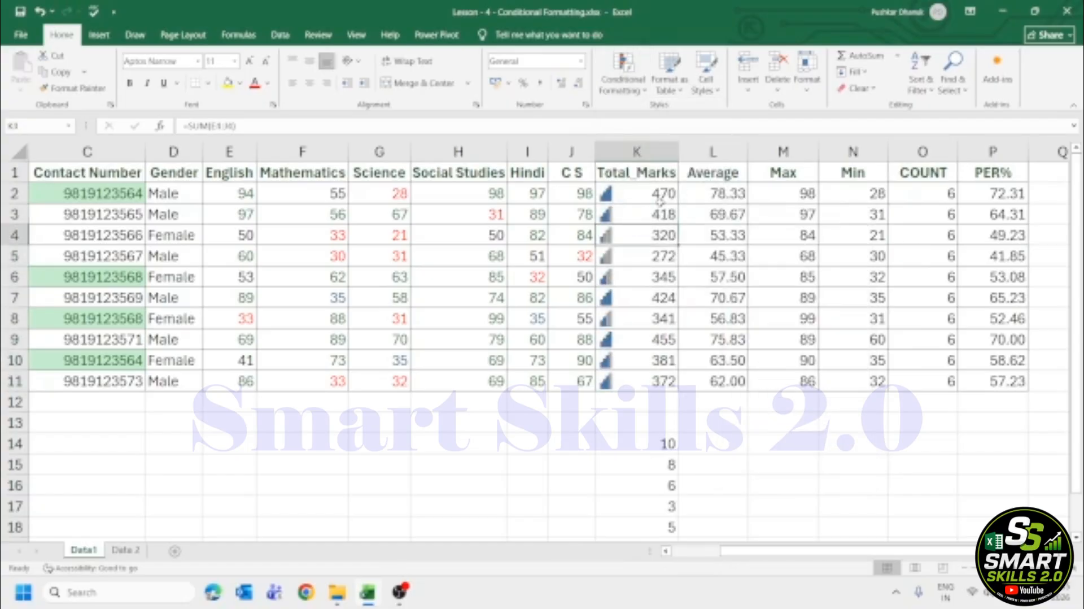
Select K2:K11, try a white font color on the Total_Marks values, and undo it.
left_click(658, 199)
key("ctrl+shift+Down")
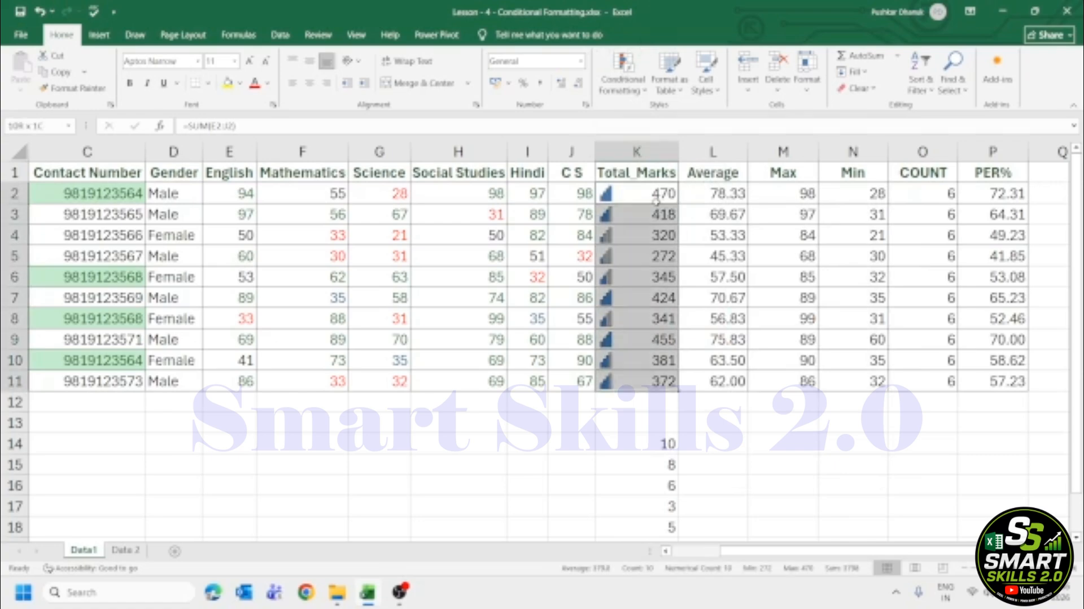
left_click(267, 83)
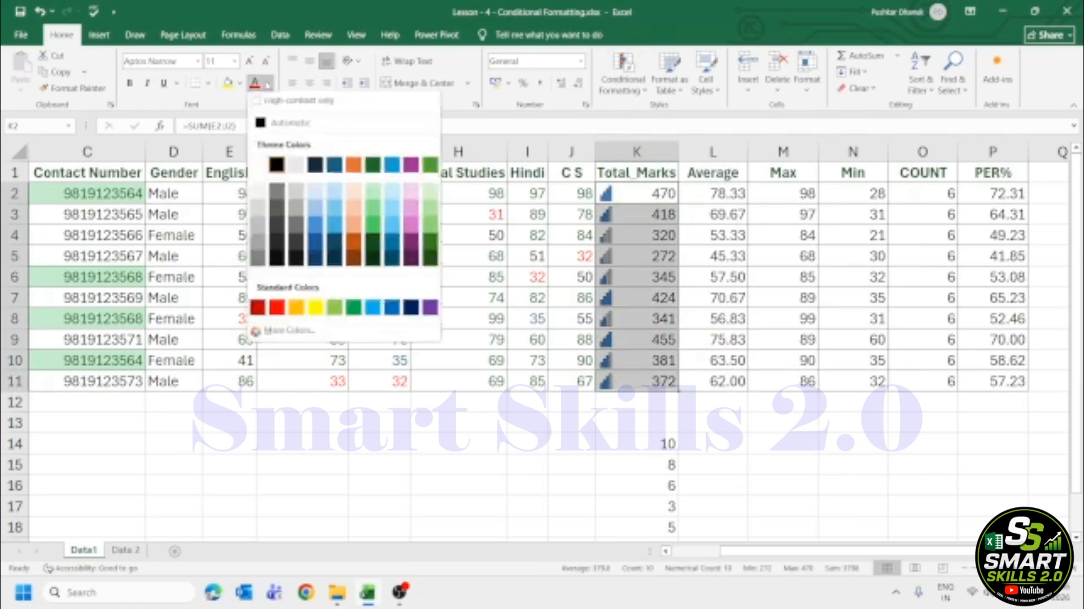
left_click(261, 162)
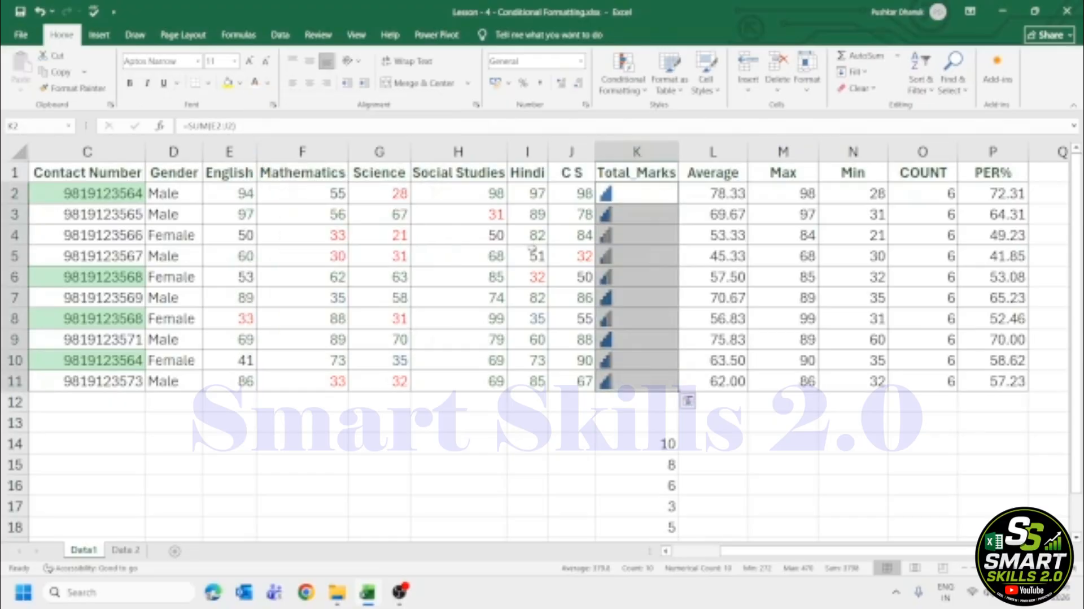
key("ctrl+z")
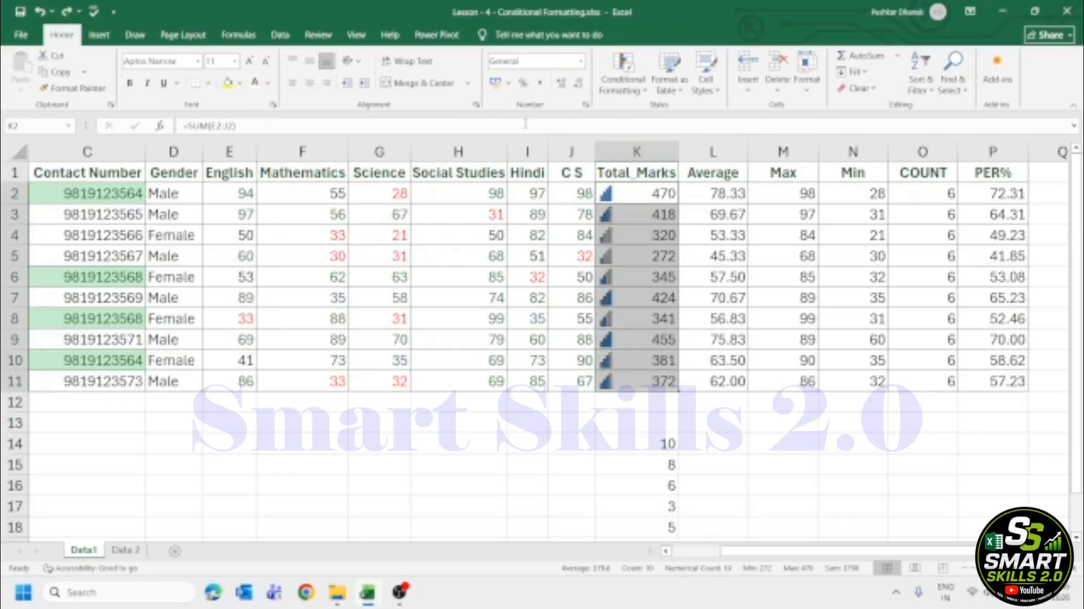
Hide the Total_Marks numbers in K2:K11 with the custom number format ";", leaving only the icons displayed.
key("ctrl+1")
key("Escape")
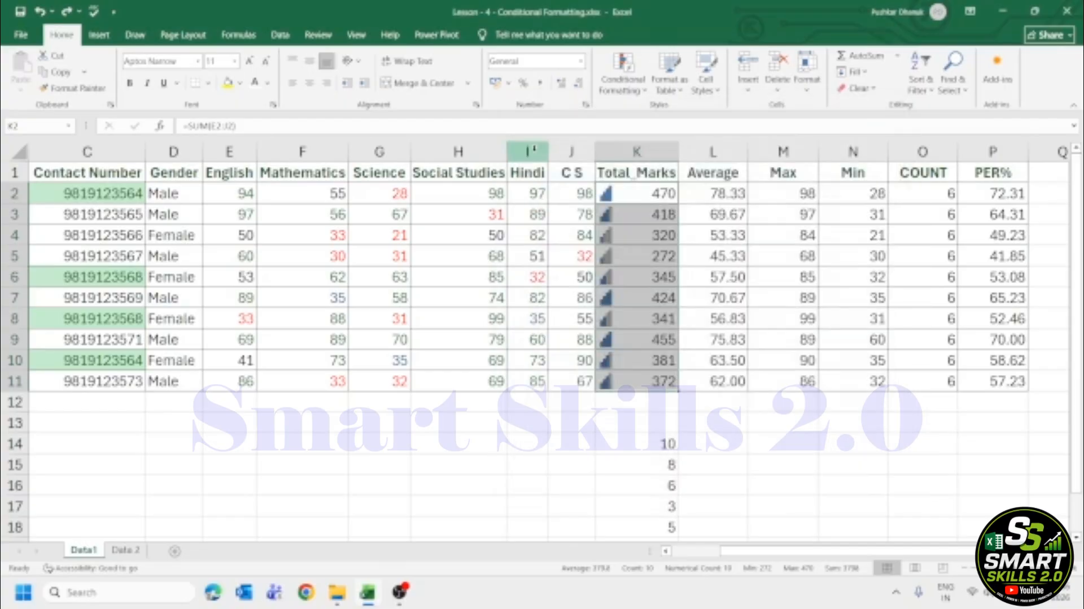
left_click(476, 105)
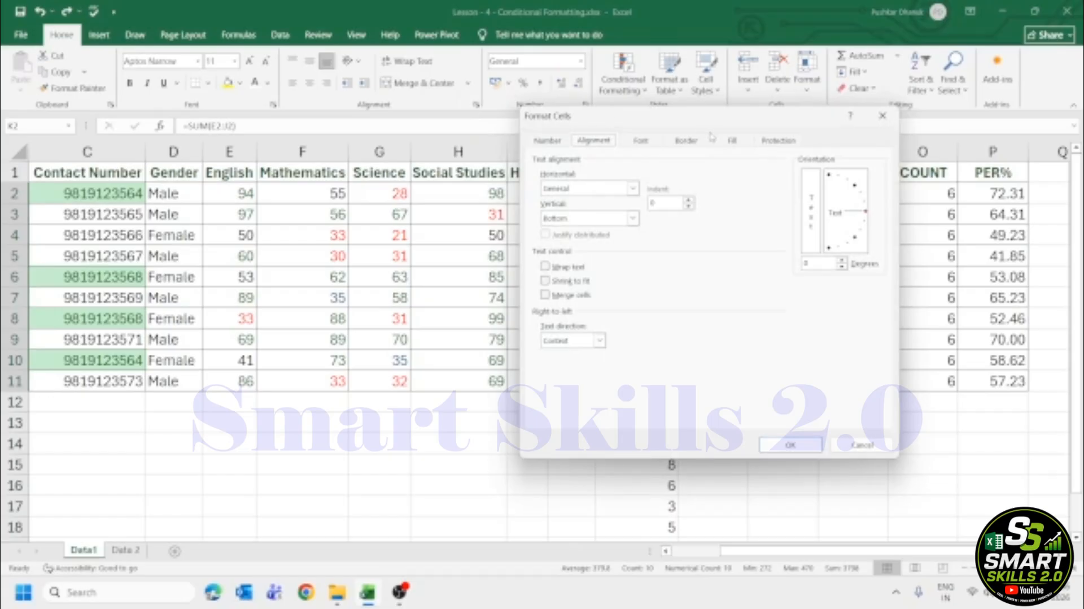
left_click_drag(704, 120, 269, 182)
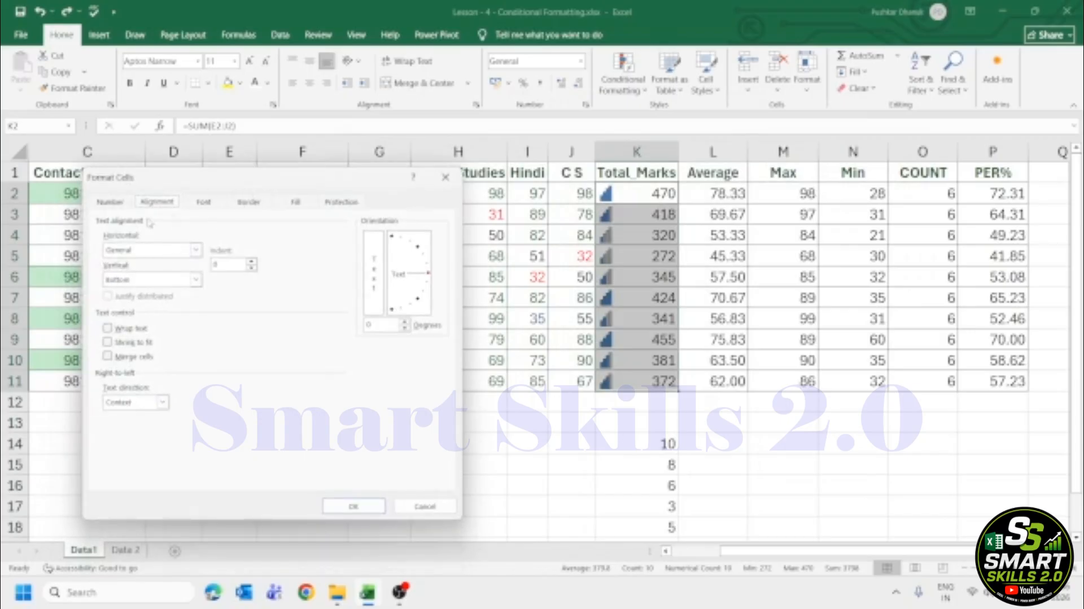
left_click(110, 204)
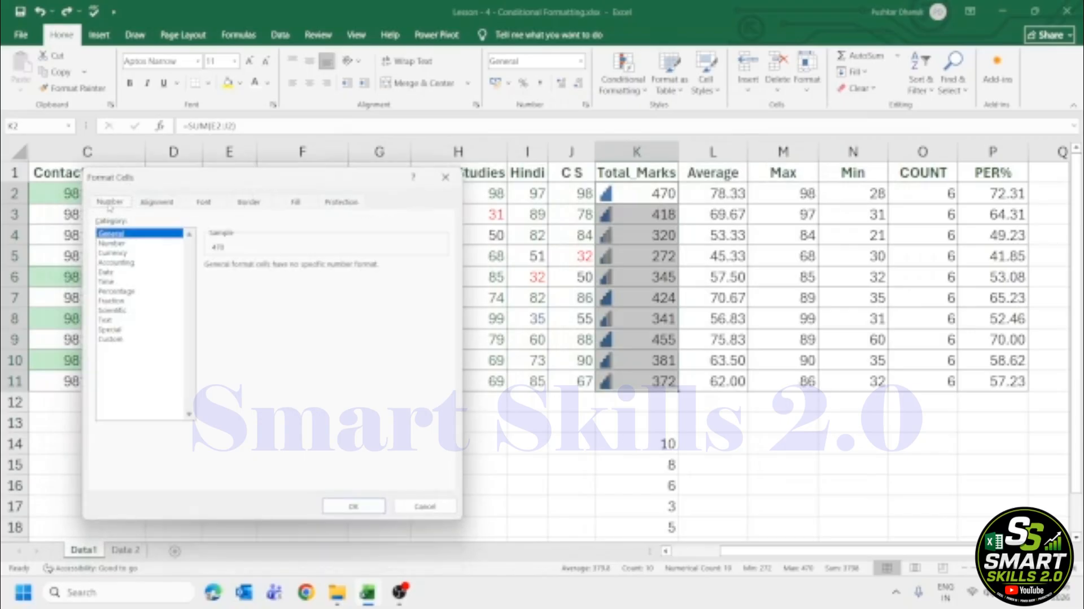
left_click(144, 339)
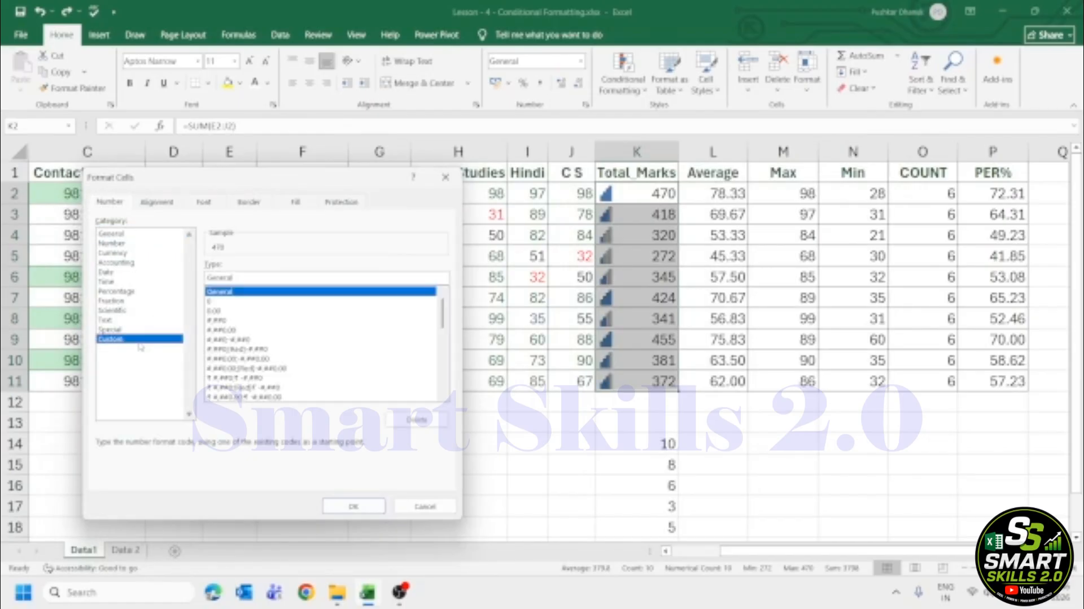
double_click(255, 278)
key("BackSpace")
type(";")
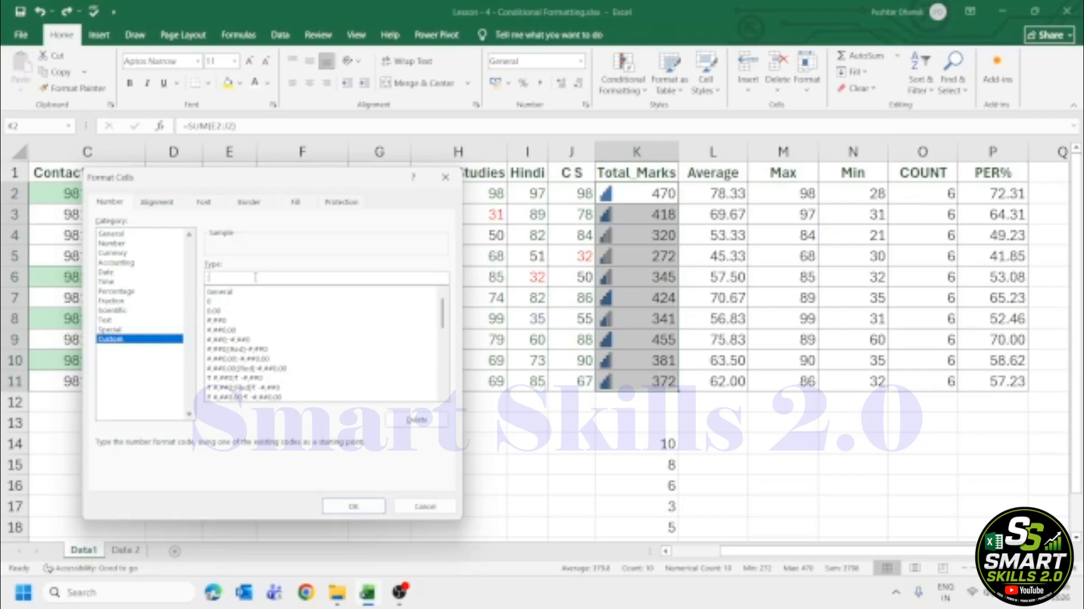
left_click(351, 504)
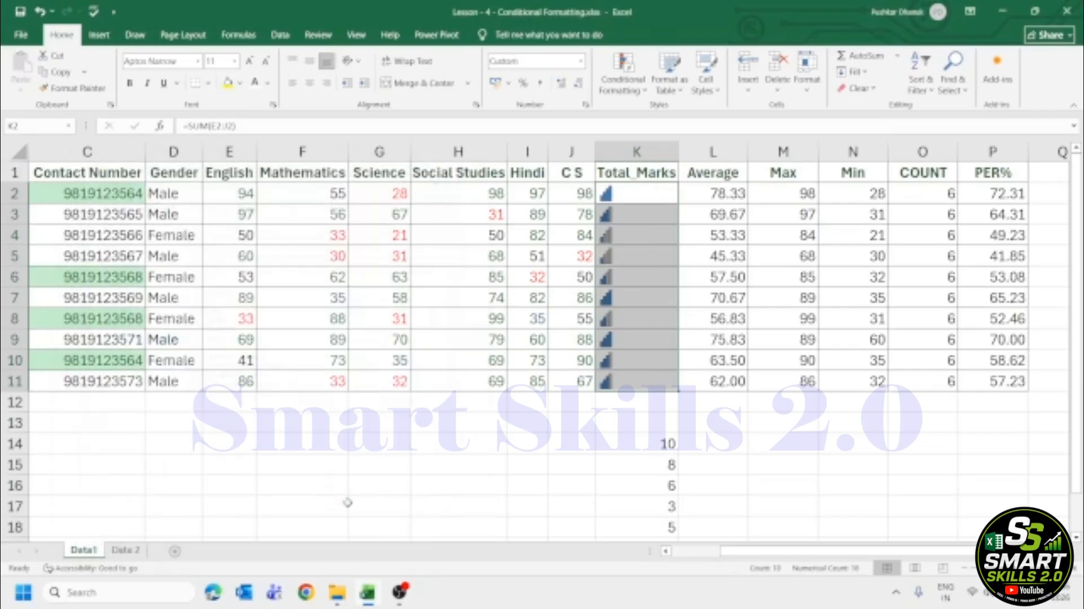
left_click(573, 252)
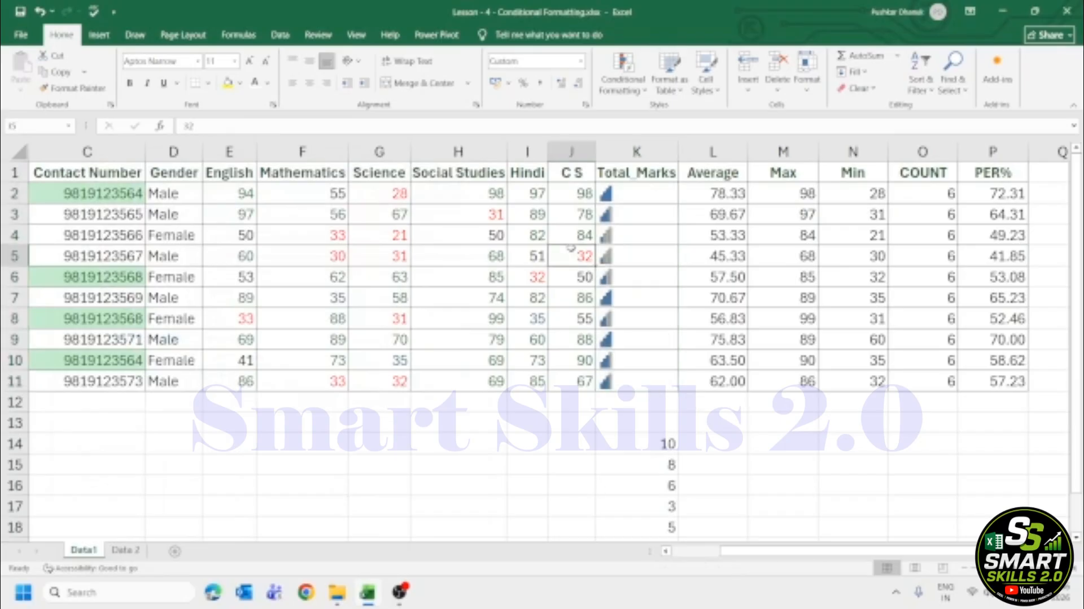
left_click(642, 249)
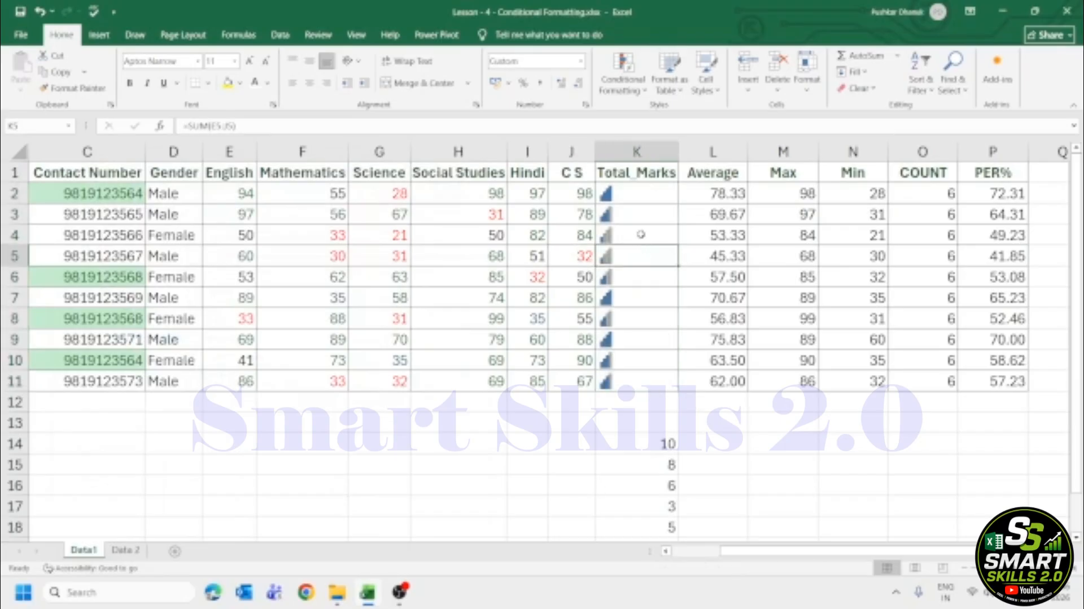
left_click(641, 234)
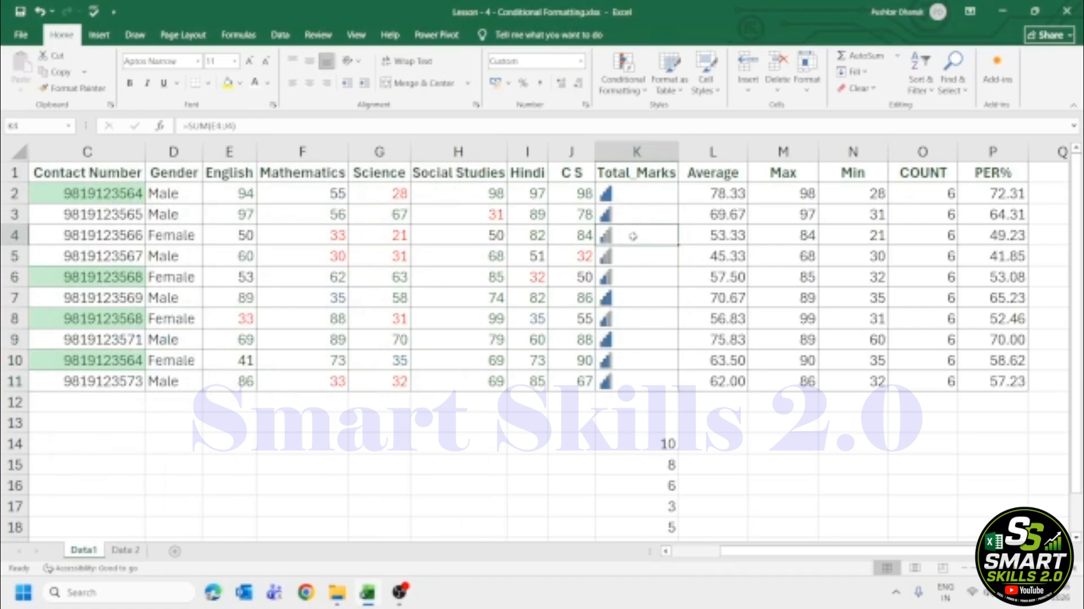
Bring up the conditional formatting icon set choices again.
scroll(618, 180, "down", 1)
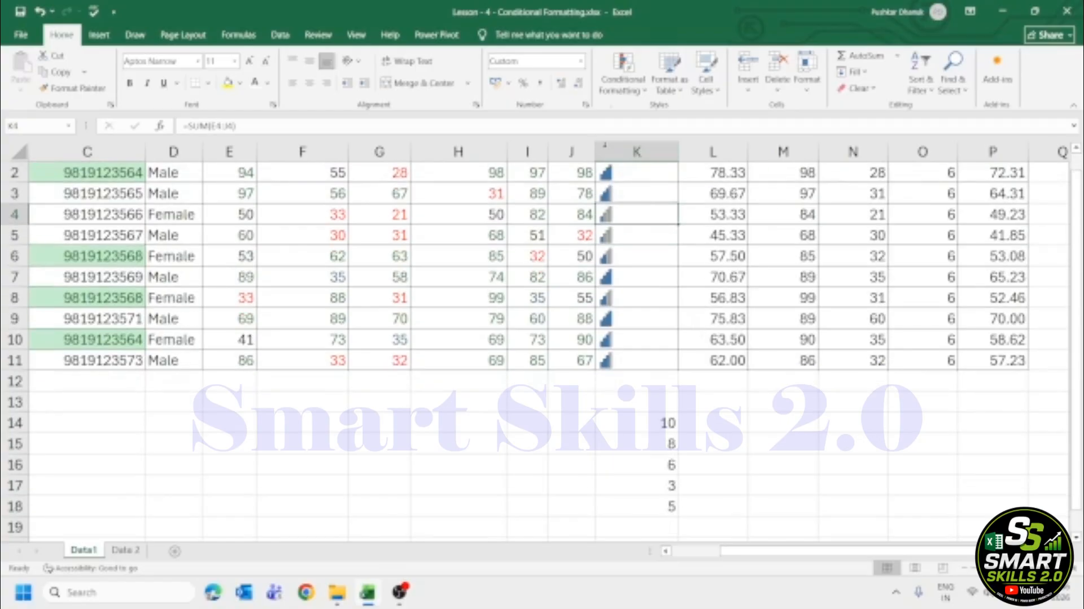
left_click(624, 73)
mouse_move(664, 216)
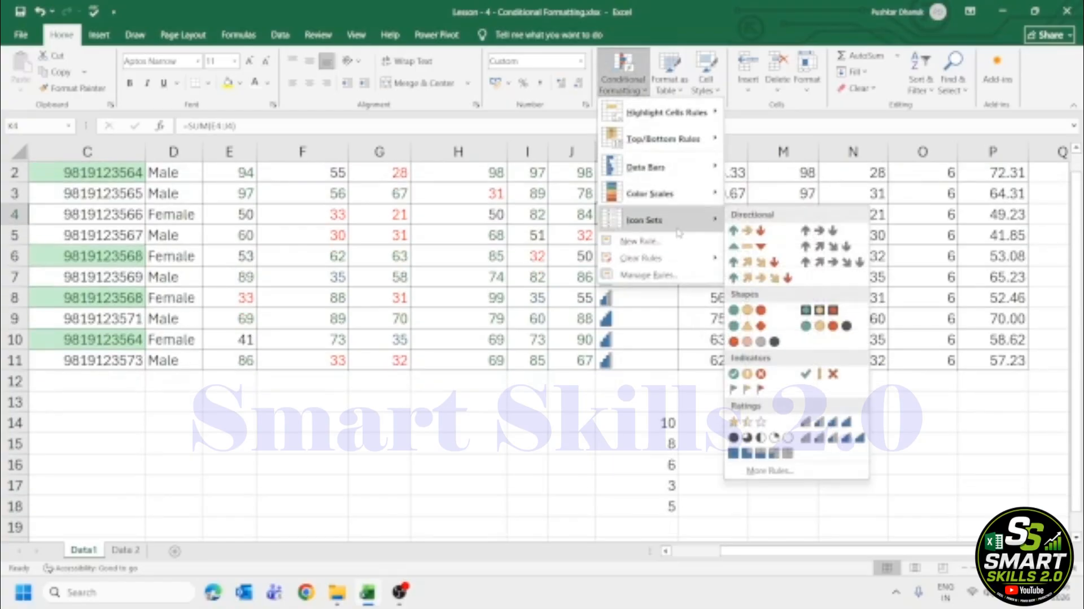